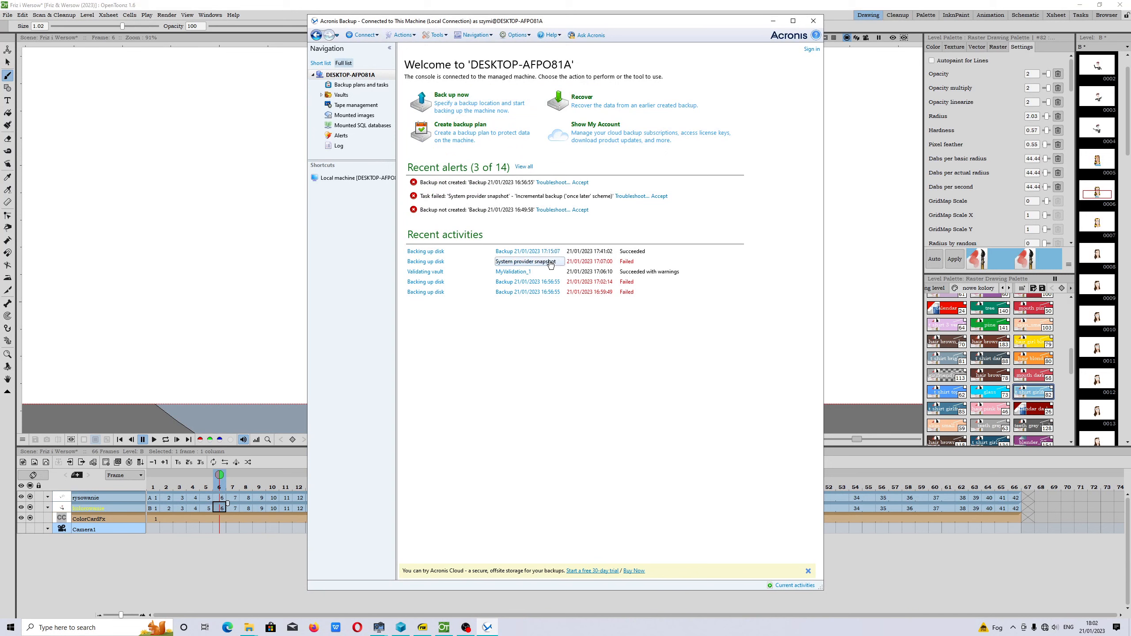
Examine the error details of the failed System provider snapshot backup plan, including the listed module names
double_click(438, 143)
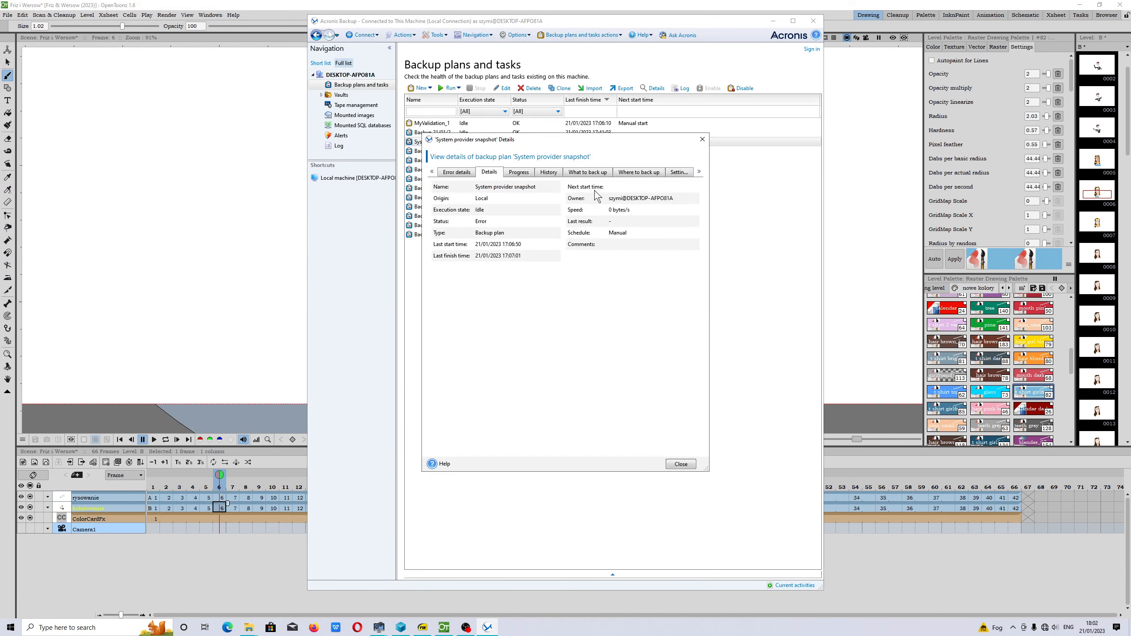
click(460, 175)
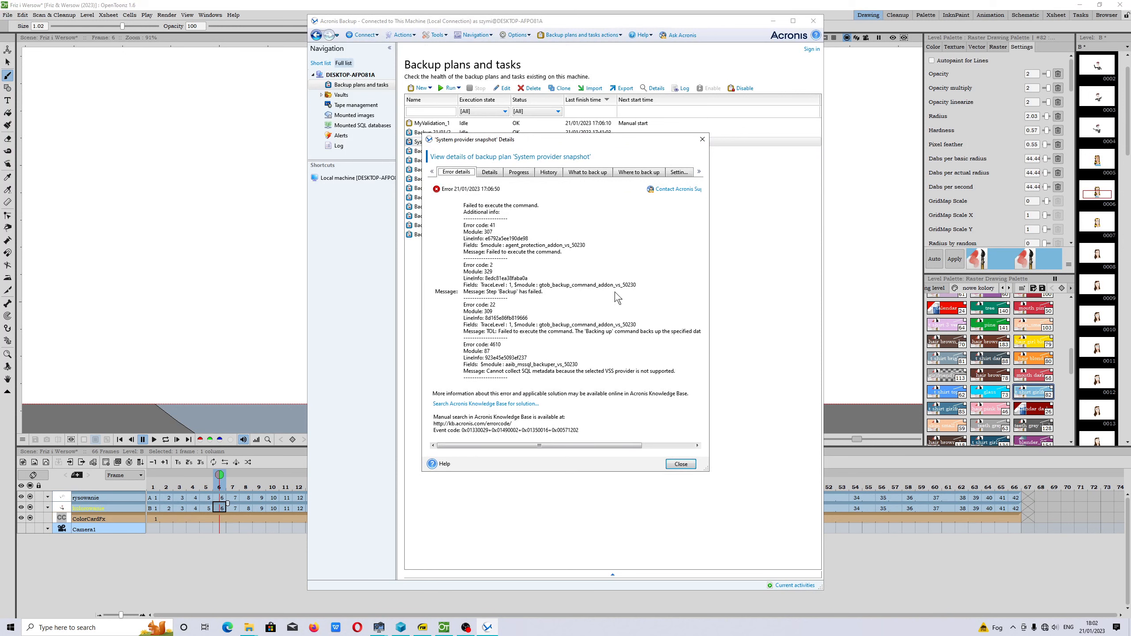
drag(640, 290, 549, 291)
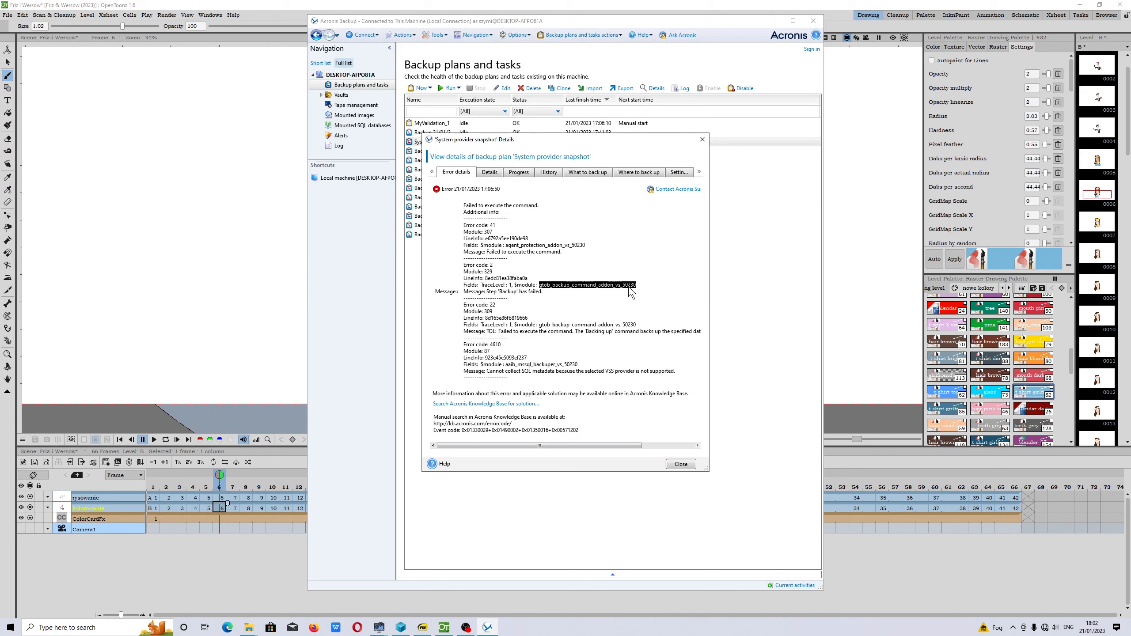
mouse_move(506, 245)
mouse_down()
mouse_move(531, 248)
mouse_move(512, 250)
mouse_up()
click(583, 248)
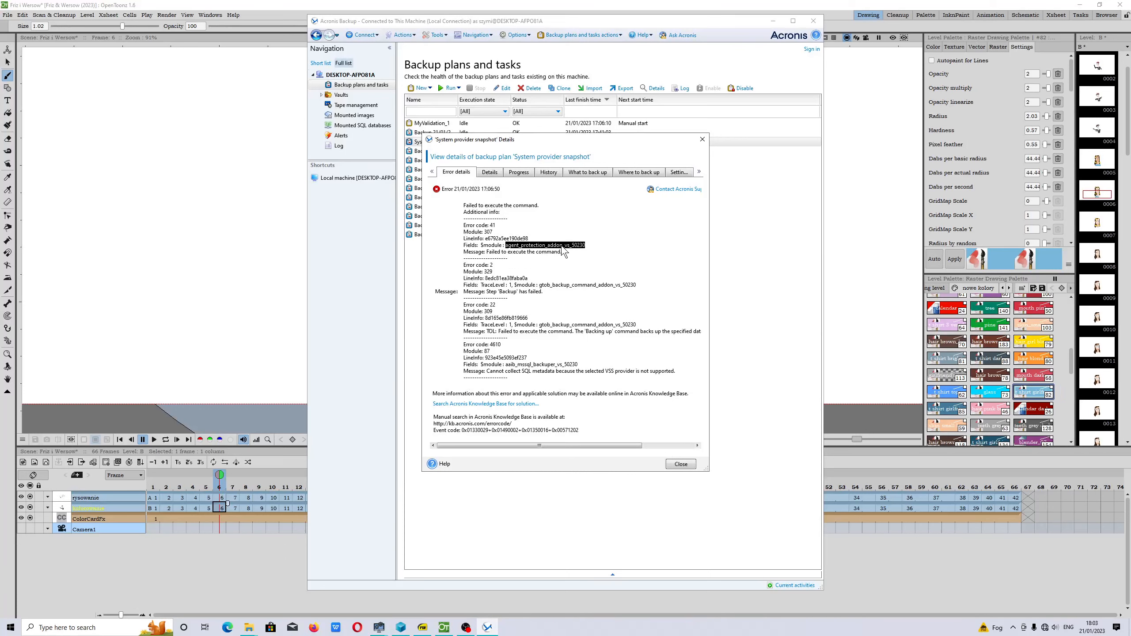
click(681, 464)
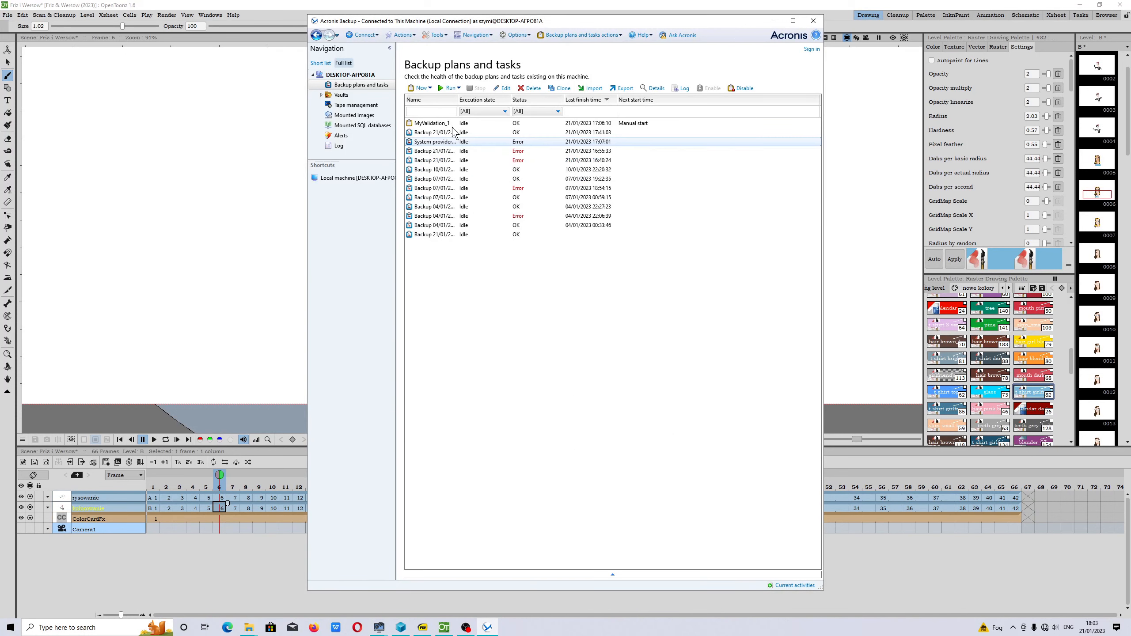
In the default backup options, set the Volume Shadow Copy Service snapshot provider to Software - System provider
click(518, 35)
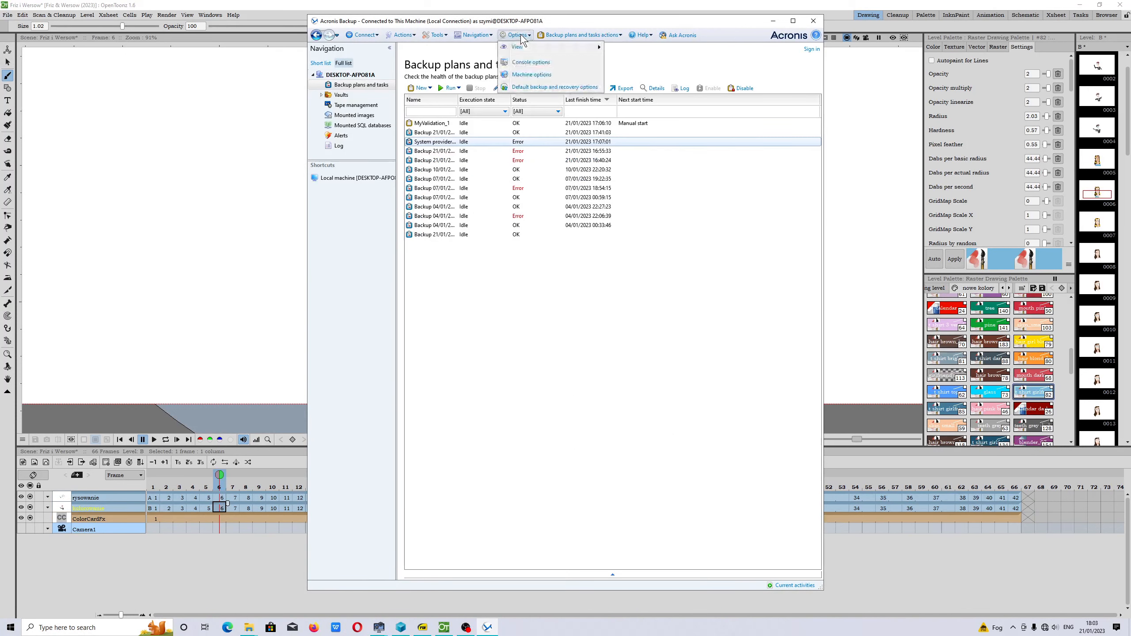
click(520, 88)
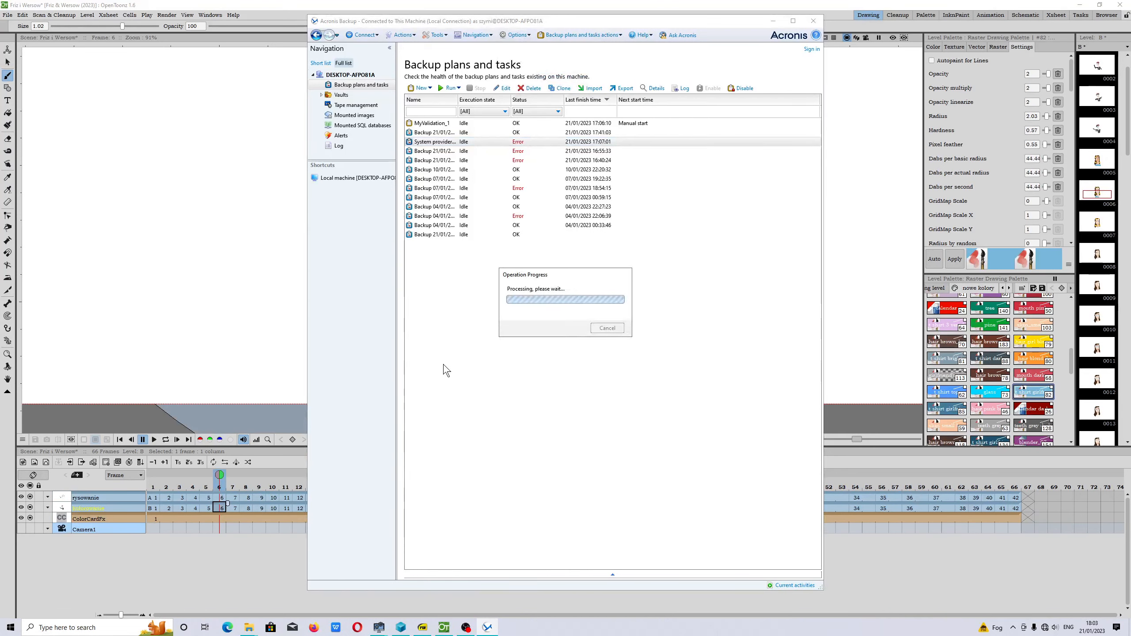
click(398, 228)
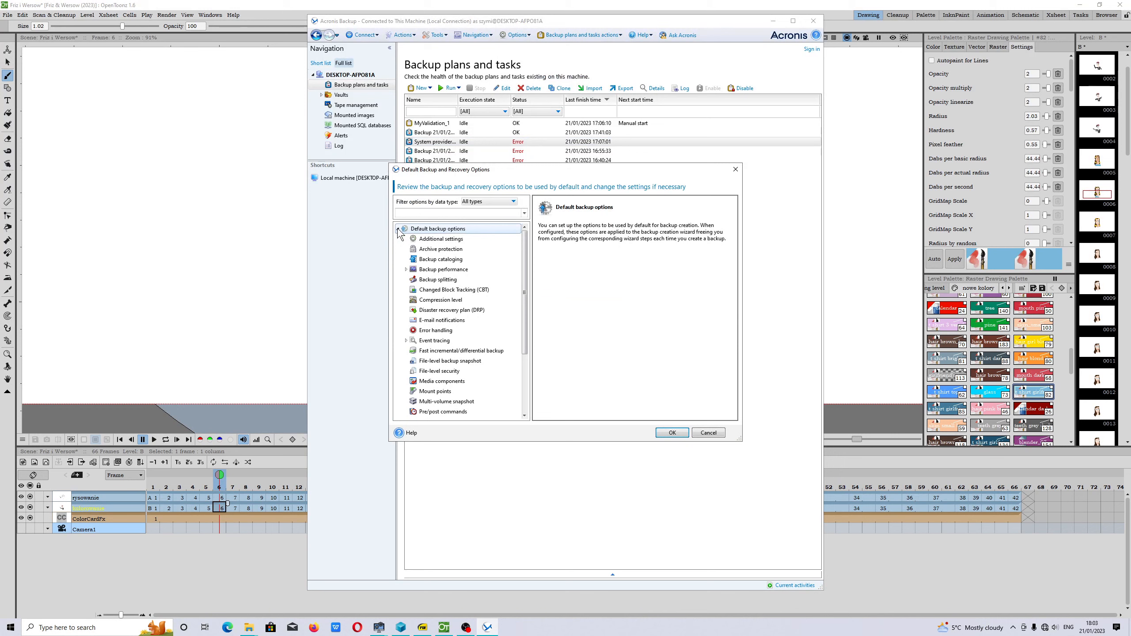
scroll(437, 289, down, 3)
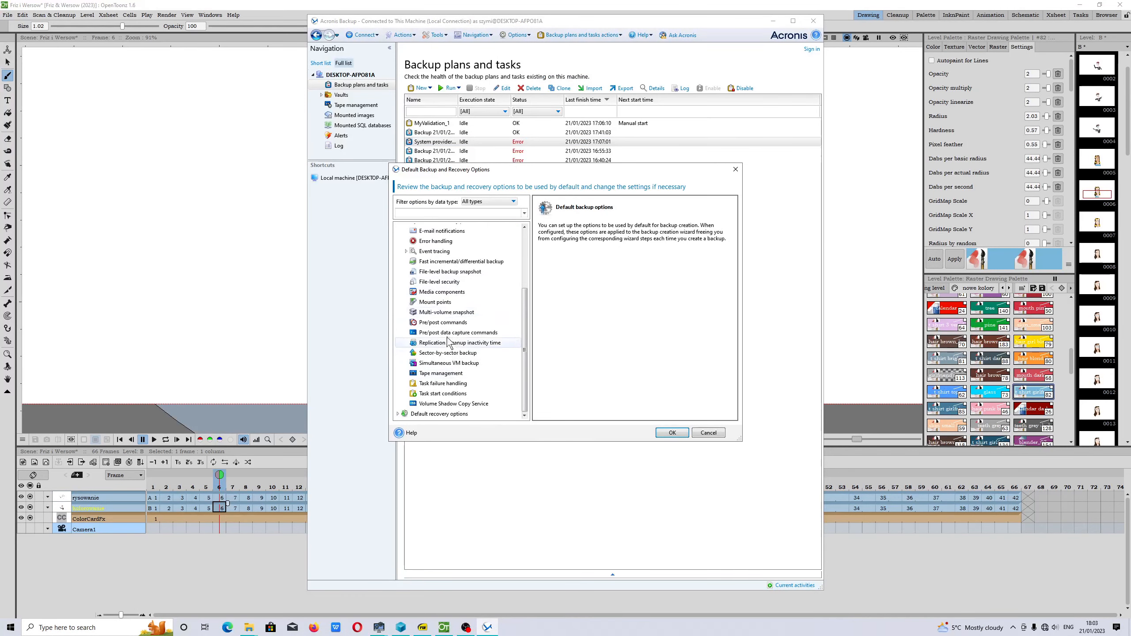
click(447, 404)
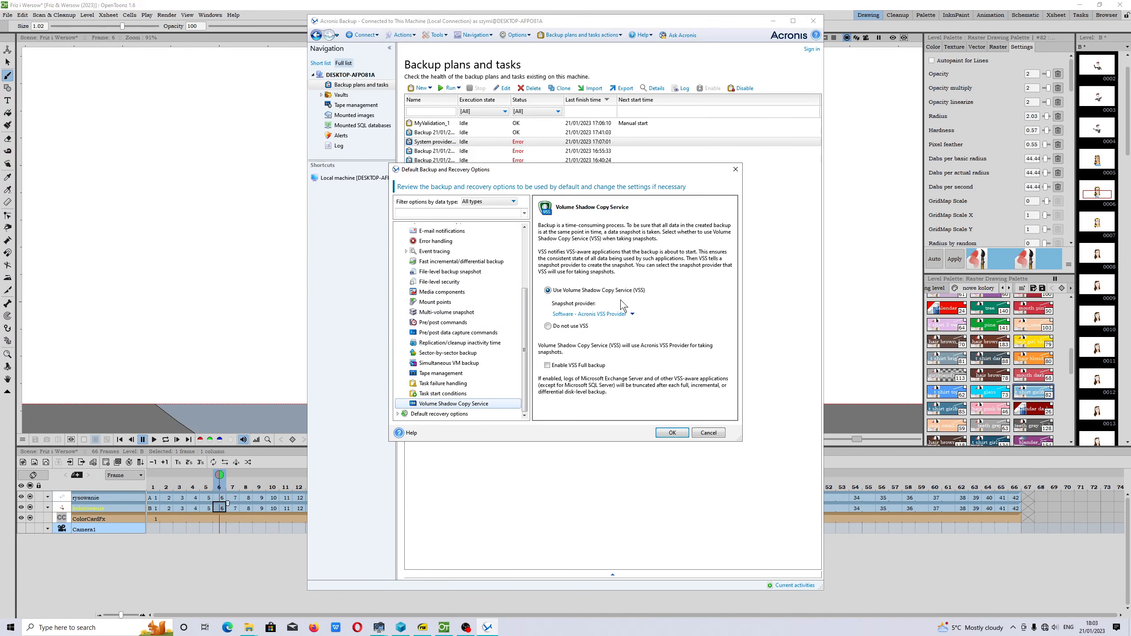
click(595, 315)
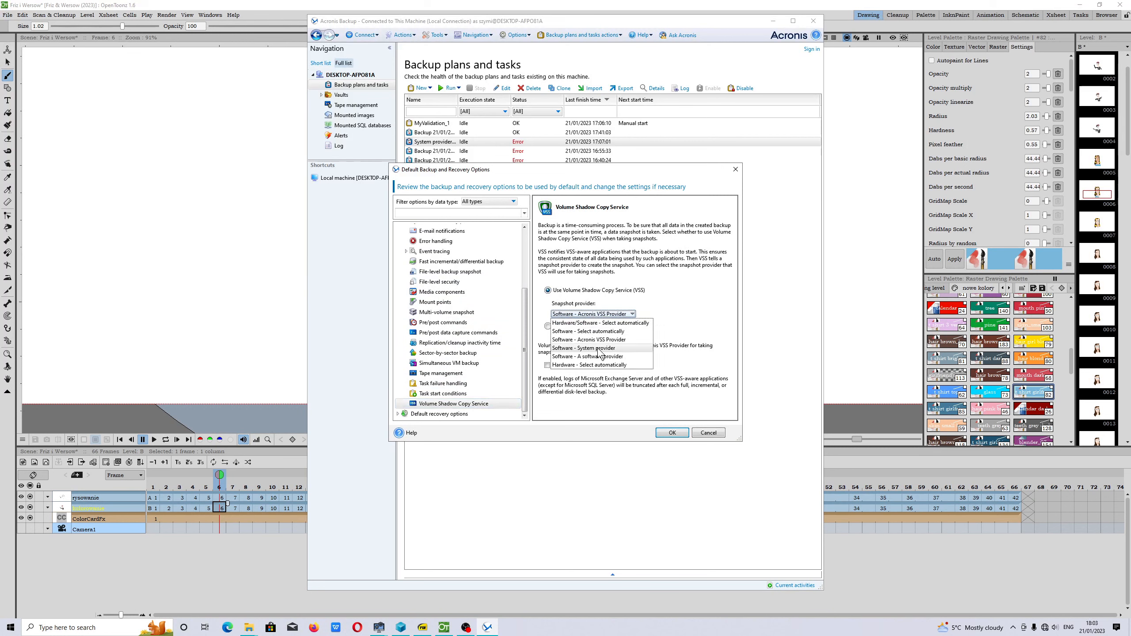
click(597, 349)
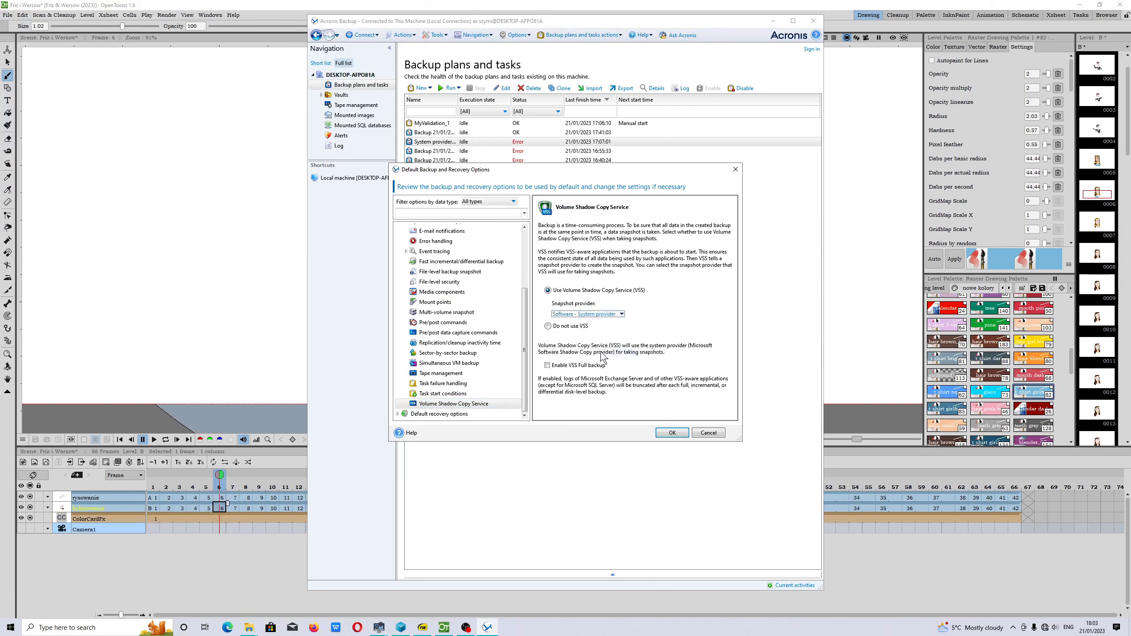
click(673, 433)
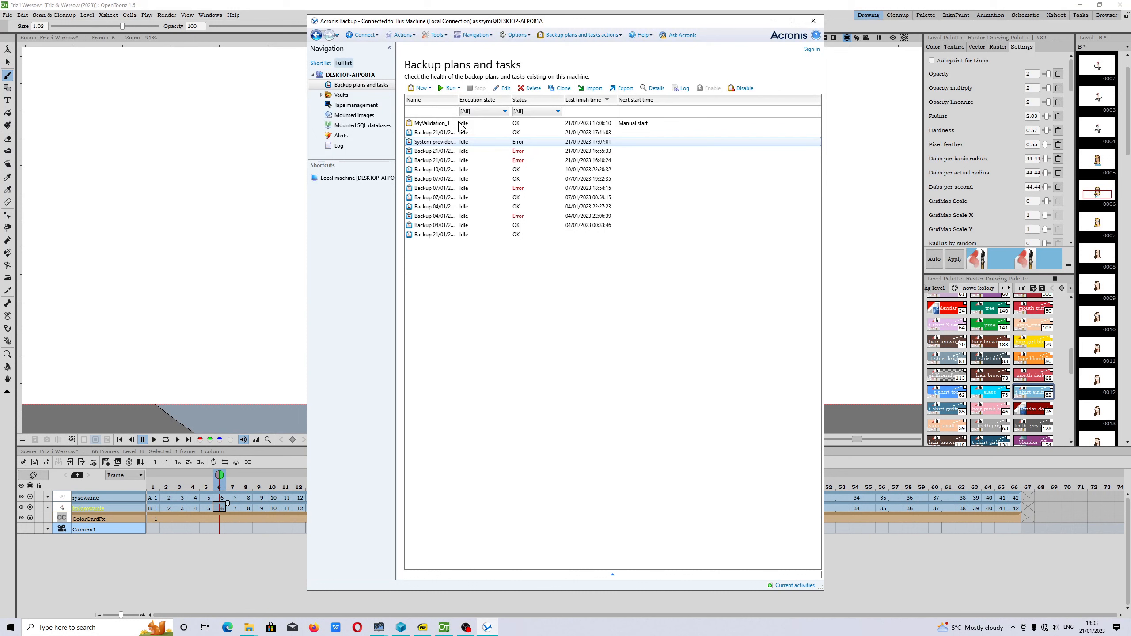
Switch to the File Explorer window showing This PC, refresh it and open Local Disk (M:) to review its backup files
right_click(444, 143)
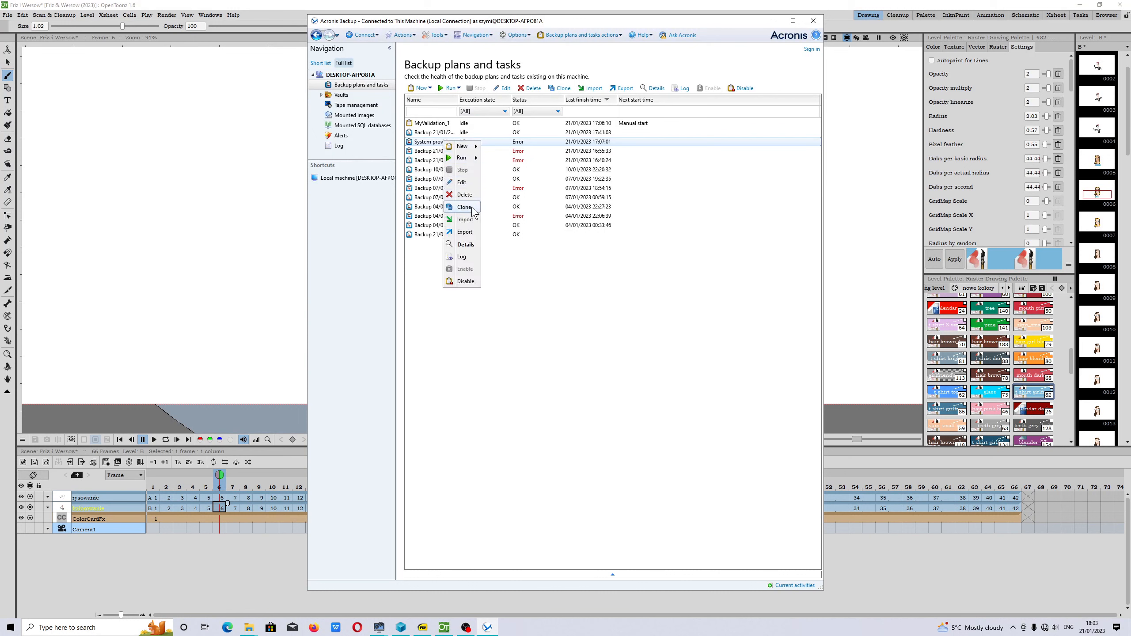
click(249, 627)
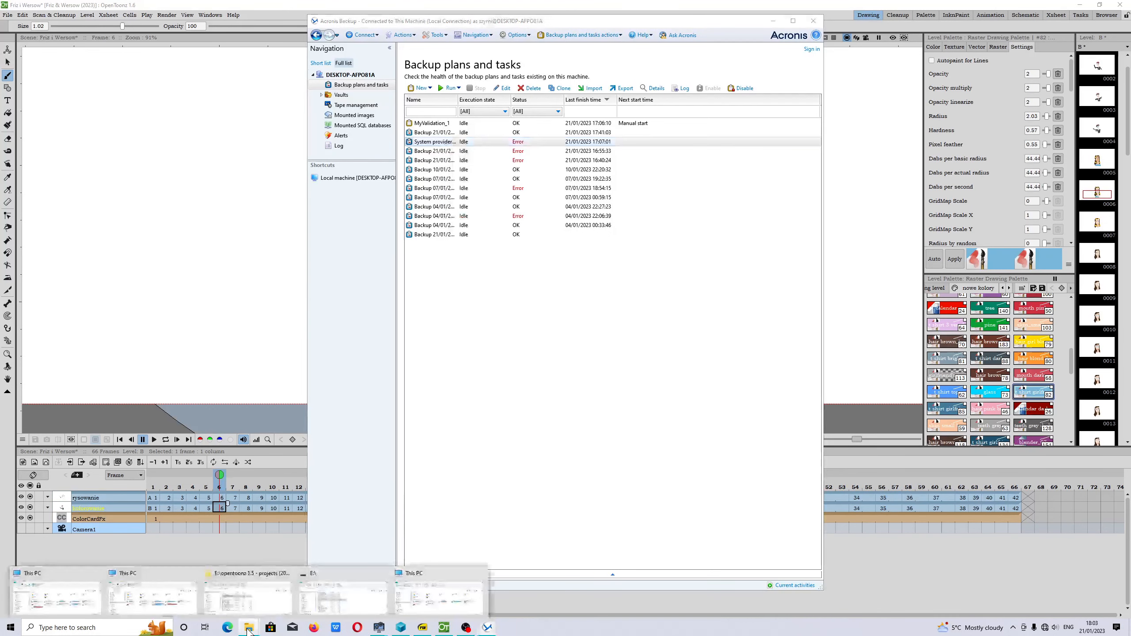
click(435, 607)
right_click(410, 253)
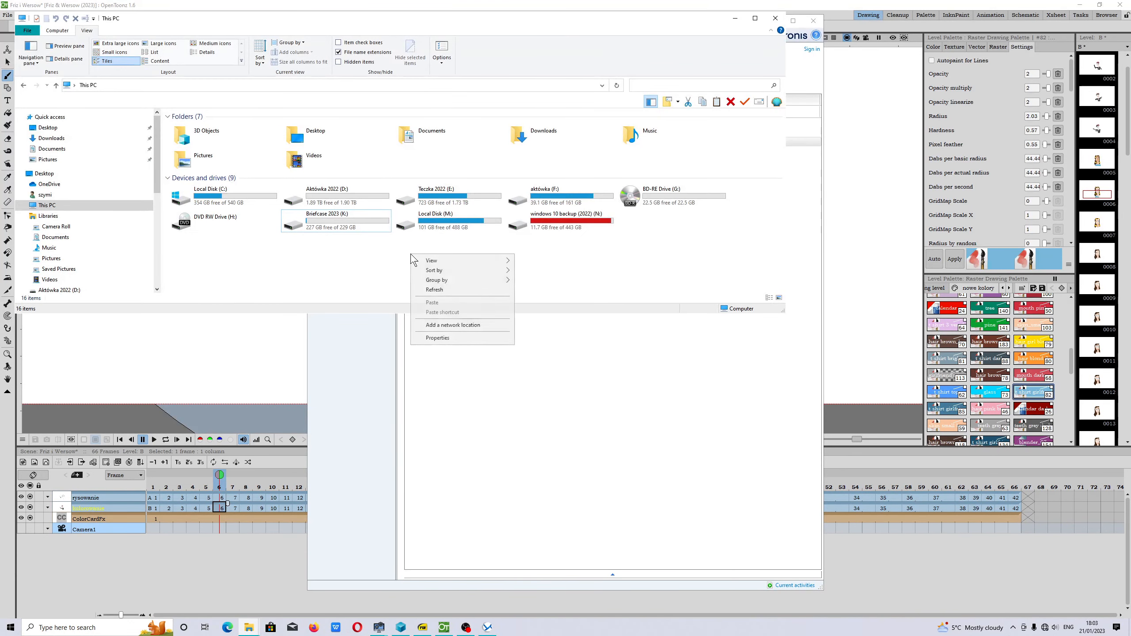
right_click(459, 246)
right_click(396, 266)
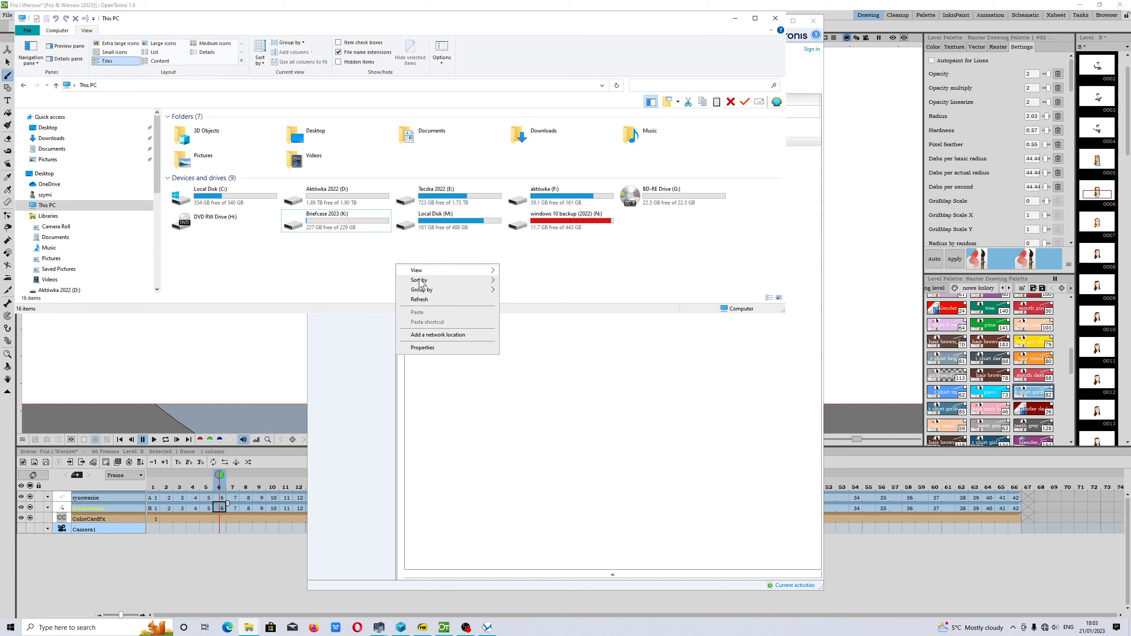
click(437, 302)
double_click(452, 226)
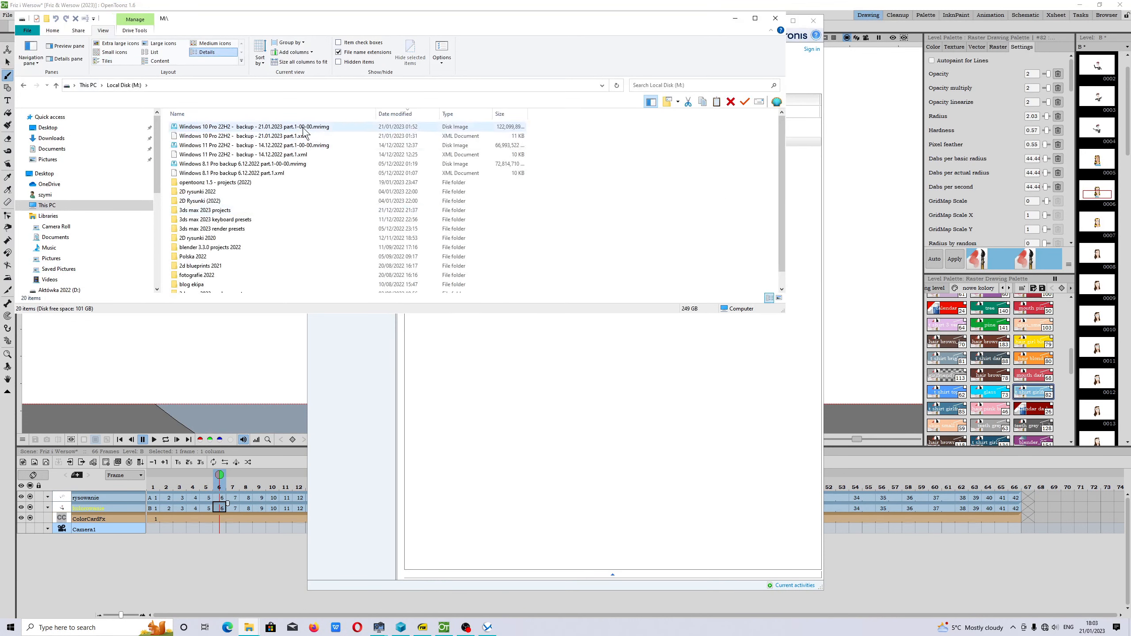
Open the windows 10 backup (2022) (N:) drive and widen the Name column to fit the full file names
click(88, 85)
double_click(555, 227)
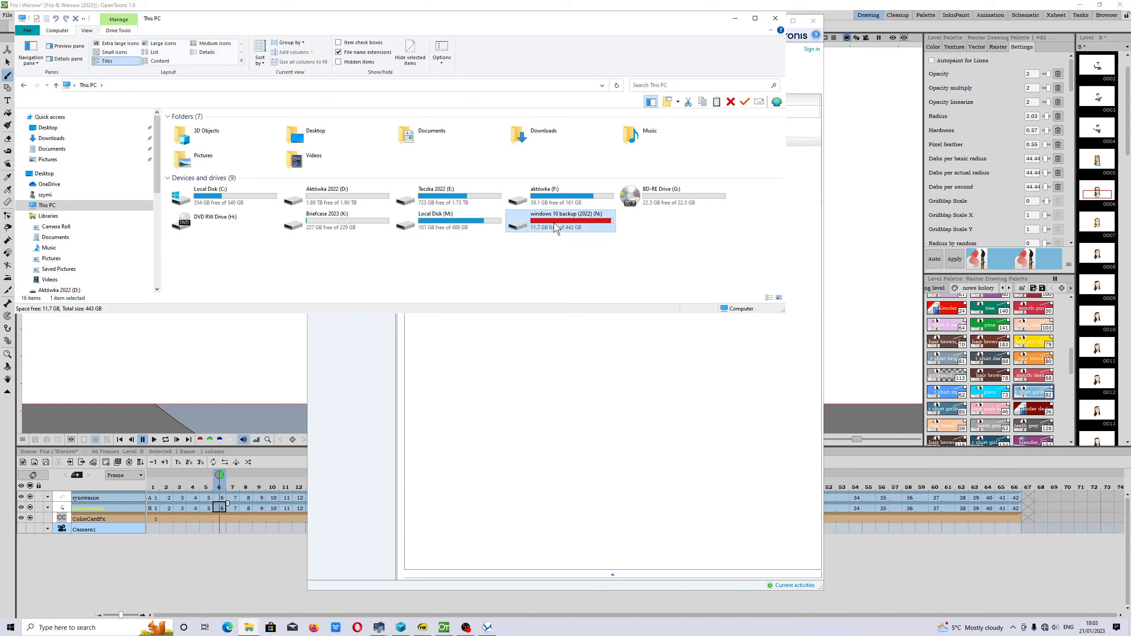
click(304, 114)
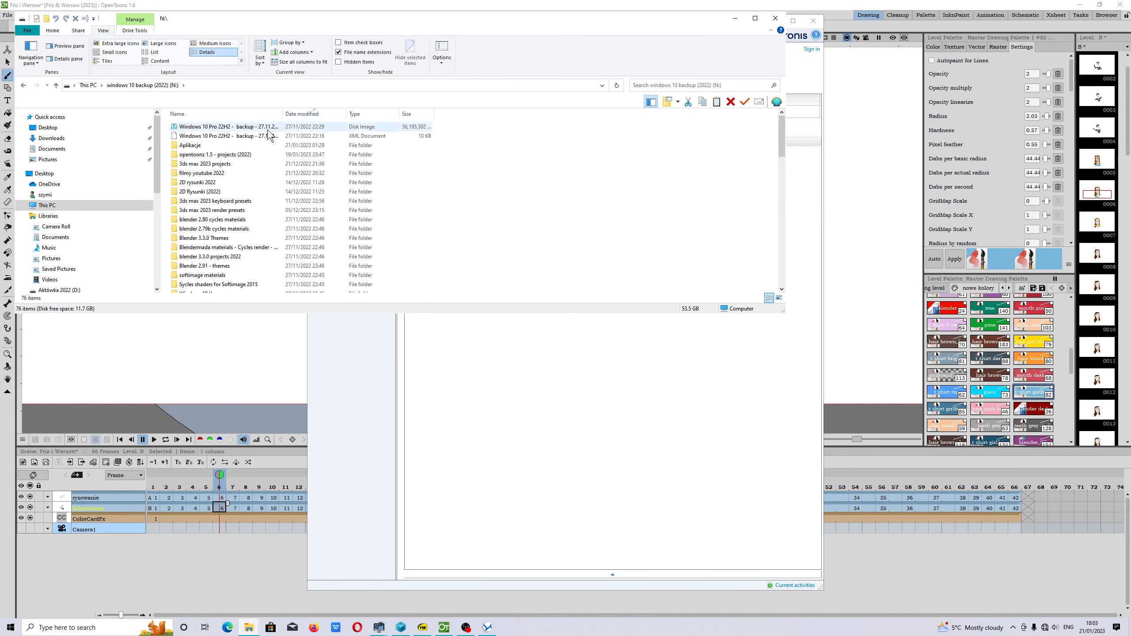
double_click(283, 112)
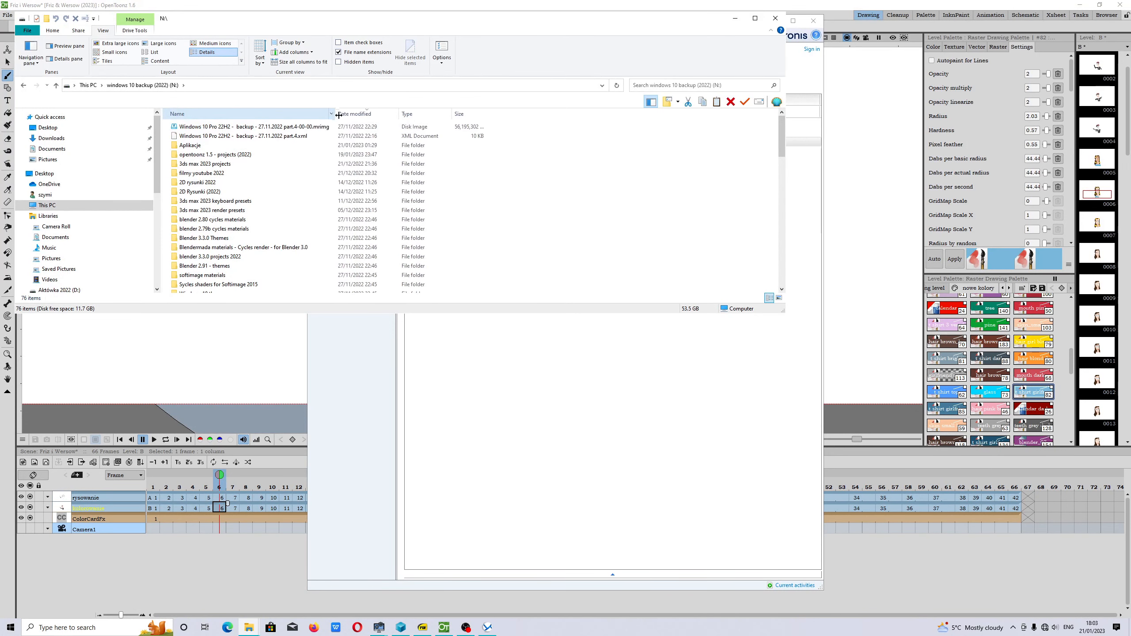
Check the combined properties of the two Windows 10 Pro 22H2 backup files dated 27.11.2022 on drive N:
drag(166, 123, 203, 142)
right_click(202, 142)
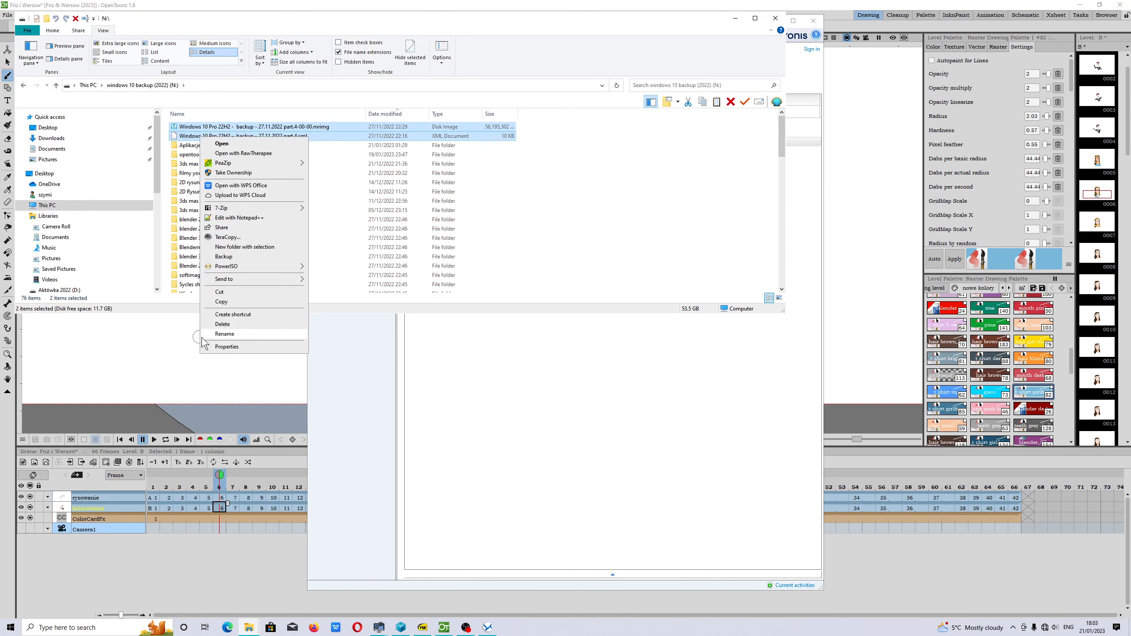
click(231, 349)
click(356, 143)
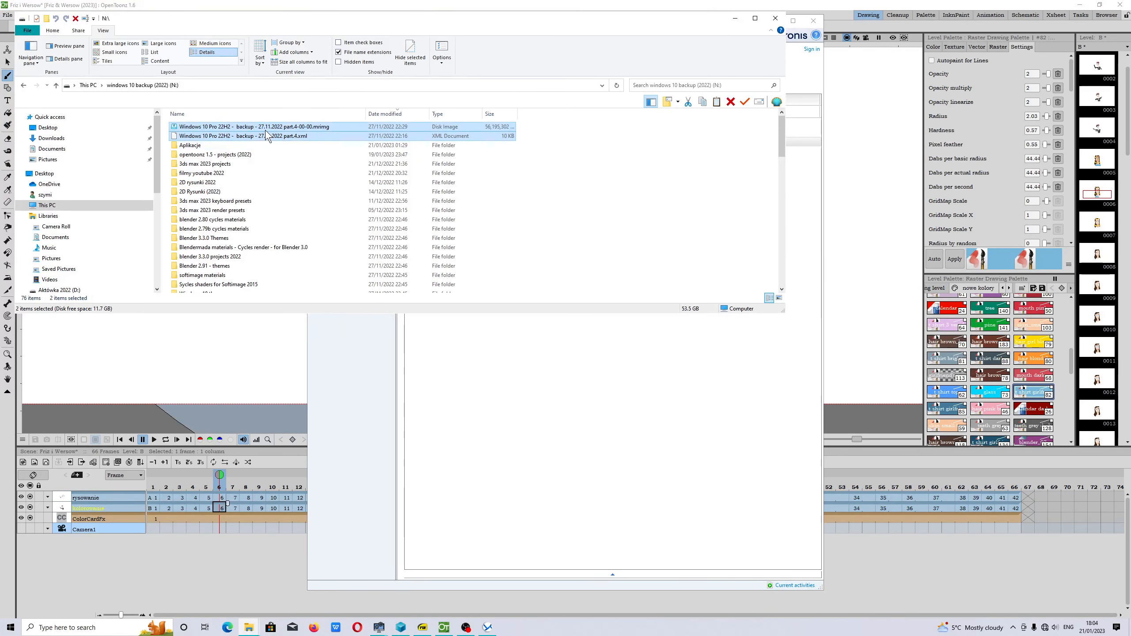
Return to Local Disk (M:) and check the properties of the 2D rysunki 2020 folder
click(81, 85)
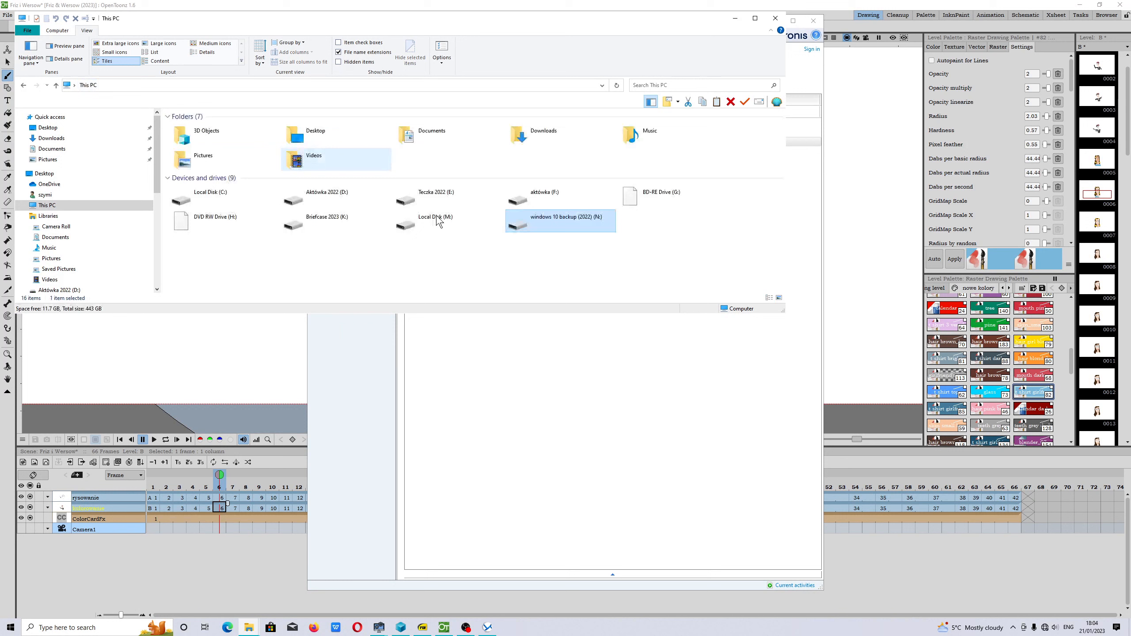
click(467, 225)
double_click(467, 225)
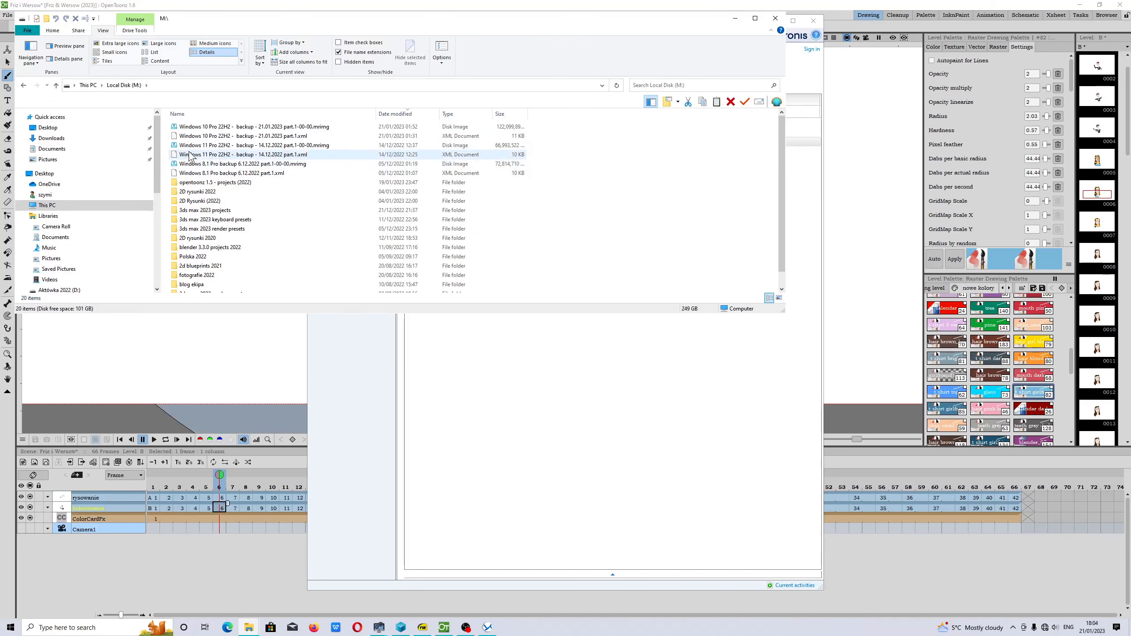
click(88, 85)
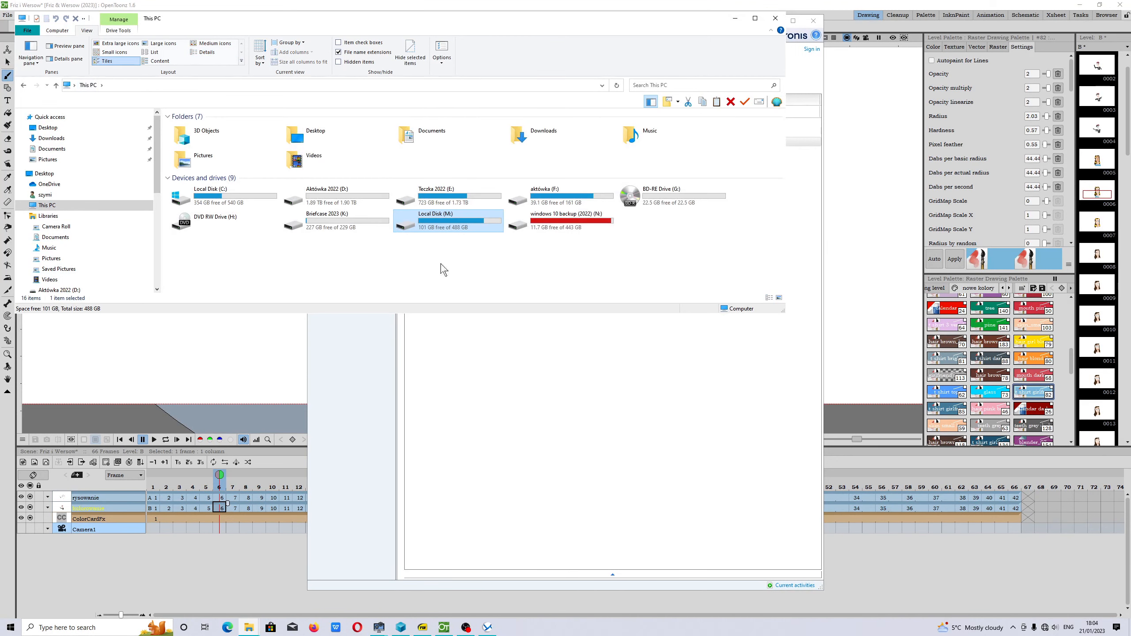
double_click(440, 221)
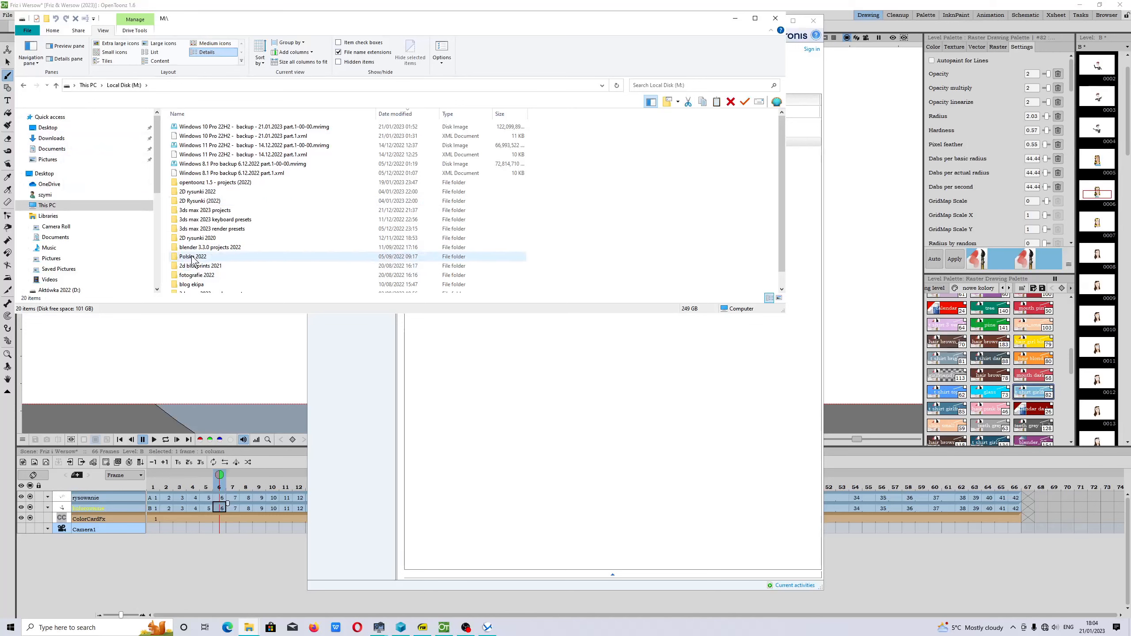
scroll(217, 287, down, 1)
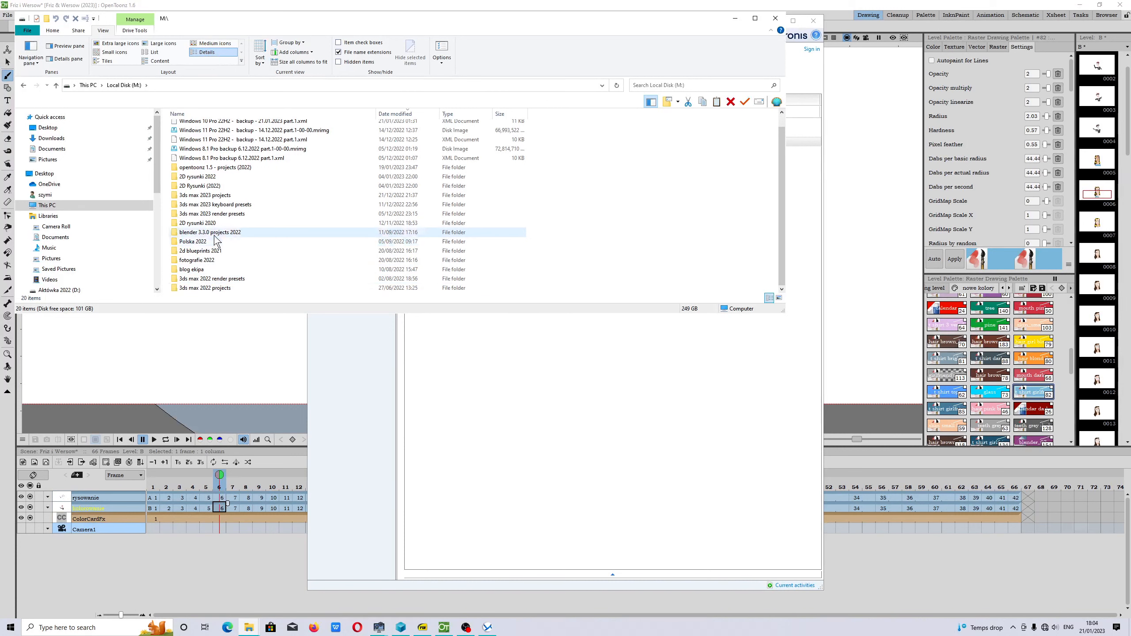
click(203, 224)
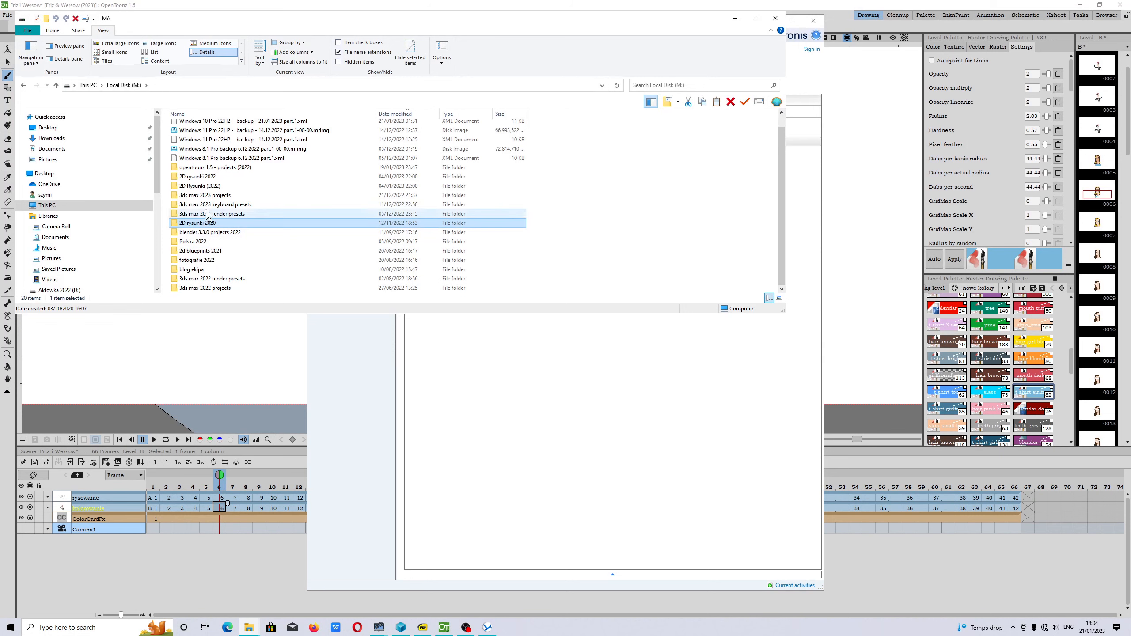
right_click(206, 224)
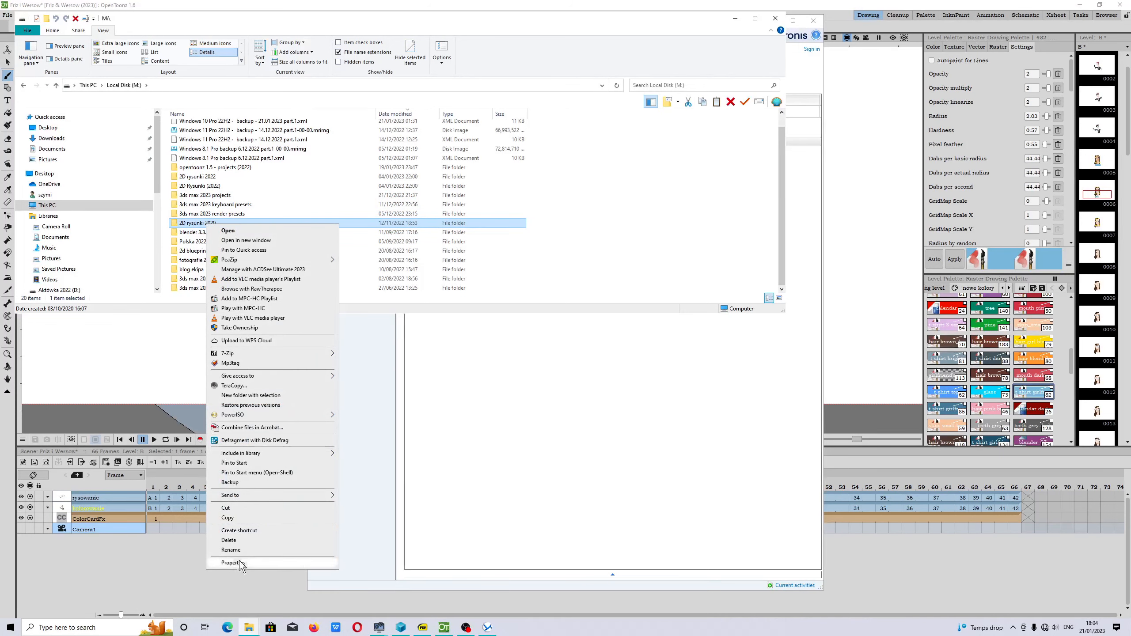
click(285, 563)
click(362, 230)
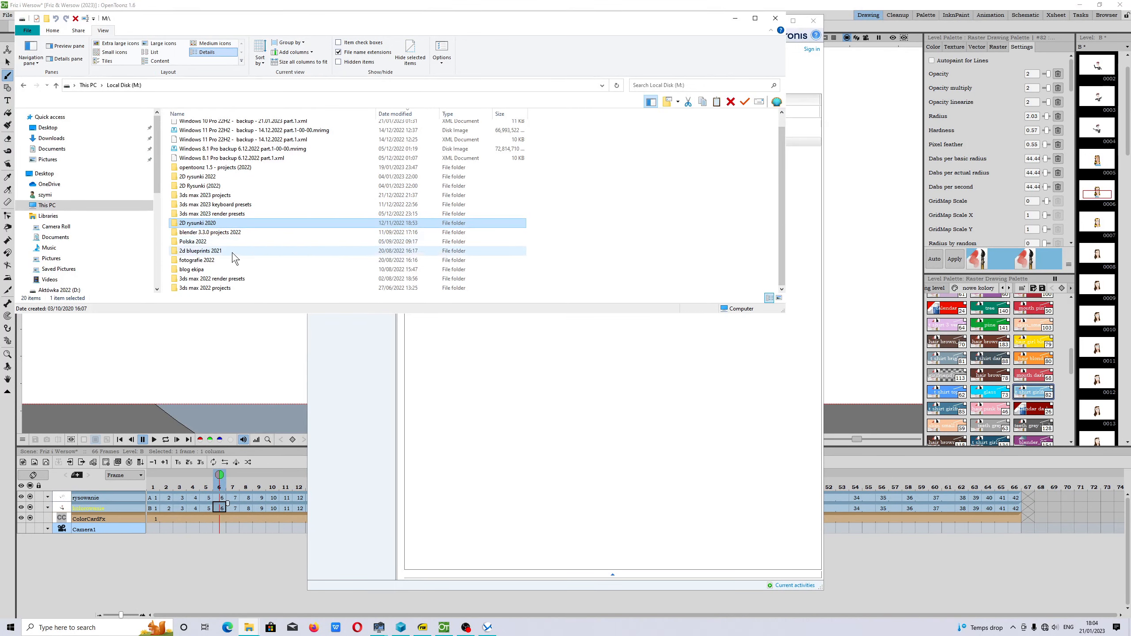
Check the combined properties of the 2D rysunki 2020 and 2d blueprints 2021 folders and delete both from drive M:
ctrl+click(214, 252)
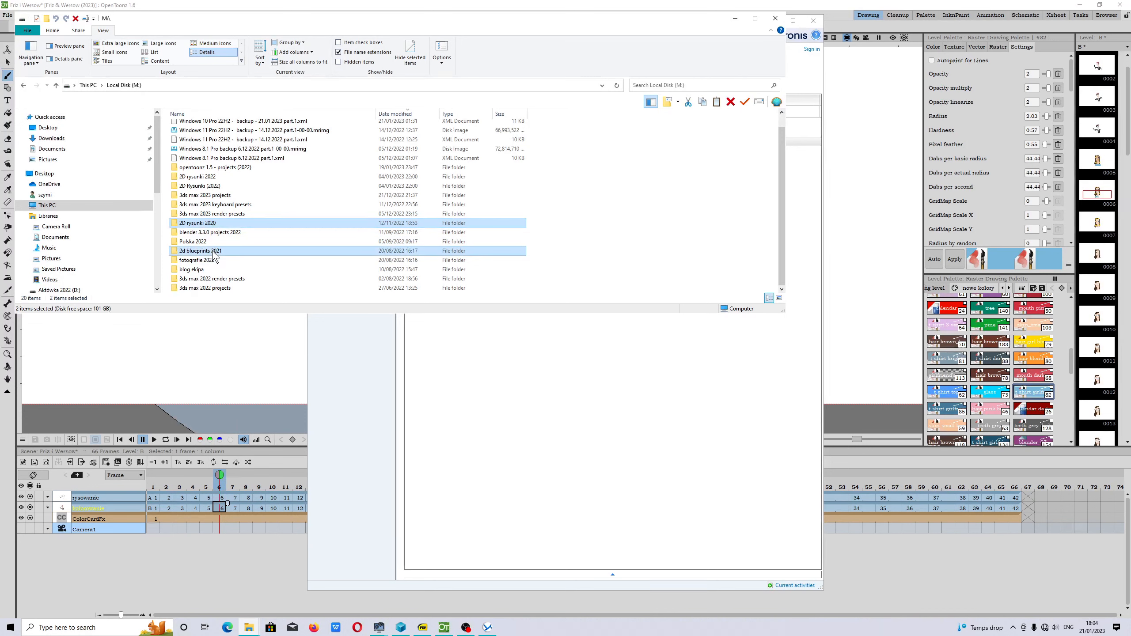
right_click(215, 252)
click(255, 524)
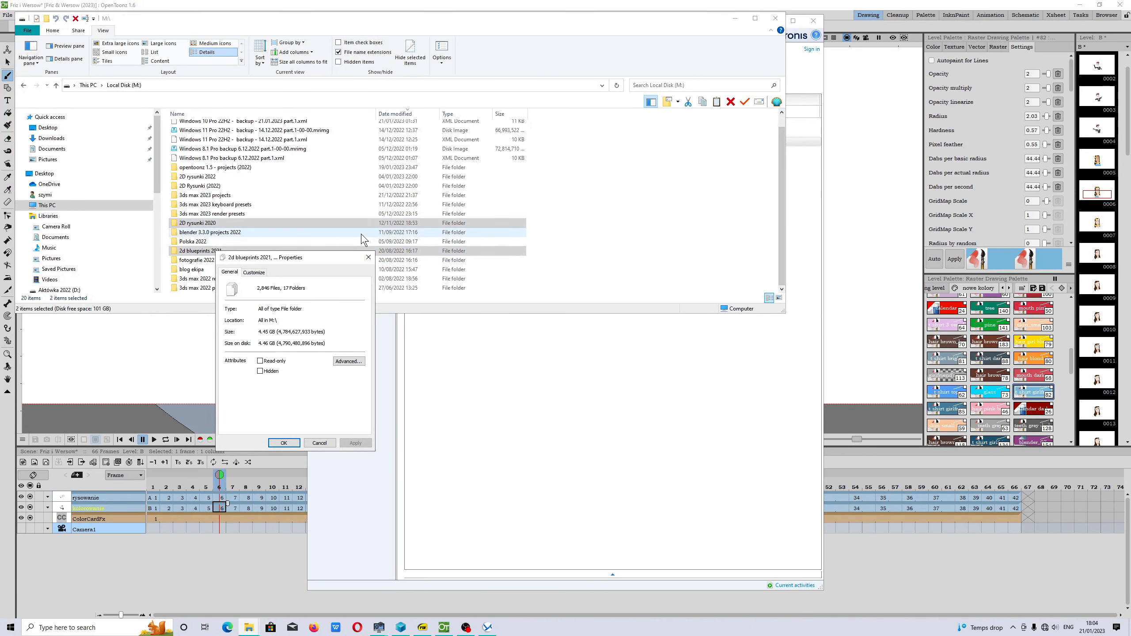
click(368, 259)
right_click(201, 224)
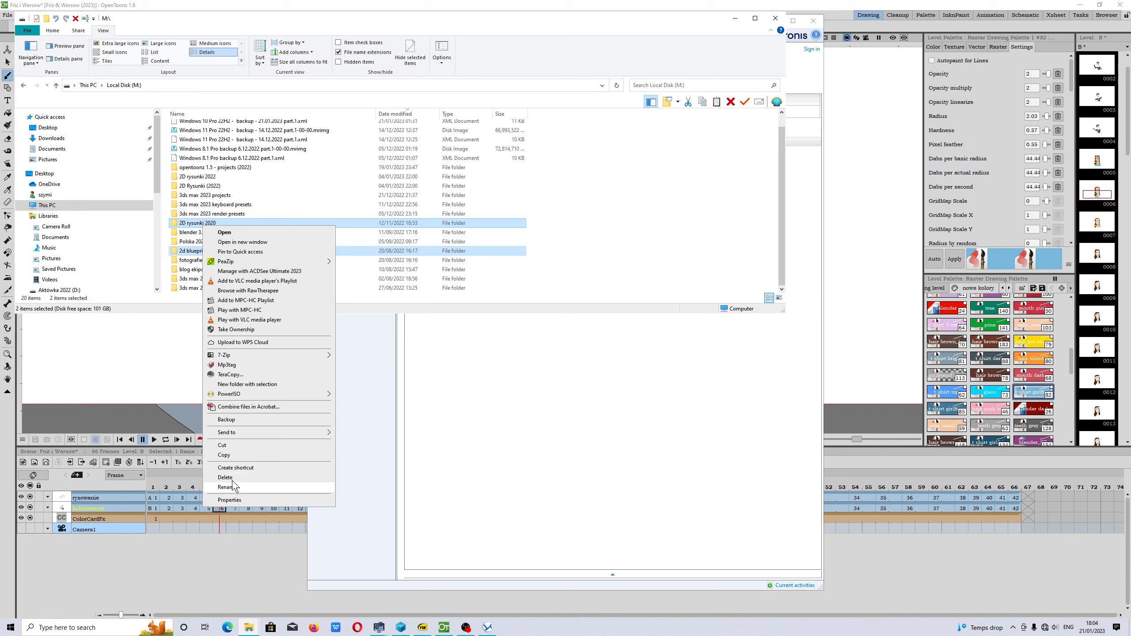
click(338, 213)
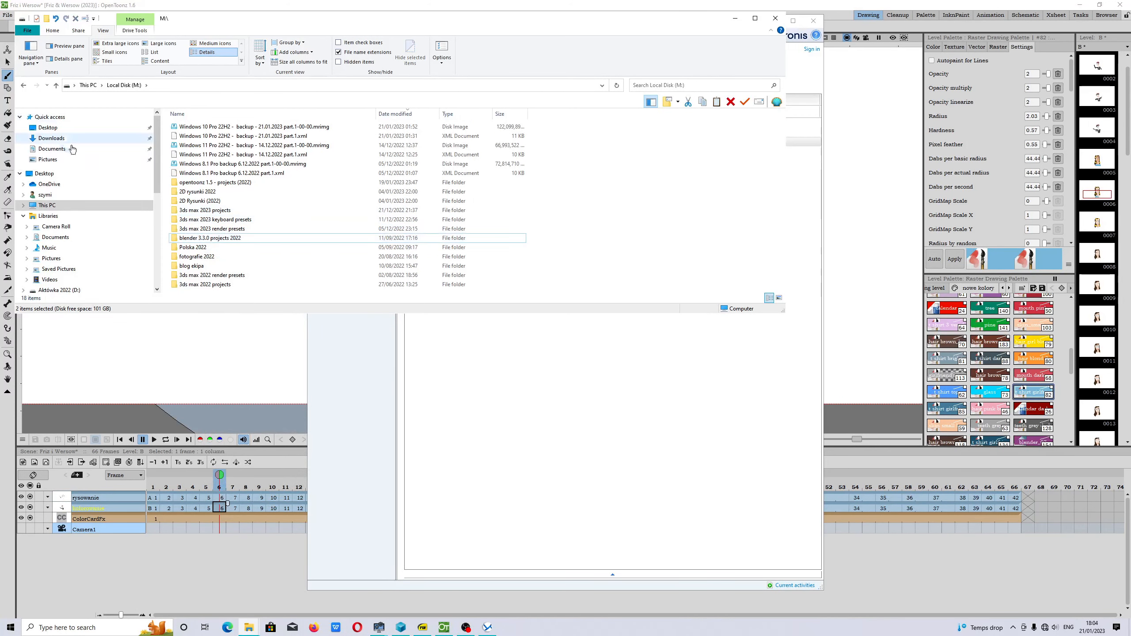
Open the Recycle Bin and empty it of the deleted 2d blueprints 2021 and 2D rysunki 2020 folders
click(74, 85)
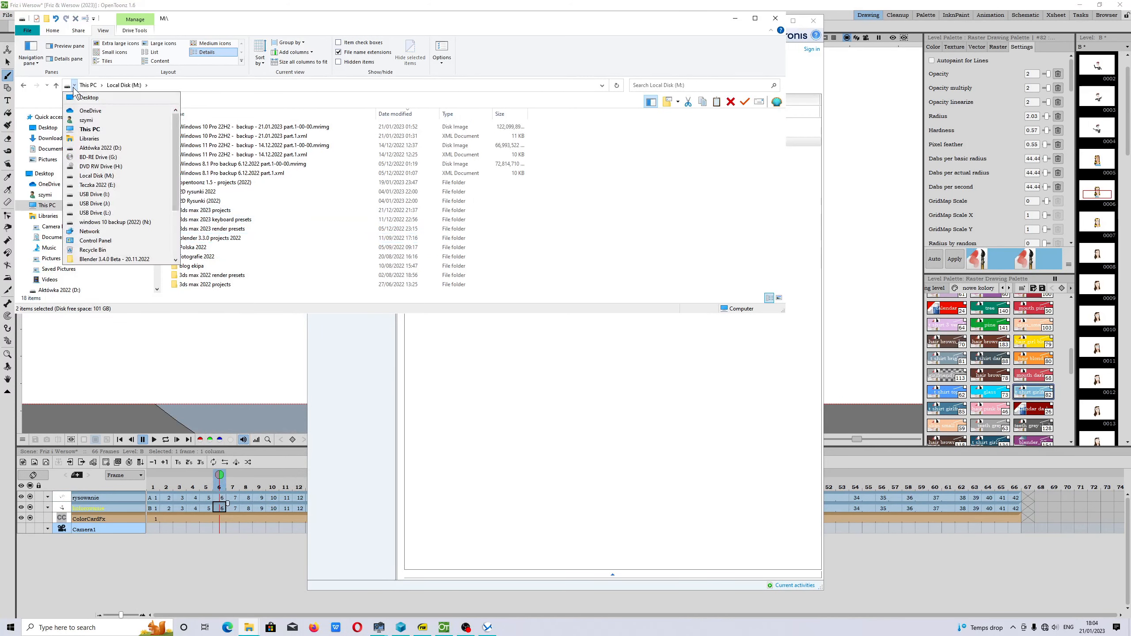
click(95, 240)
right_click(355, 184)
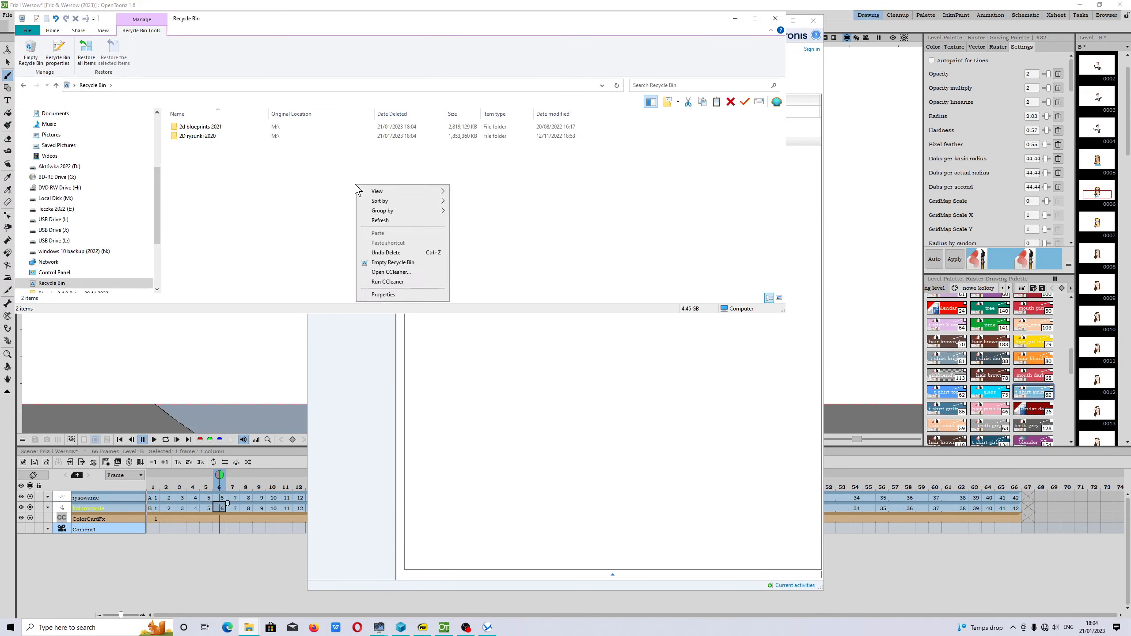
click(392, 271)
click(584, 321)
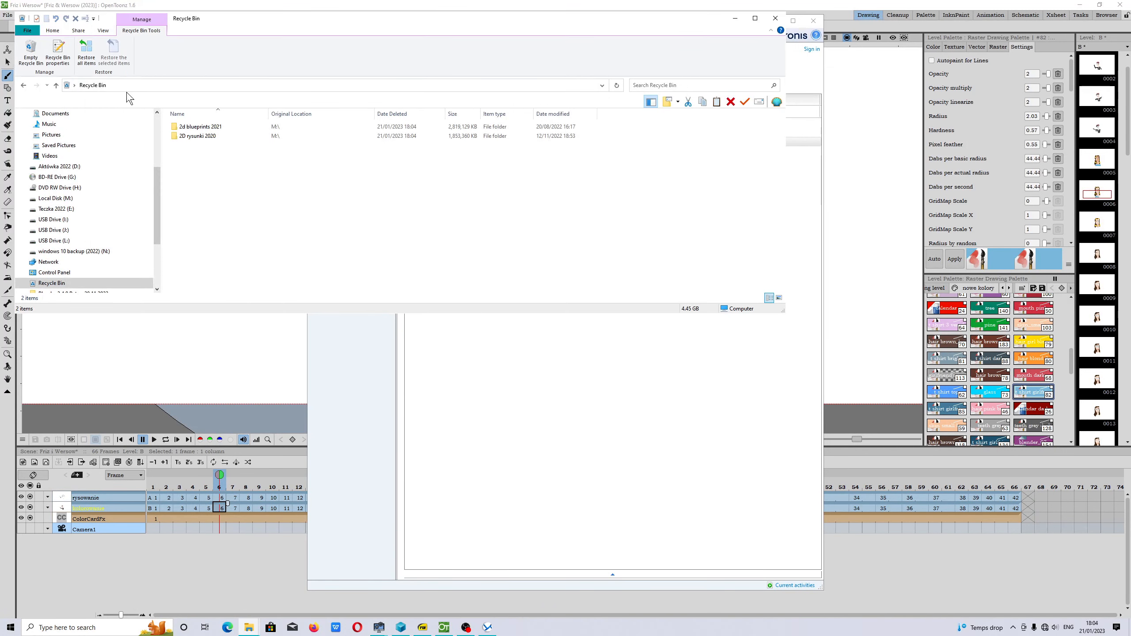
Go back to This PC and check the used and free space in the properties of Local Disk (C:)
click(74, 86)
click(89, 130)
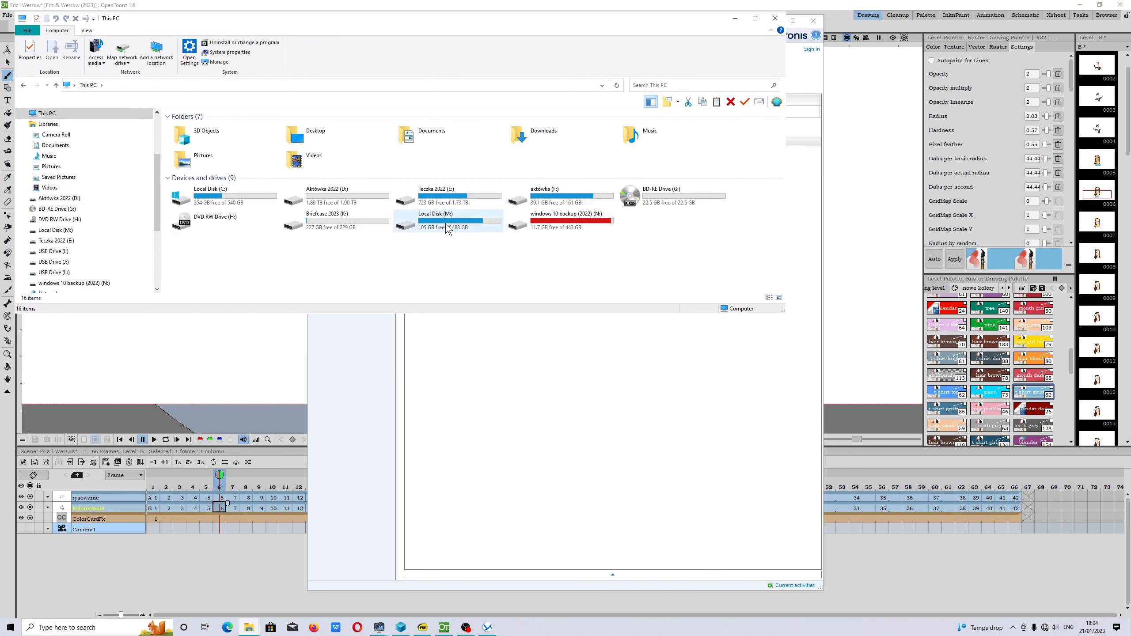
right_click(219, 191)
click(245, 444)
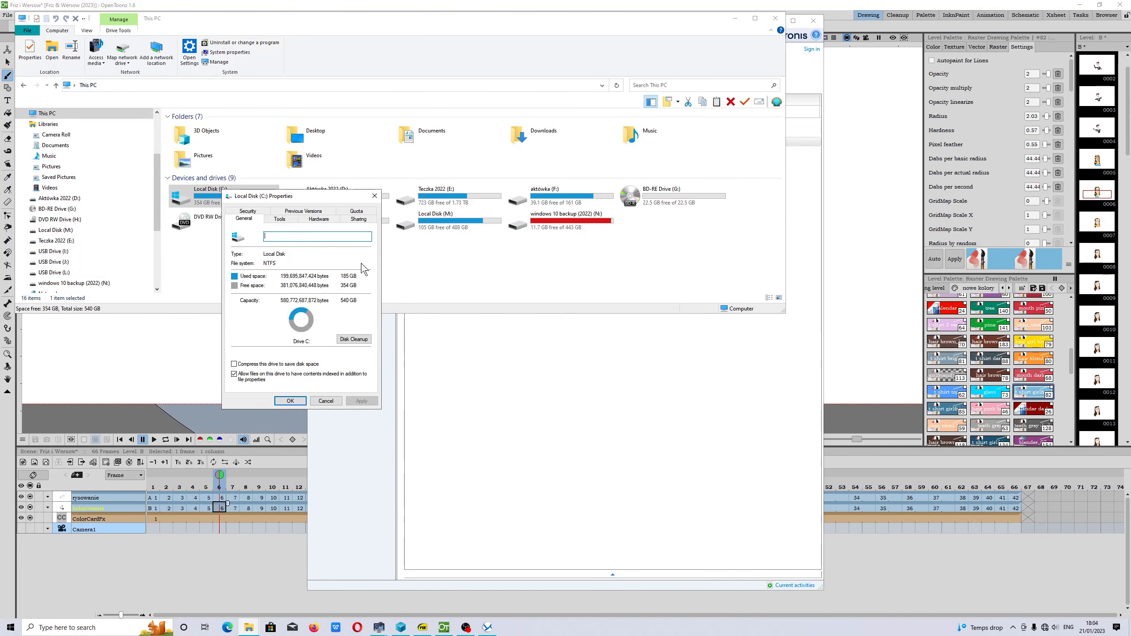
click(375, 195)
Switch to System Informer and look up the file location of the Acronis Managed Machine Service executable
click(513, 457)
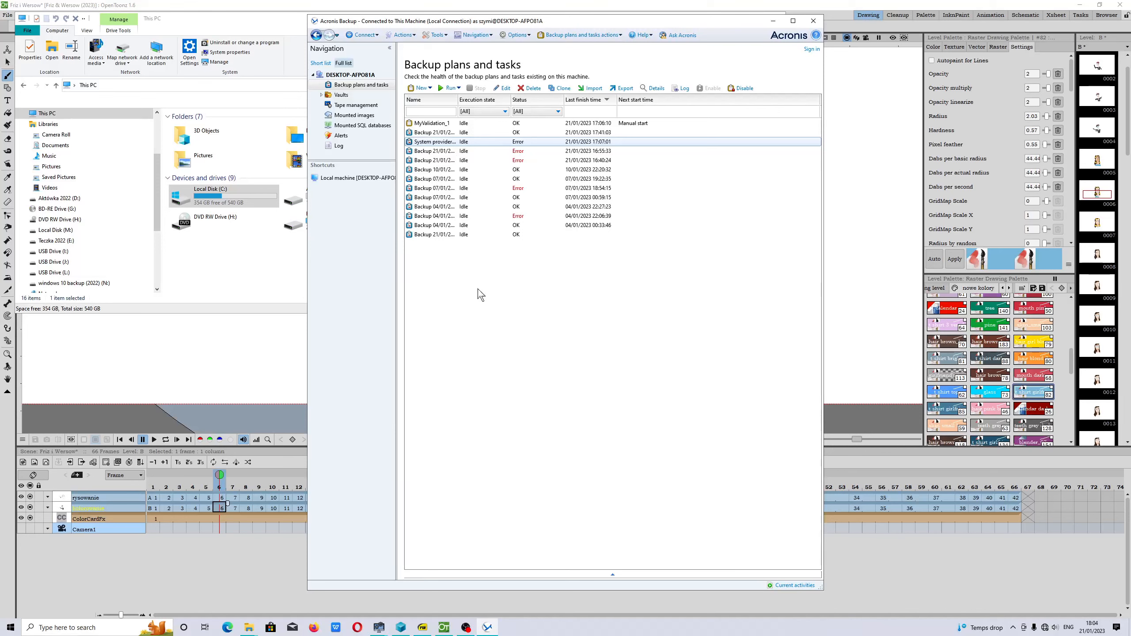
right_click(536, 628)
click(575, 594)
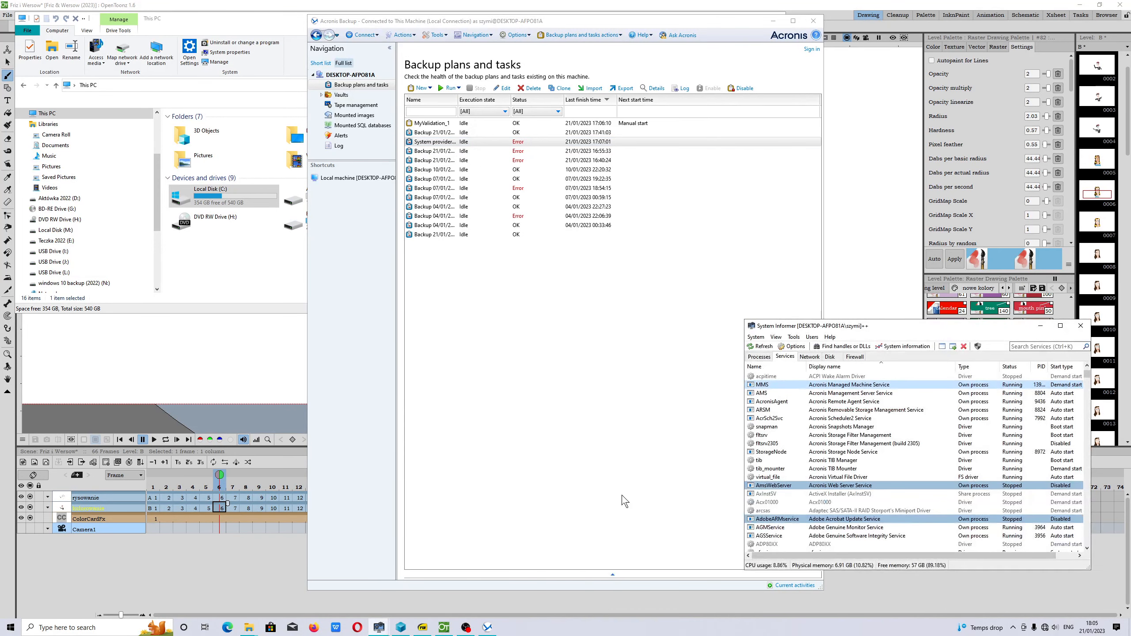
right_click(864, 386)
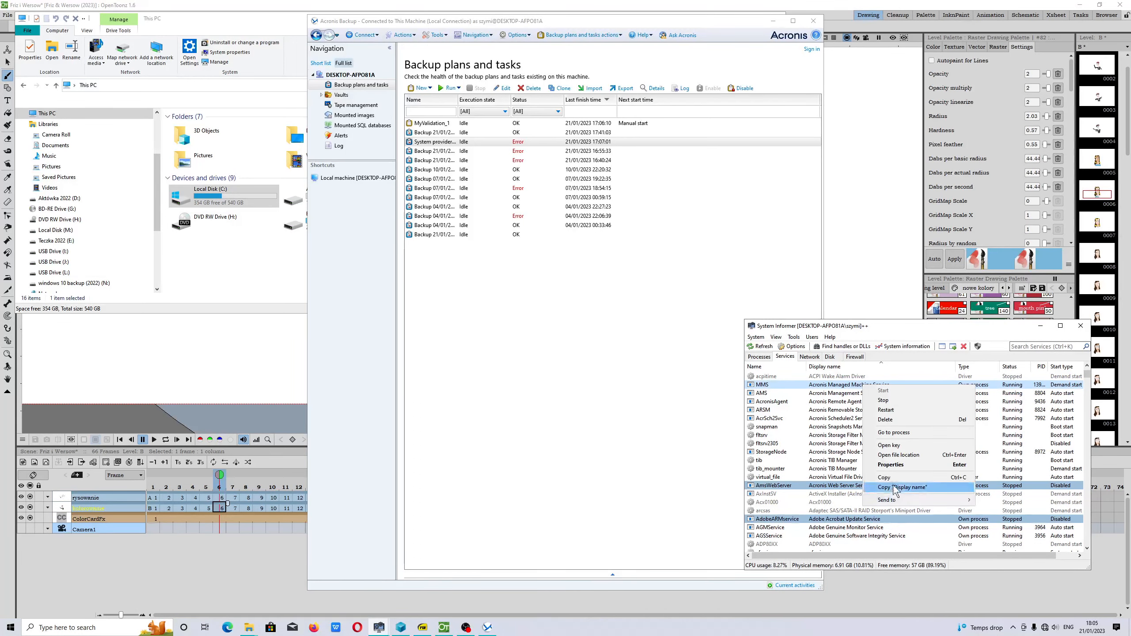
click(895, 460)
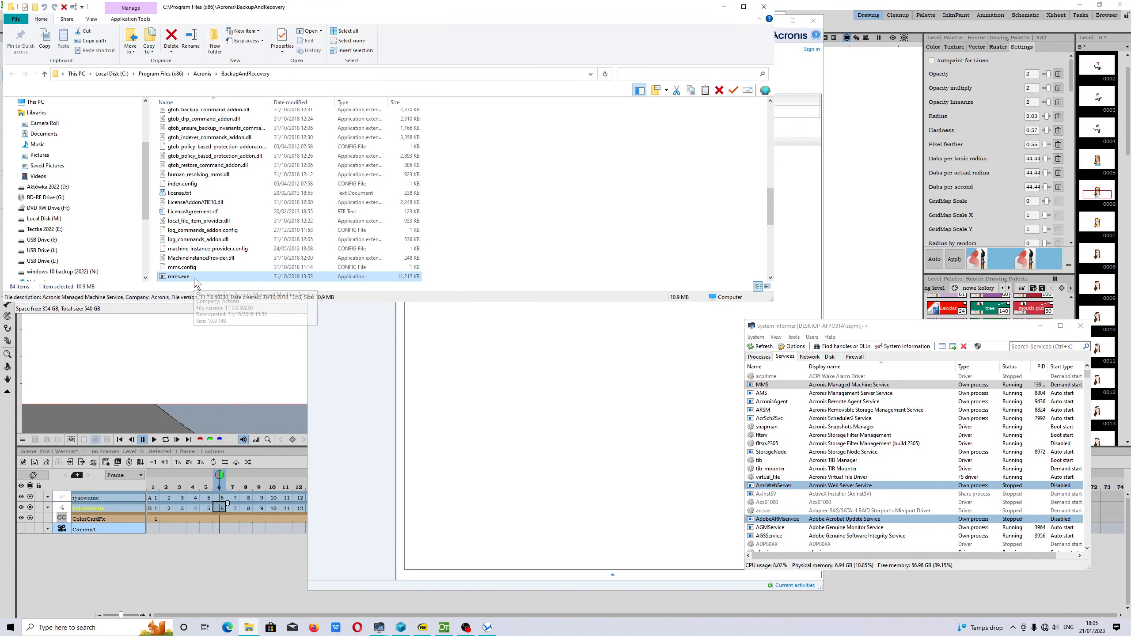
click(764, 7)
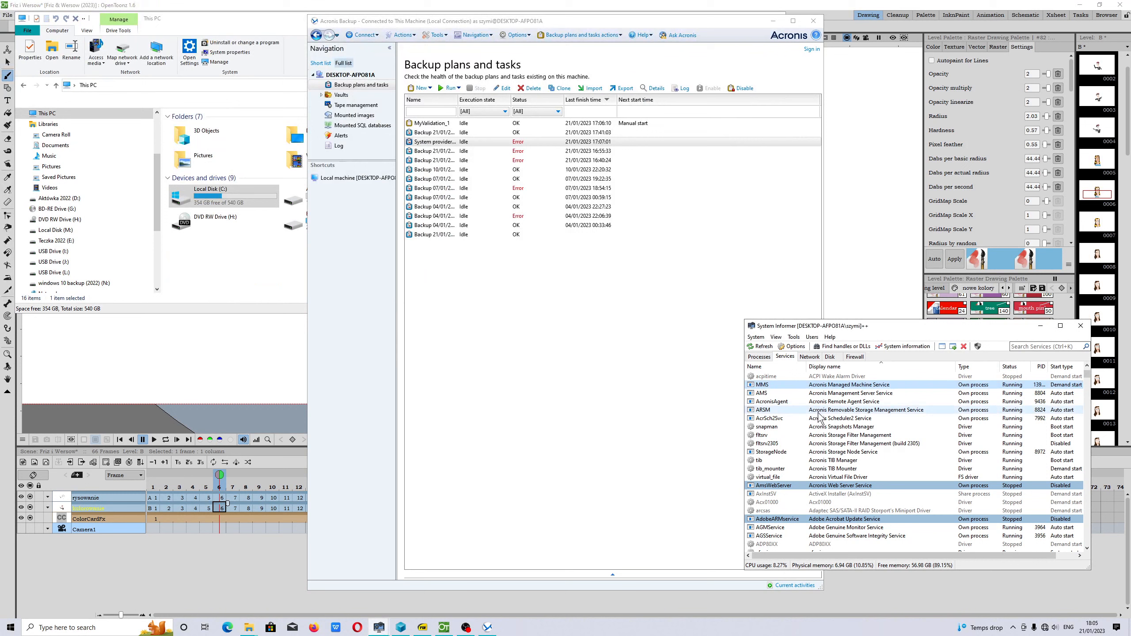
Inspect the Acronis Managed Machine Service's properties in System Informer and browse its binary path without changing anything
right_click(832, 384)
click(860, 460)
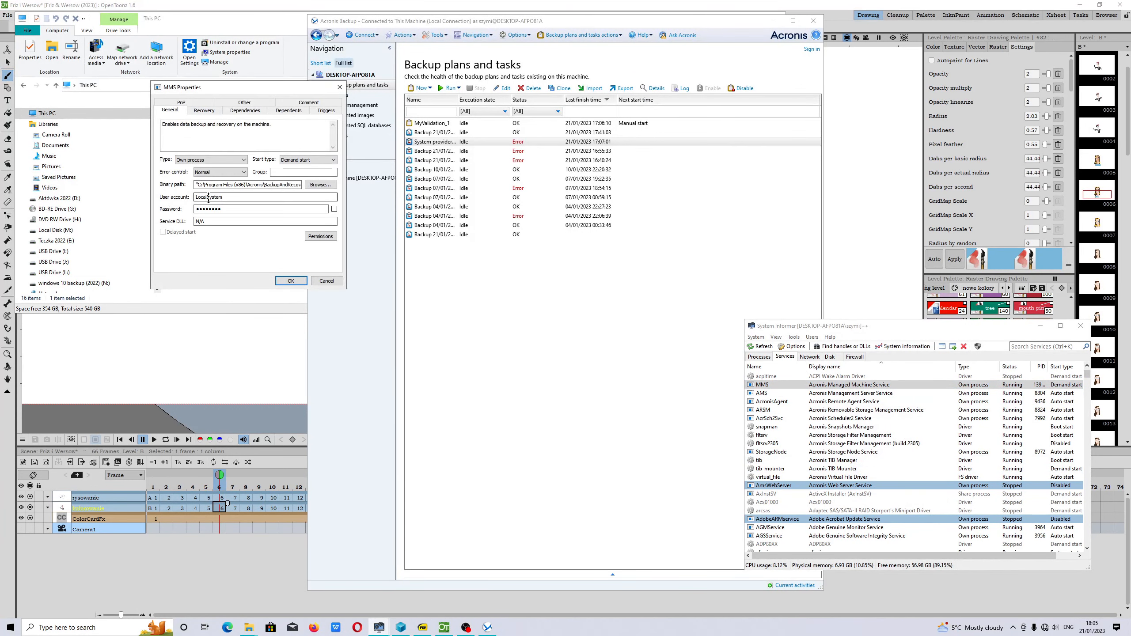
click(320, 184)
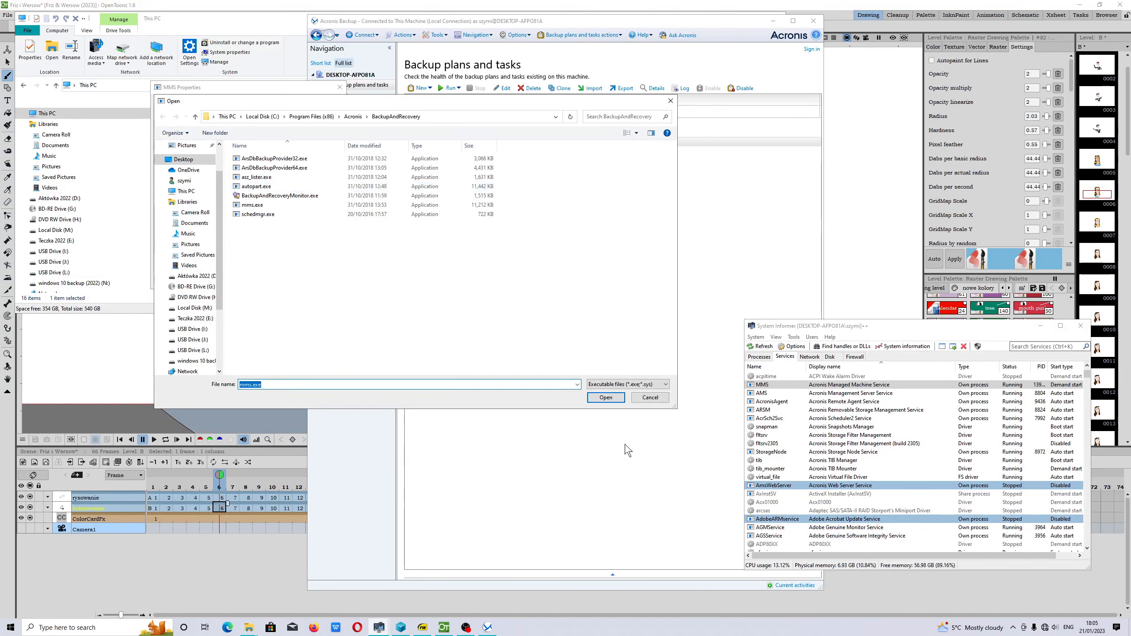
click(650, 397)
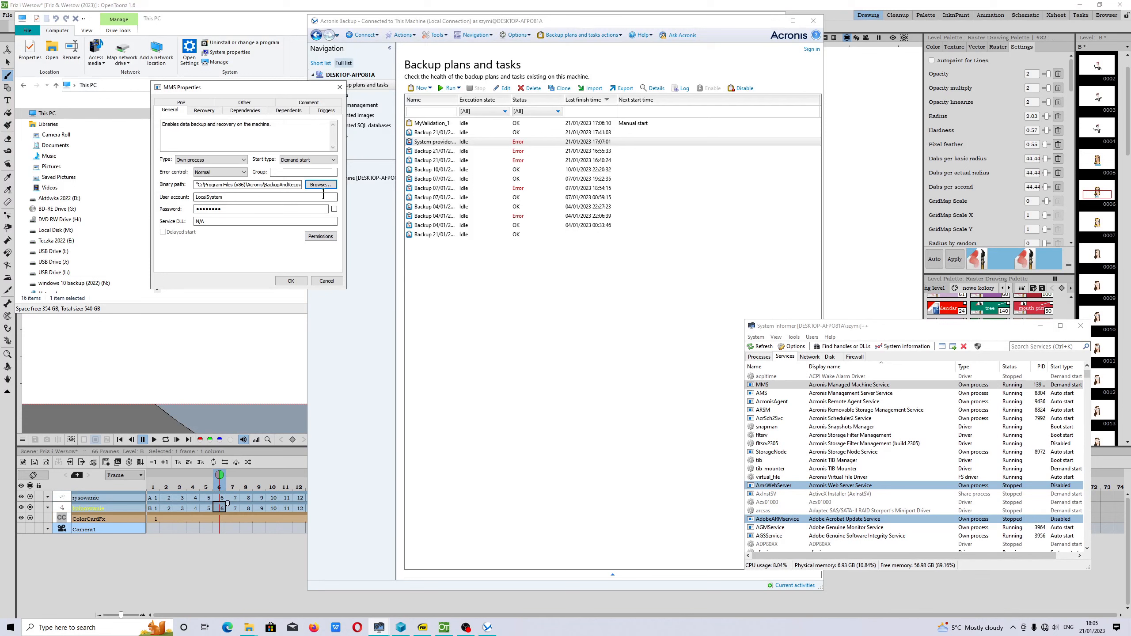
click(340, 87)
Open the Windows Services console and widen the Name column to fit the full service names
click(9, 628)
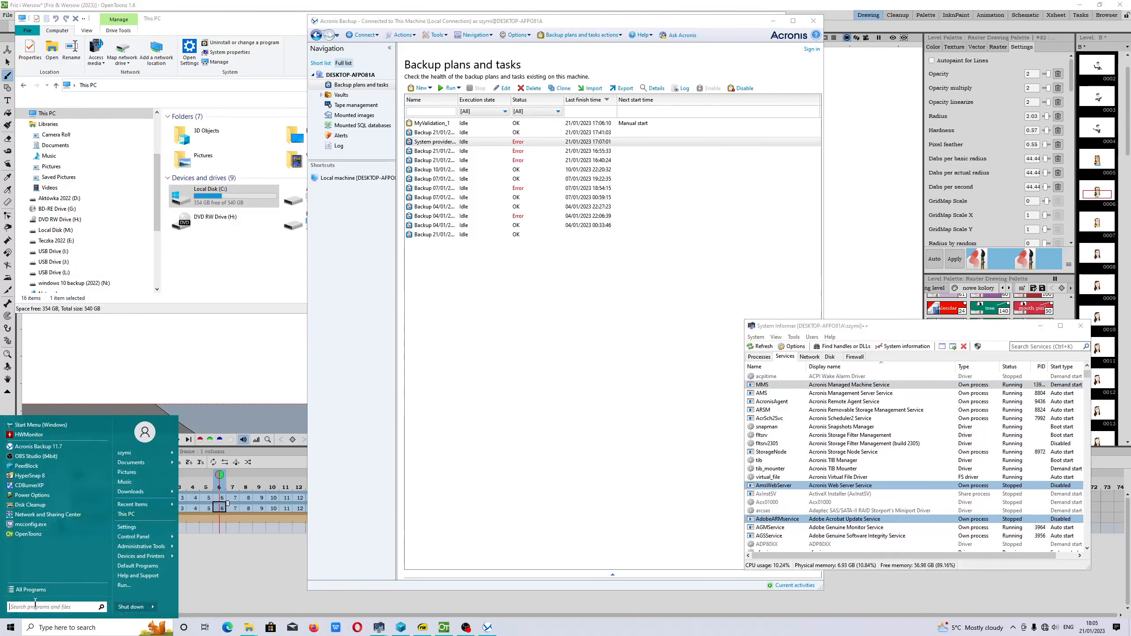
text(services)
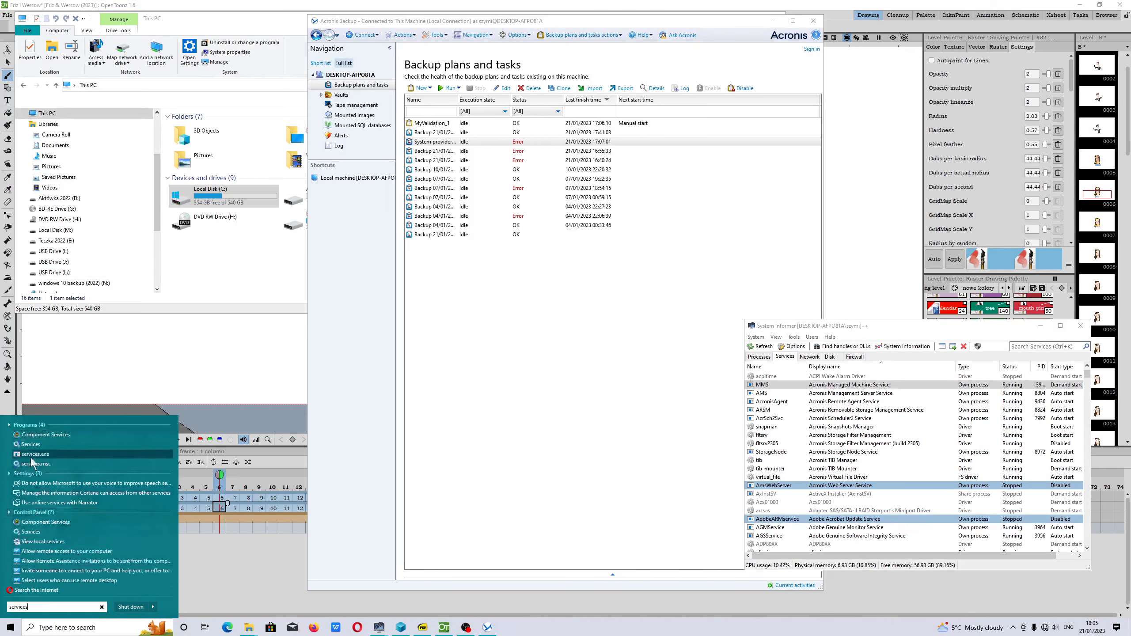
drag(30, 458, 351, 257)
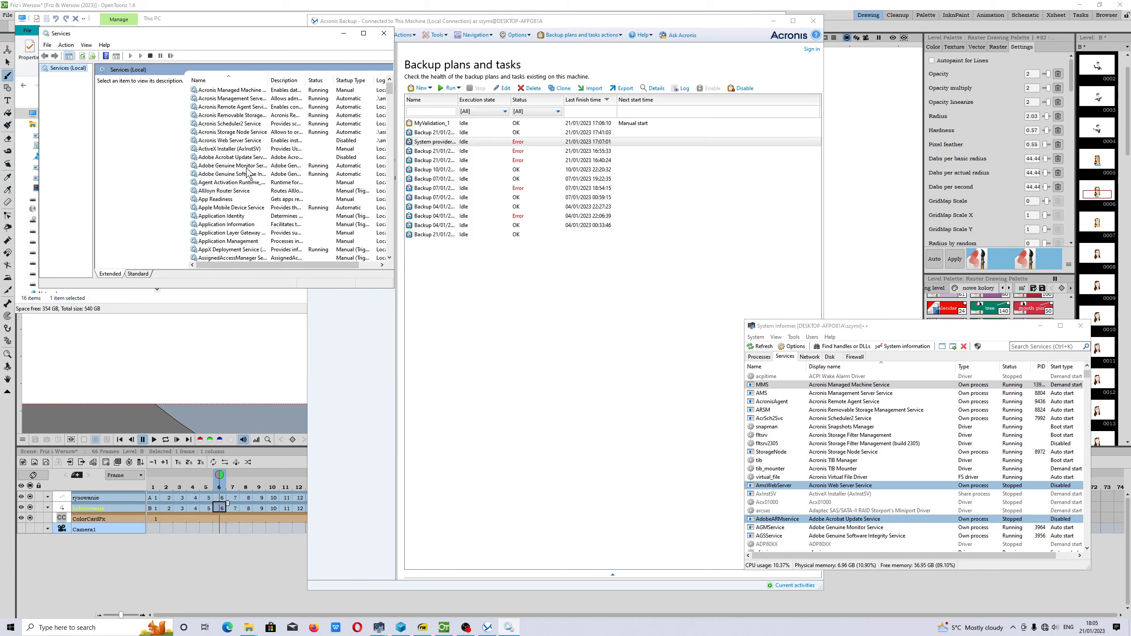
click(249, 99)
drag(269, 80, 345, 80)
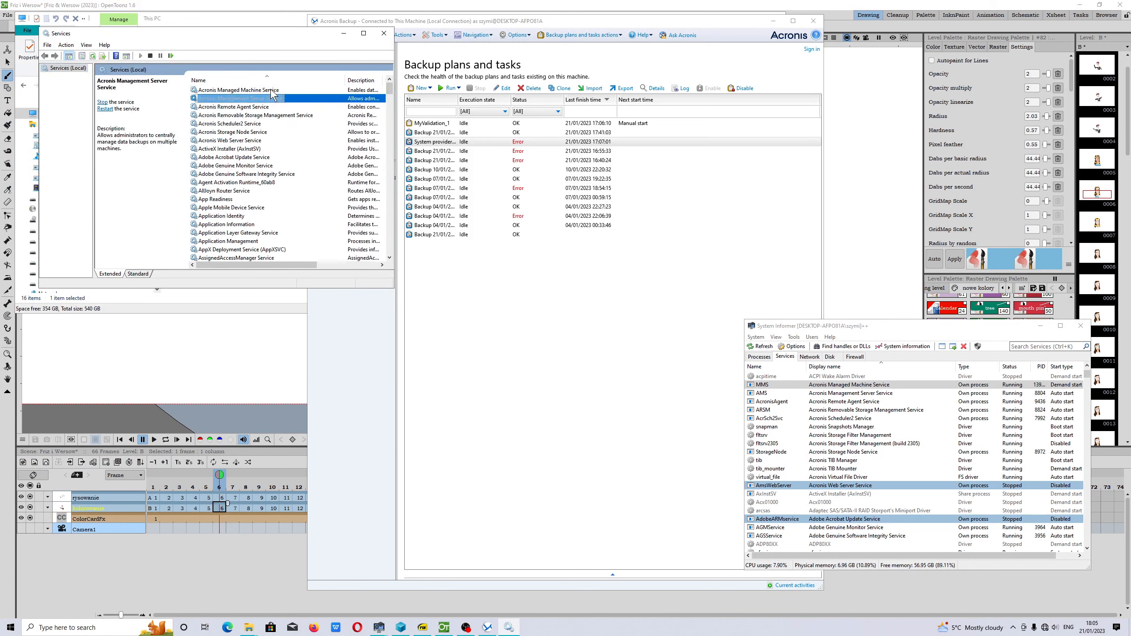
Set the Acronis Managed Machine Service to log on with This account, picking Acronis Agent User from the found accounts
right_click(274, 89)
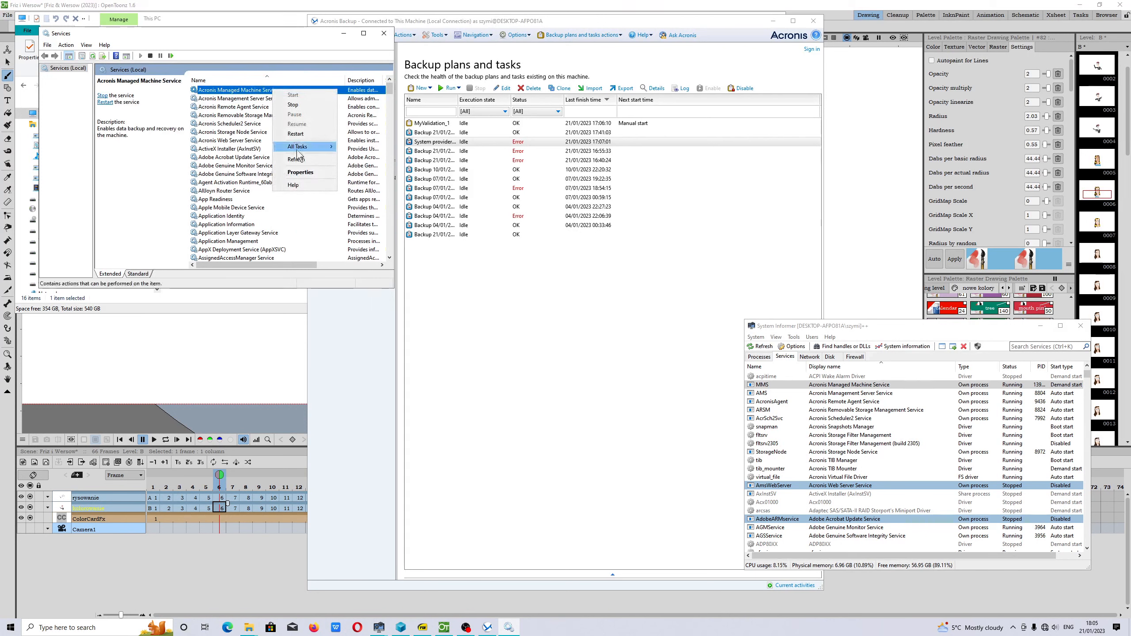
click(299, 170)
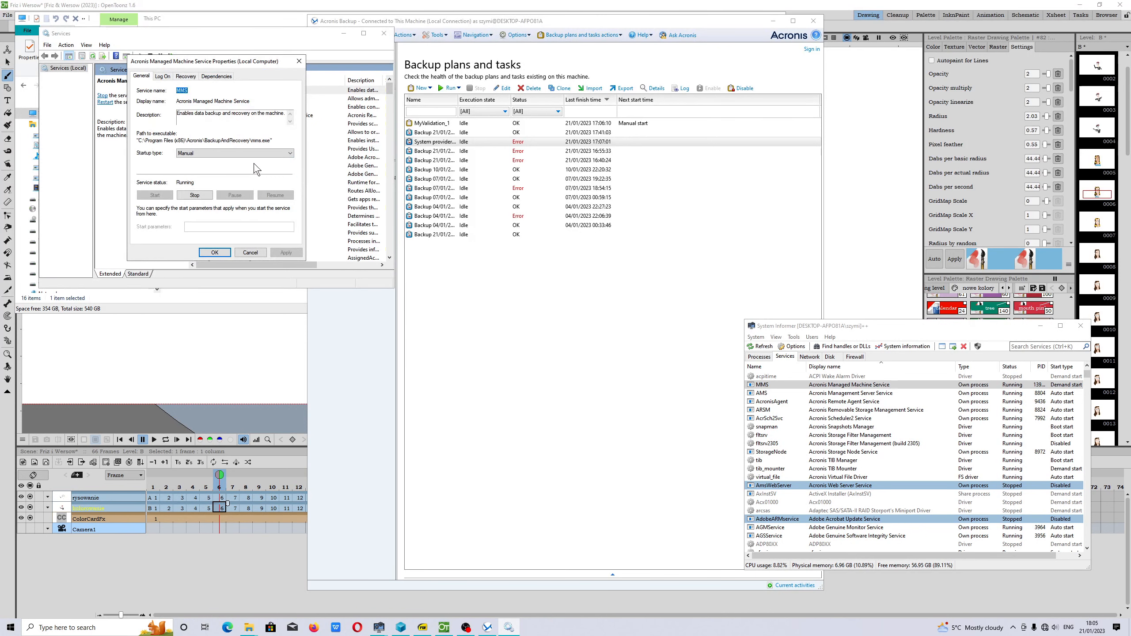
click(164, 77)
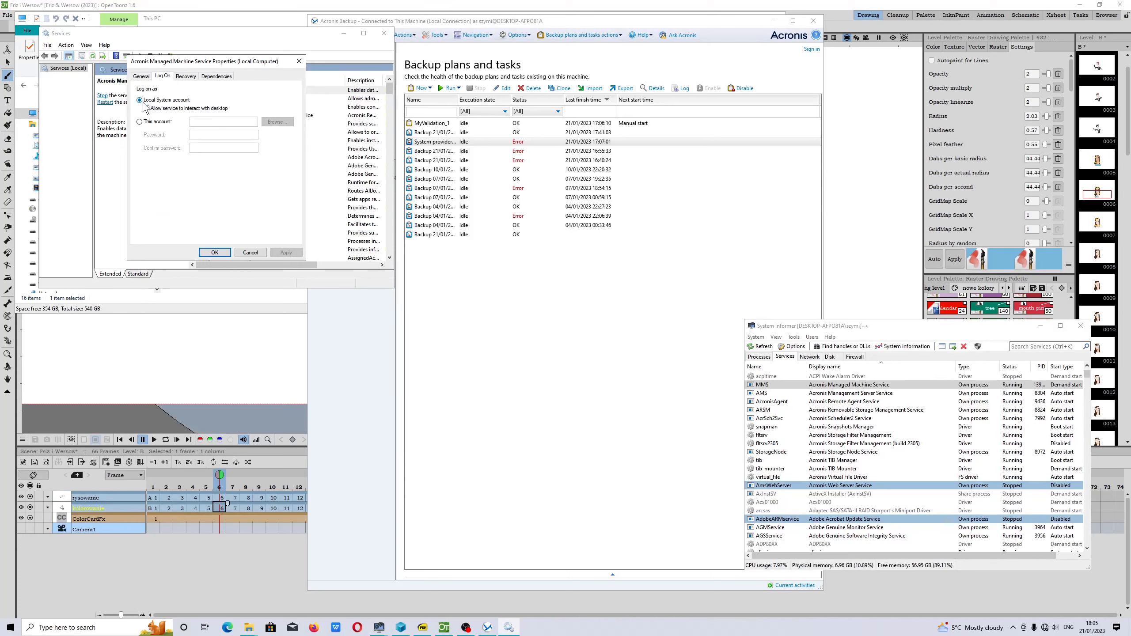
click(140, 122)
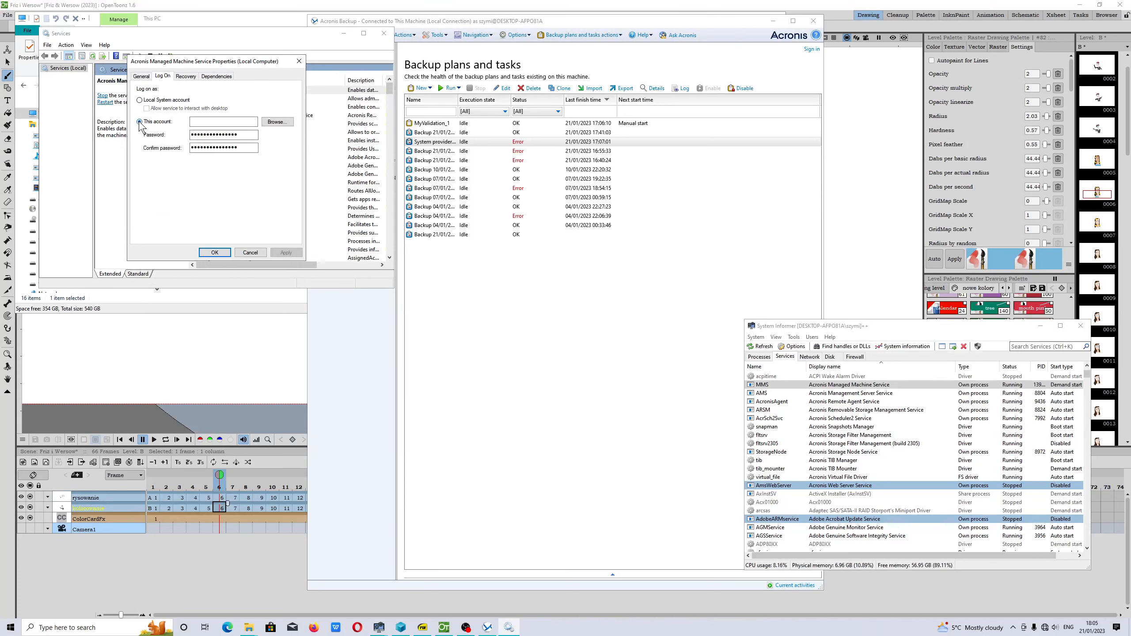
click(279, 122)
click(155, 170)
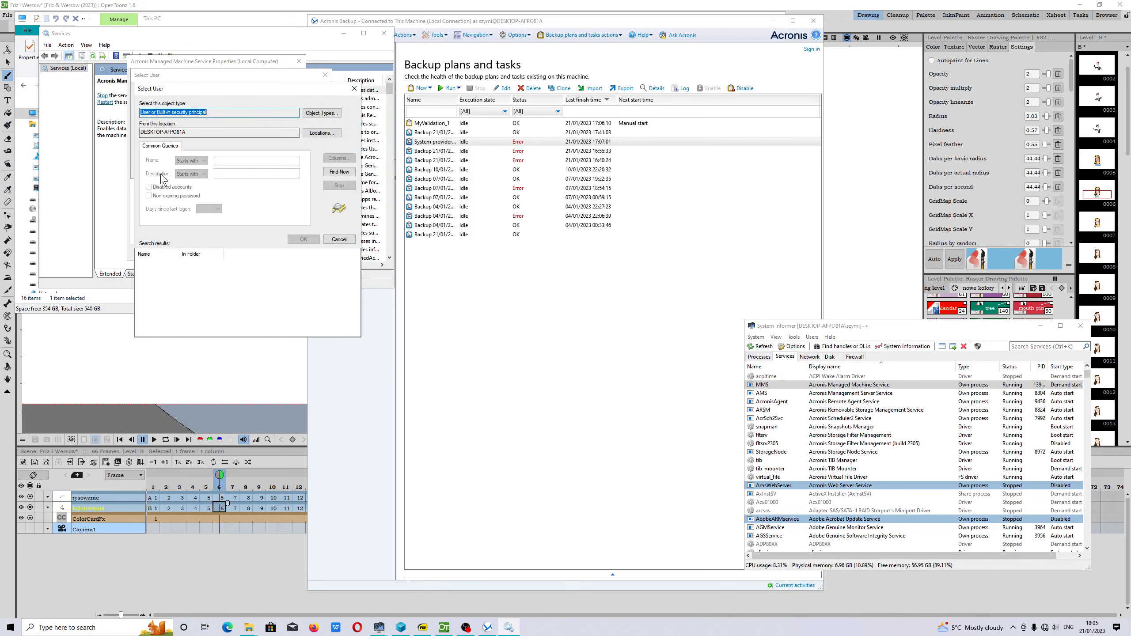
click(339, 172)
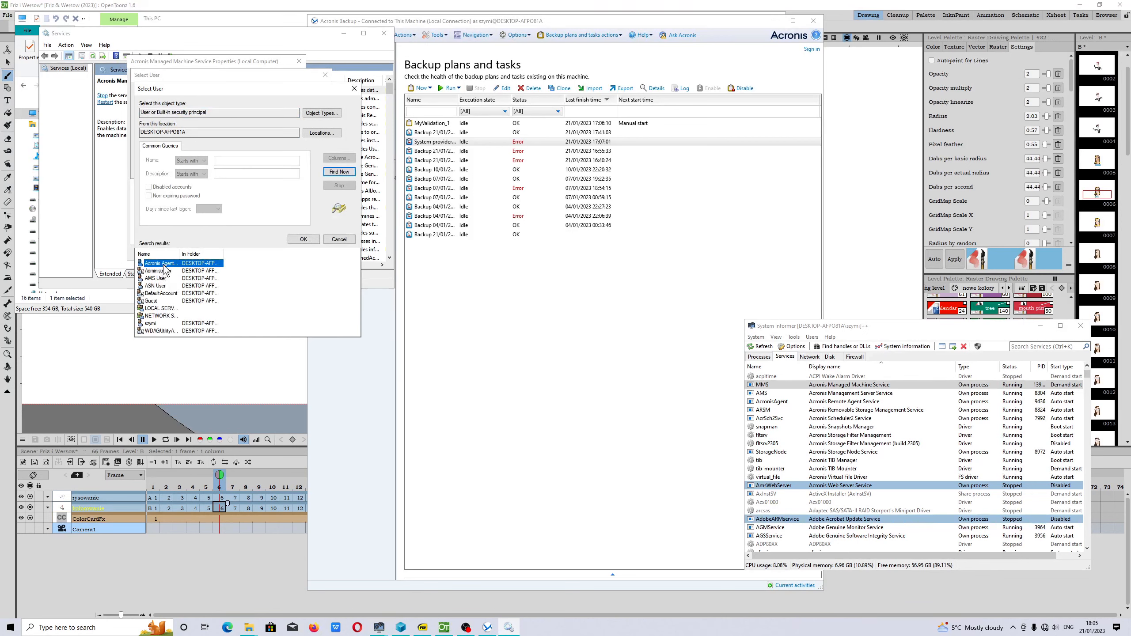
click(303, 239)
click(274, 173)
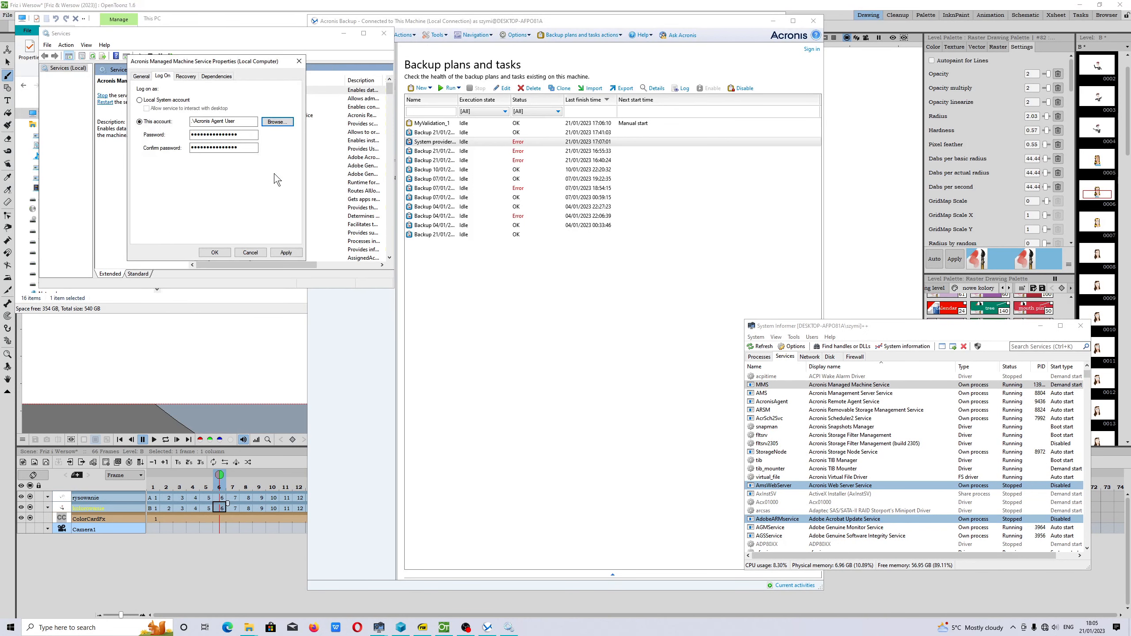
Try to apply the service's new log-on account with the prefilled password
click(281, 254)
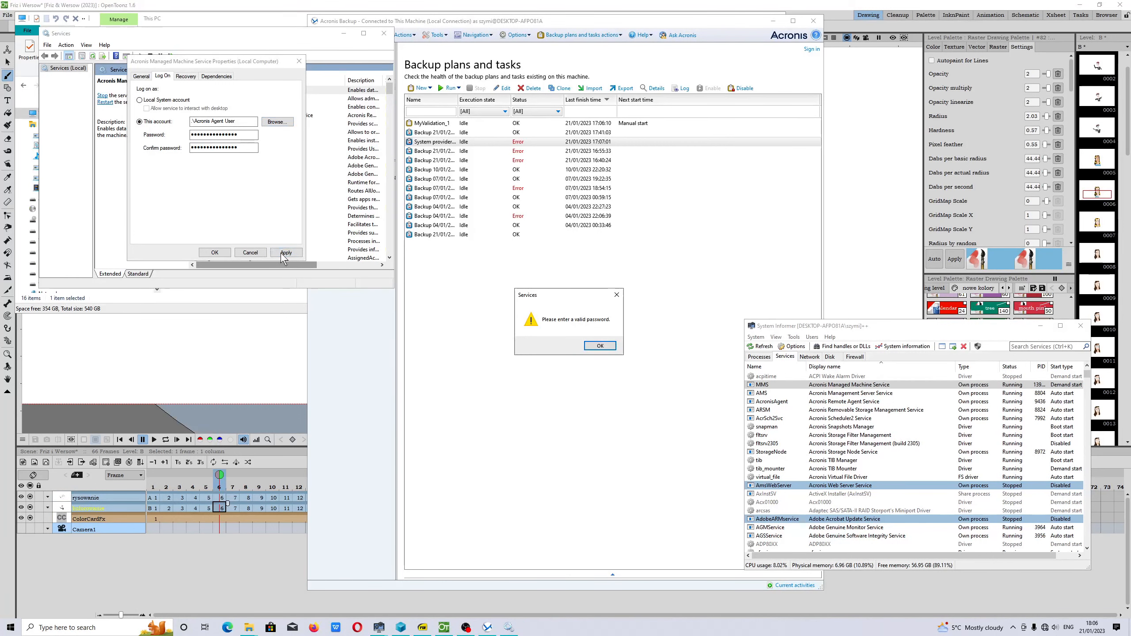
click(600, 346)
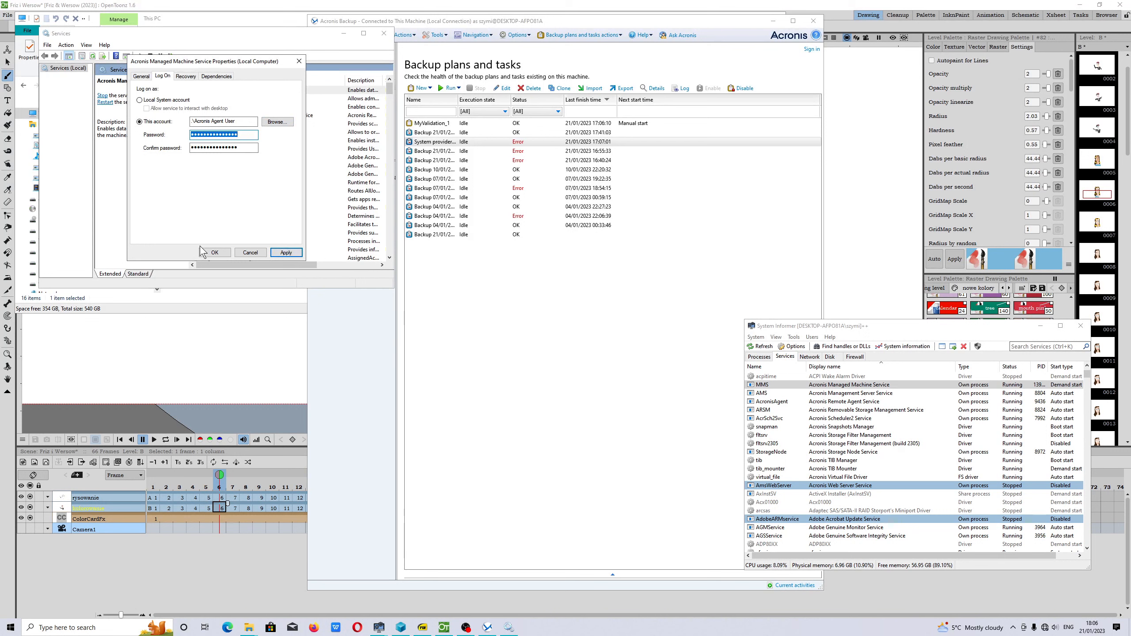
click(214, 252)
click(600, 346)
Clear the service account's password and confirmation fields and apply the Acronis Agent User log-on
double_click(253, 134)
key(BackSpace)
double_click(256, 148)
key(BackSpace)
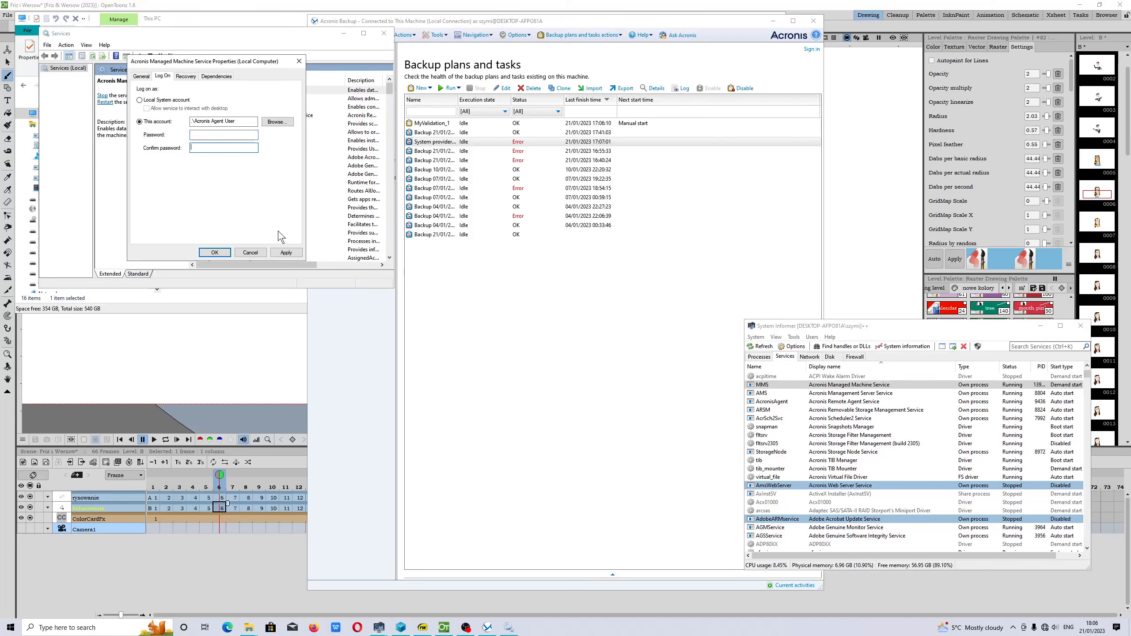
click(286, 253)
click(631, 347)
click(214, 252)
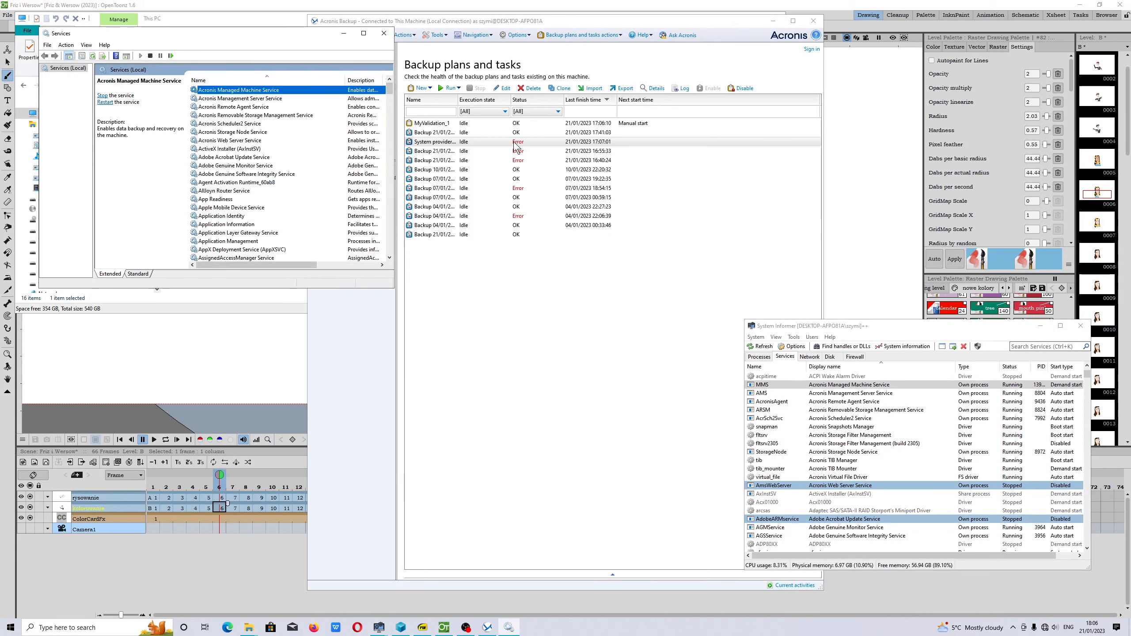
Reopen the Acronis Managed Machine Service's properties and check its log-on account settings
right_click(248, 89)
click(272, 170)
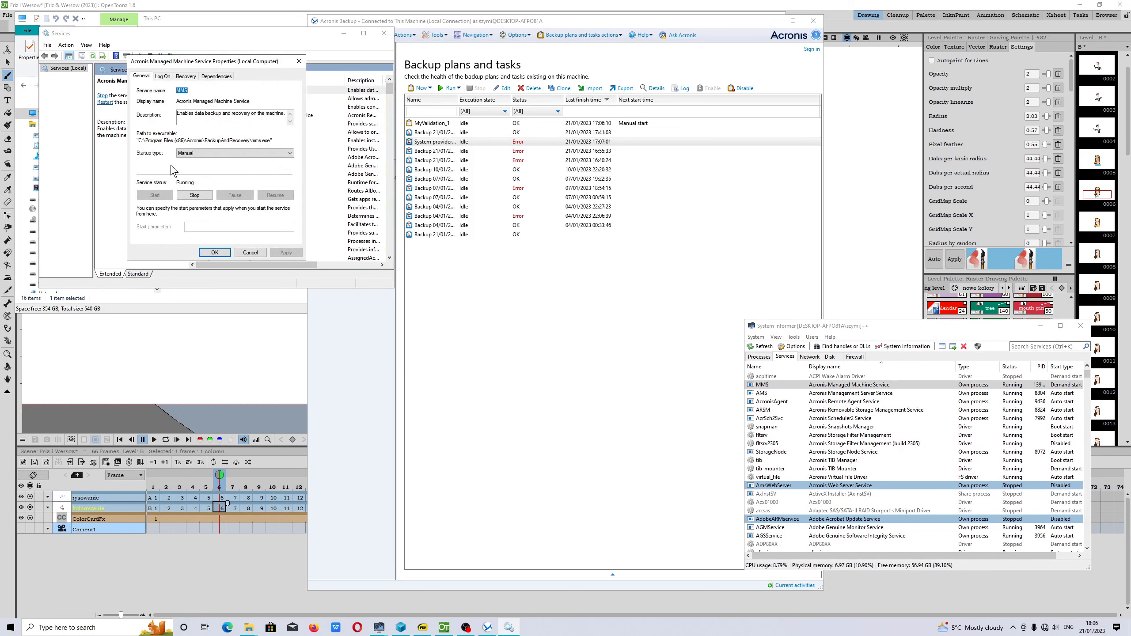
click(164, 79)
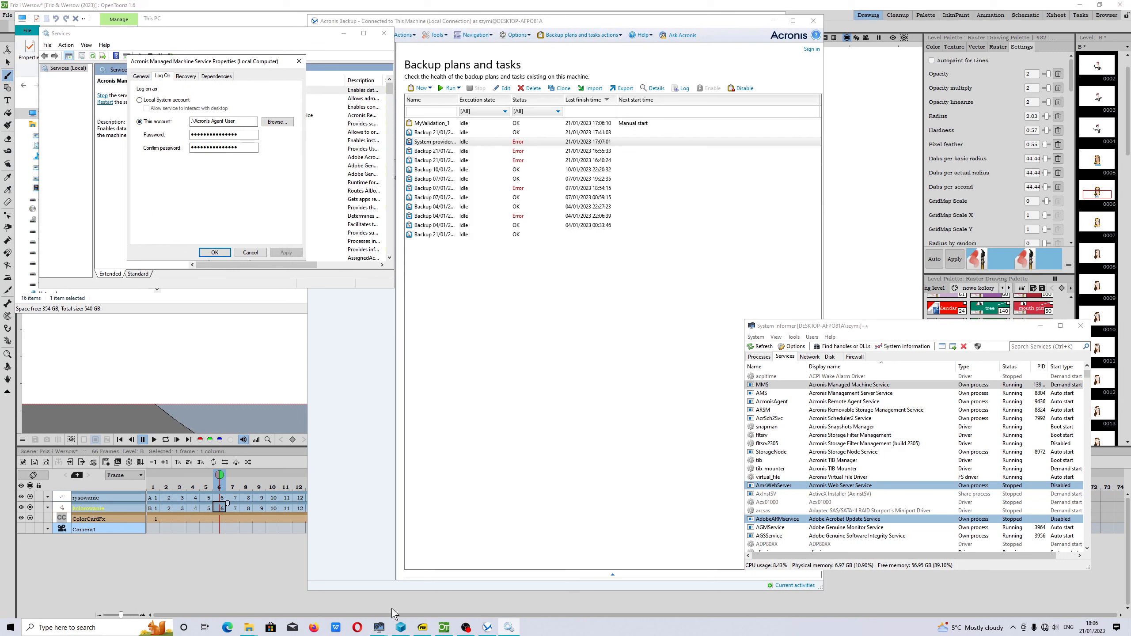
Switch to the saved Acronis Knowledge Base article 22373 and read its instructions on using Microsoft VSS and changing the MMS user
click(422, 627)
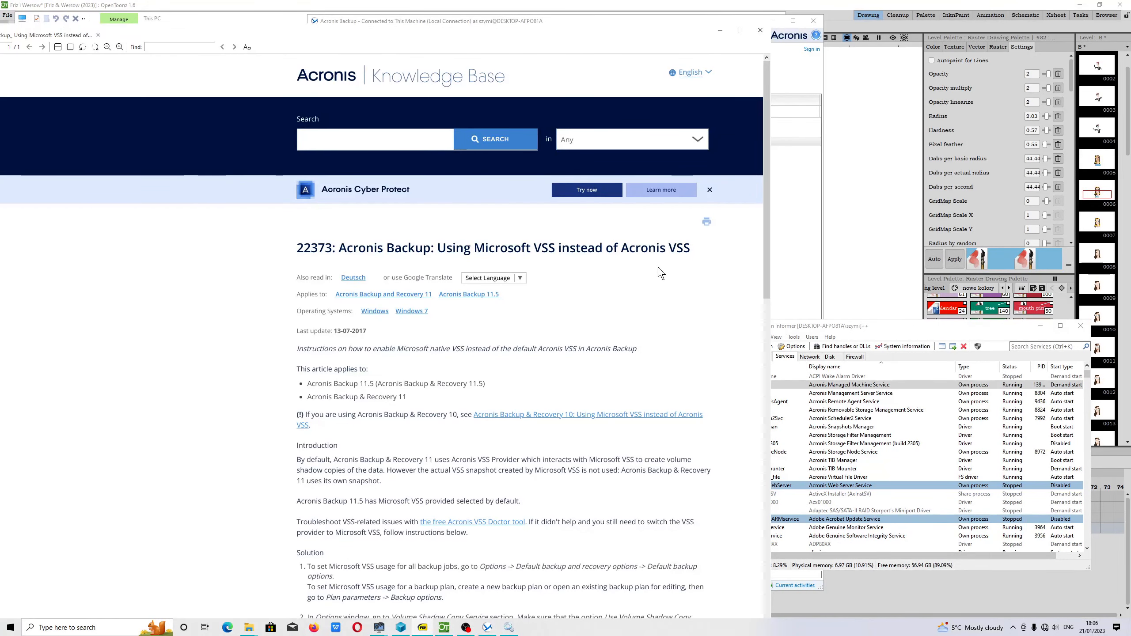
drag(696, 253, 577, 235)
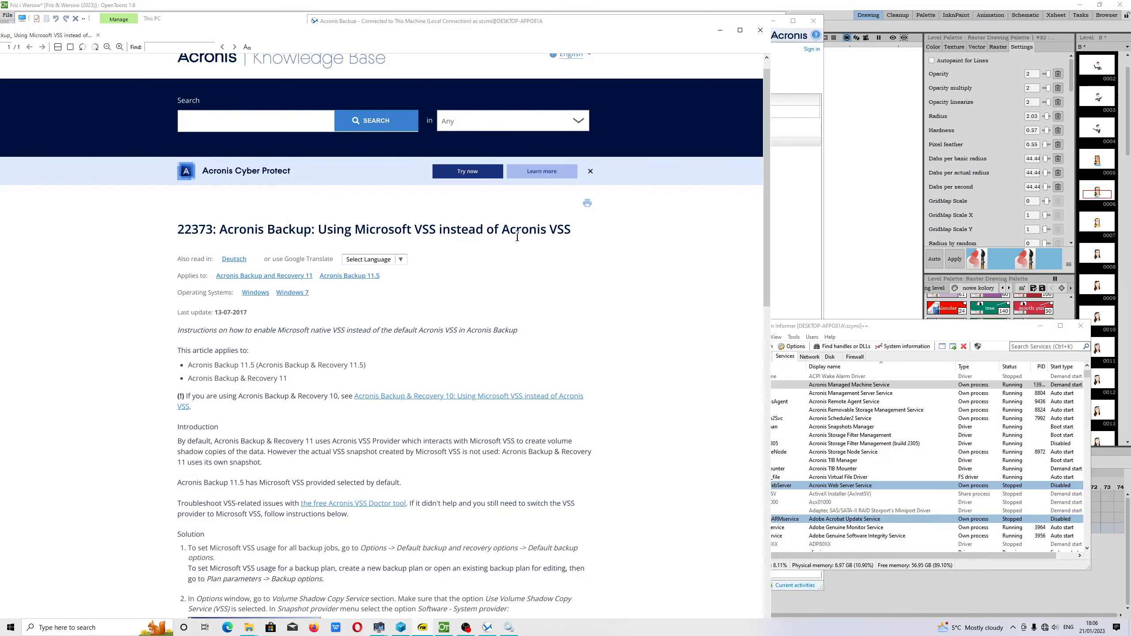
scroll(568, 235, down, 5)
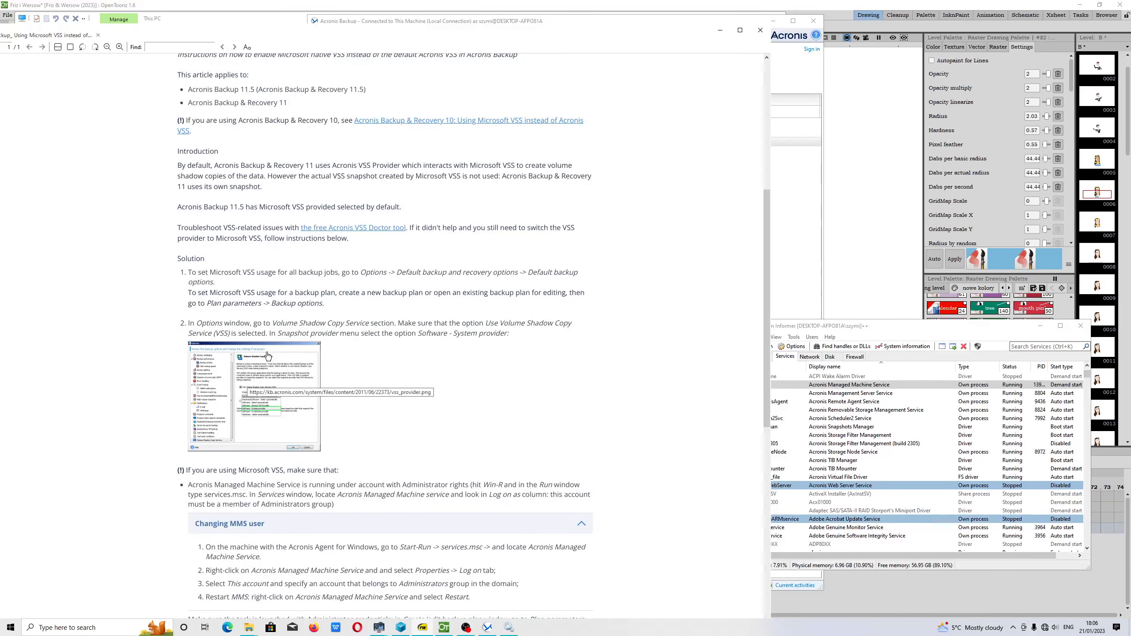
scroll(268, 355, down, 2)
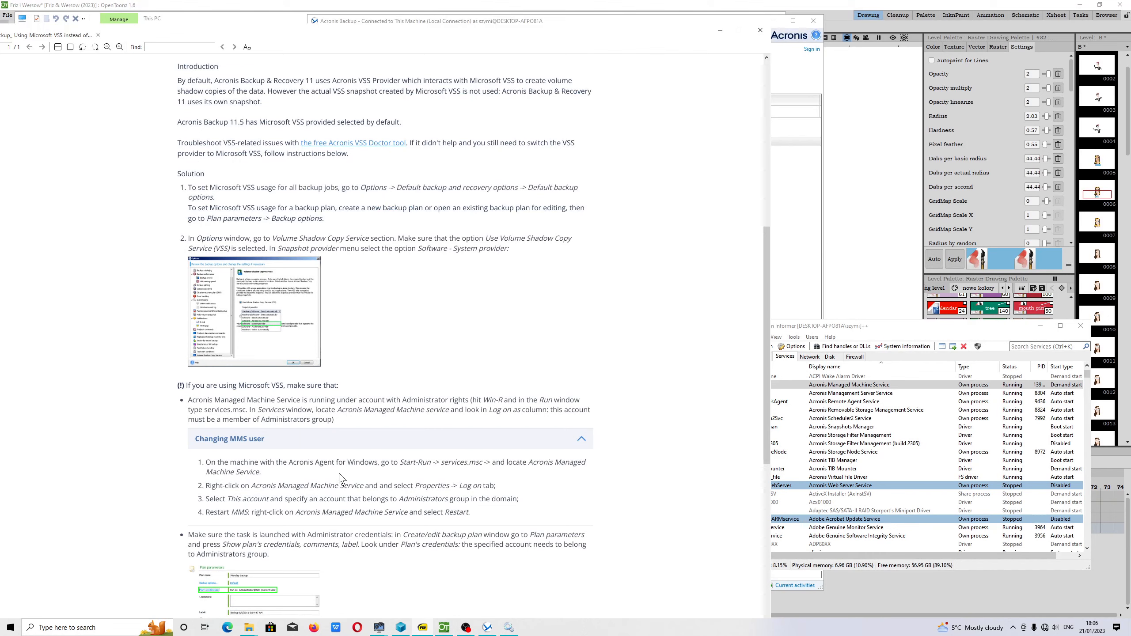
scroll(341, 479, down, 4)
scroll(327, 472, up, 4)
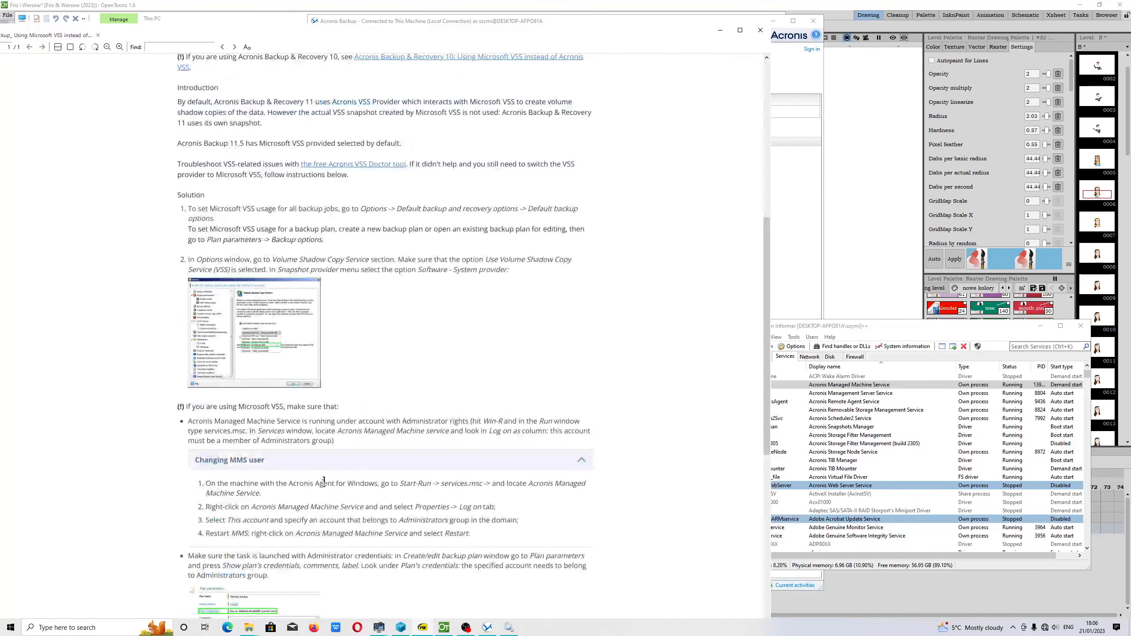
Review the article's introduction and its requirement that the Acronis Managed Machine Service runs under an account with Administrator rights
scroll(345, 425, up, 5)
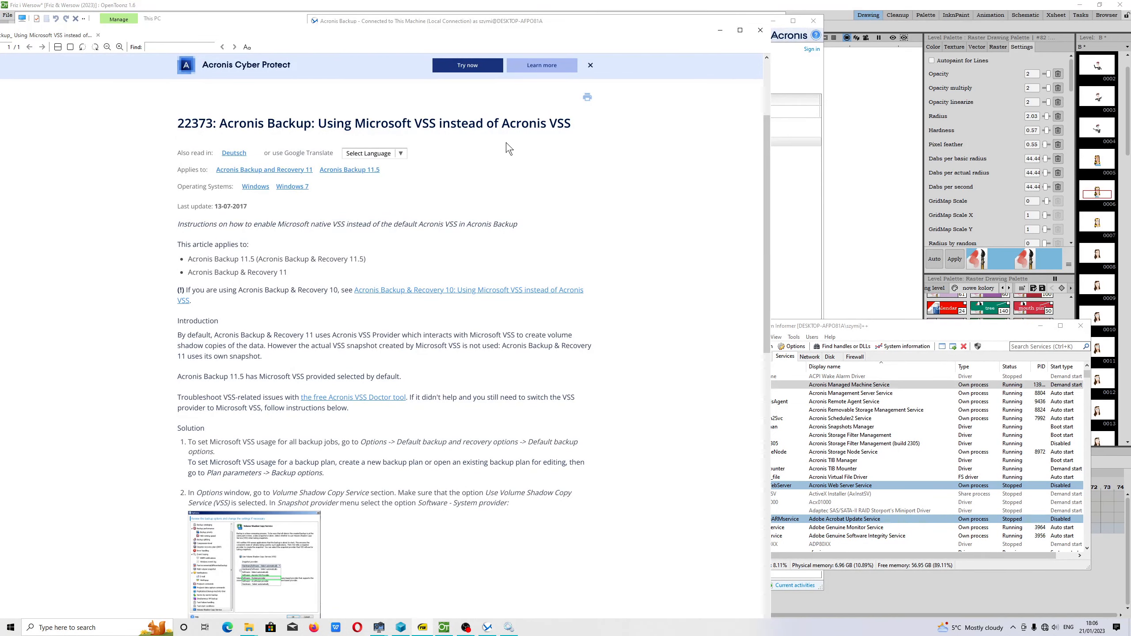
scroll(265, 316, down, 5)
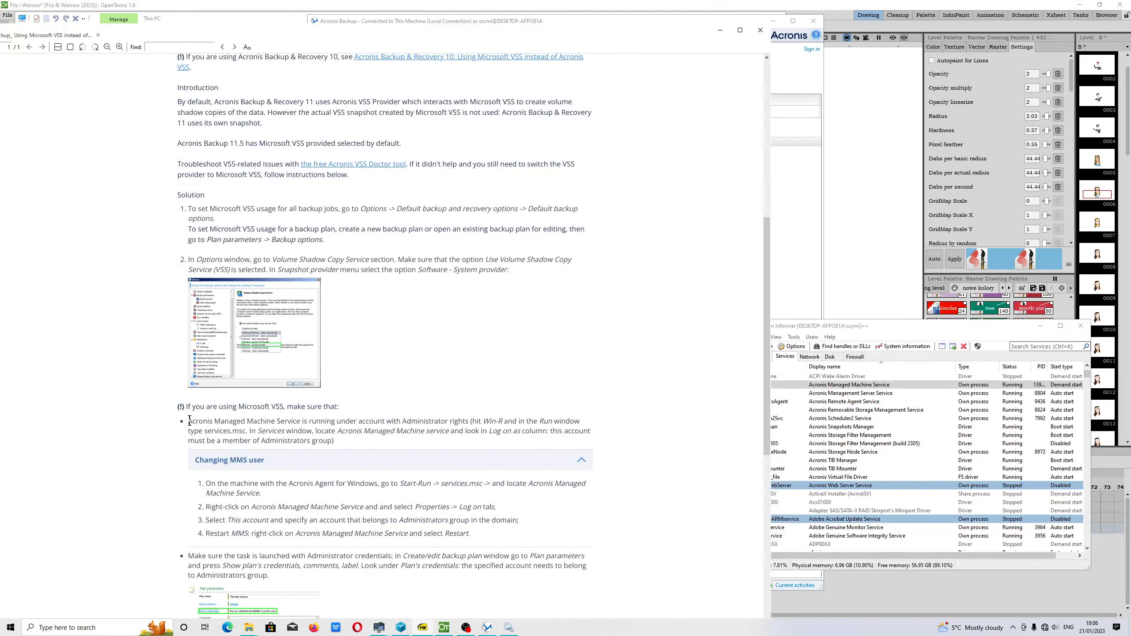
drag(189, 421, 459, 422)
click(494, 424)
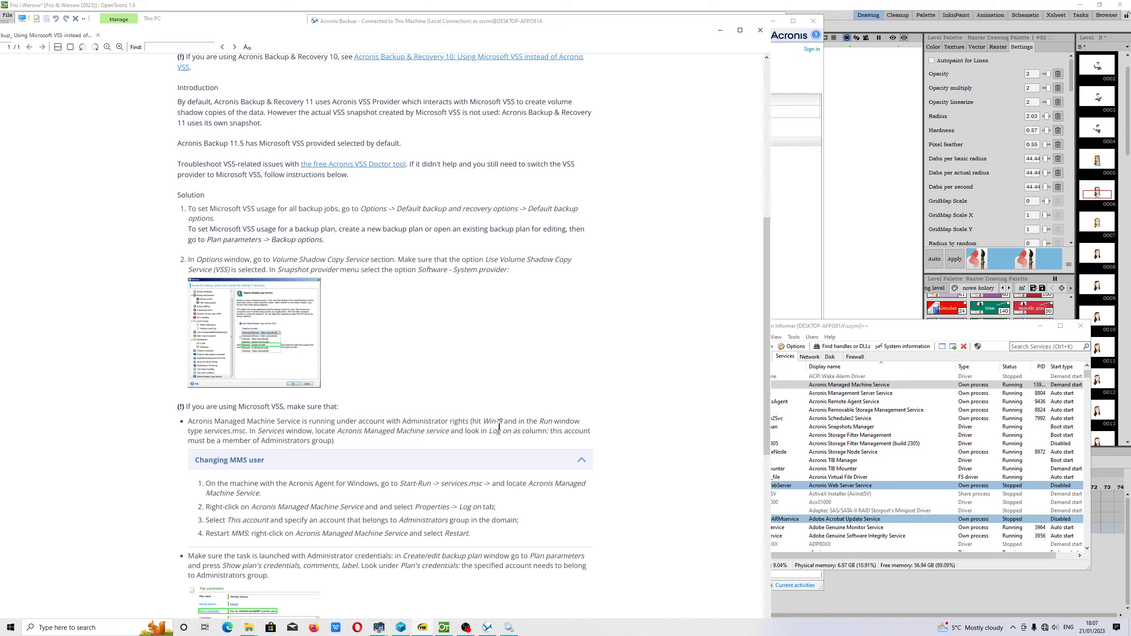
Close the Acronis Managed Machine Service's properties and the Services console
click(509, 627)
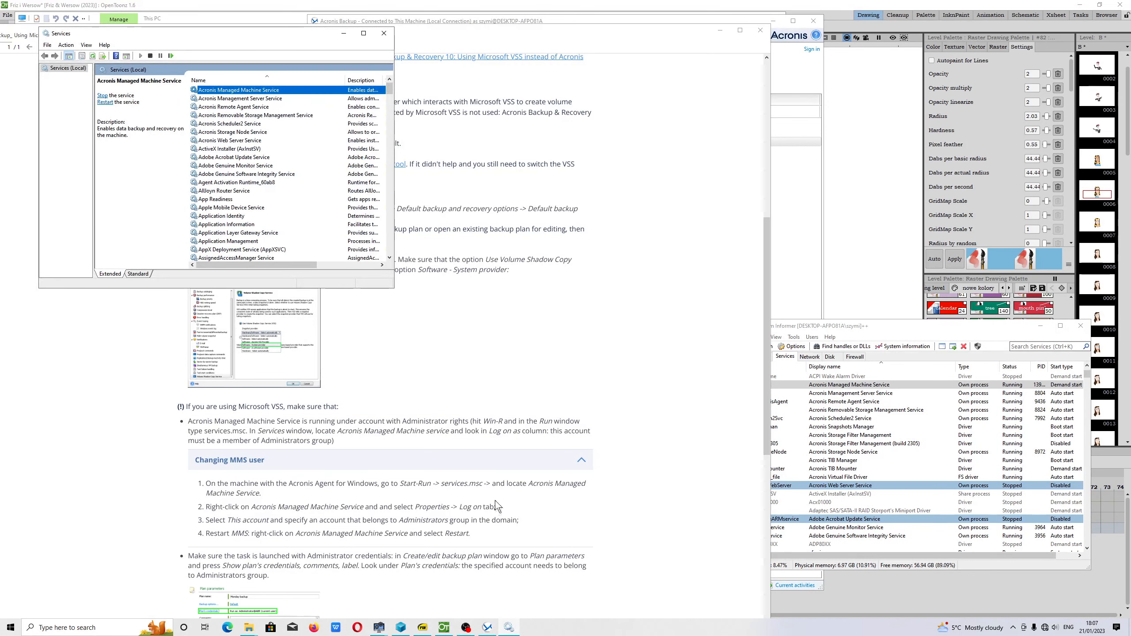
click(384, 34)
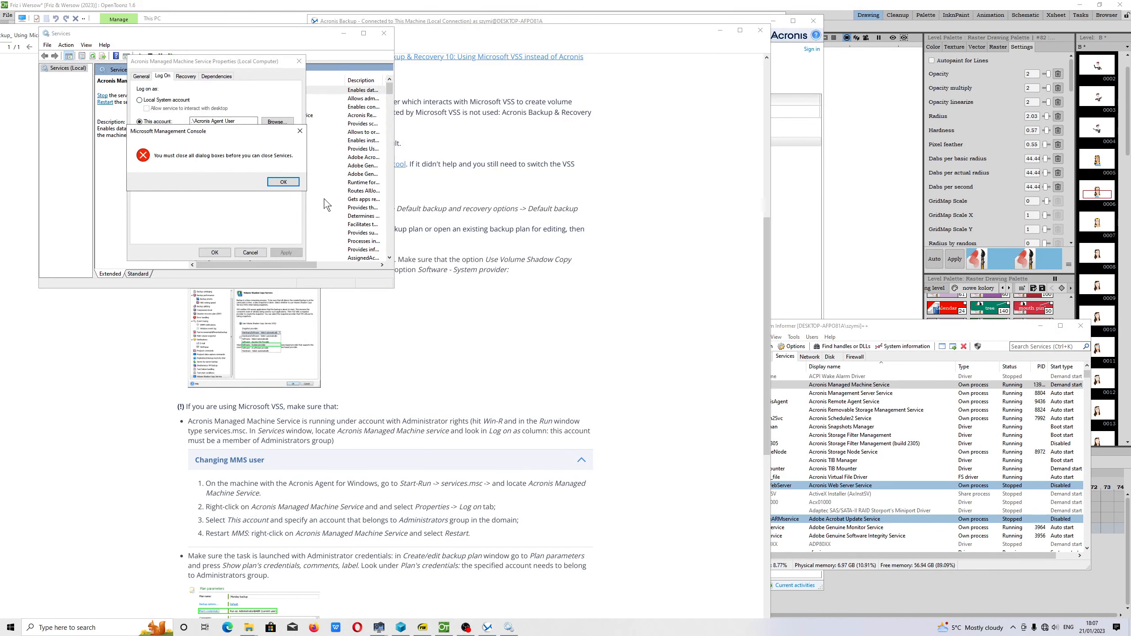
click(279, 182)
click(299, 61)
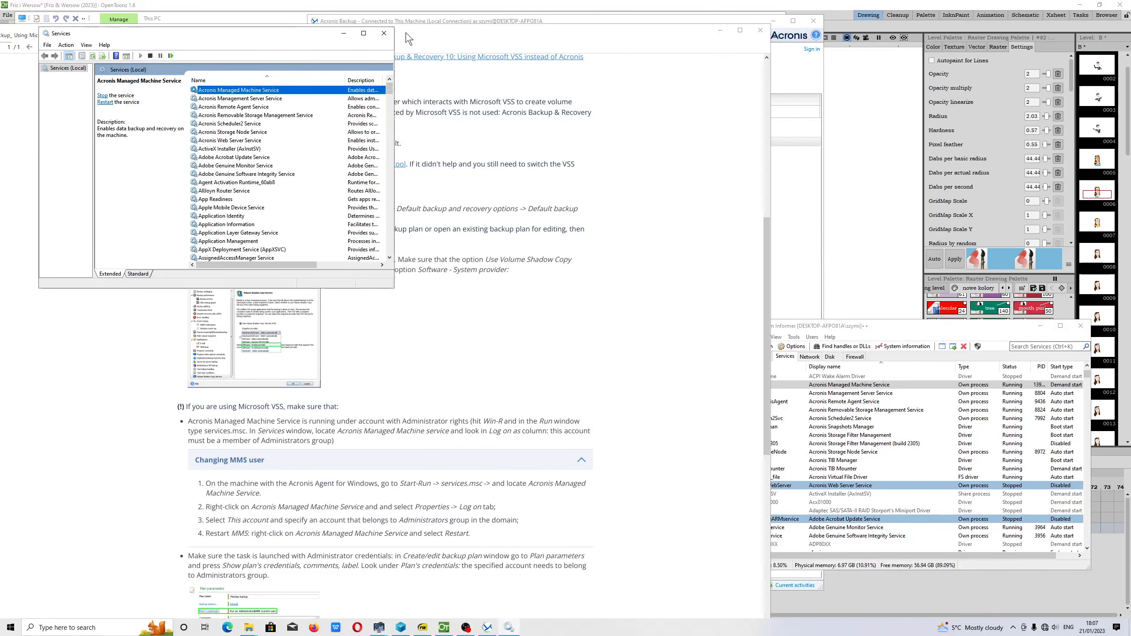
click(384, 33)
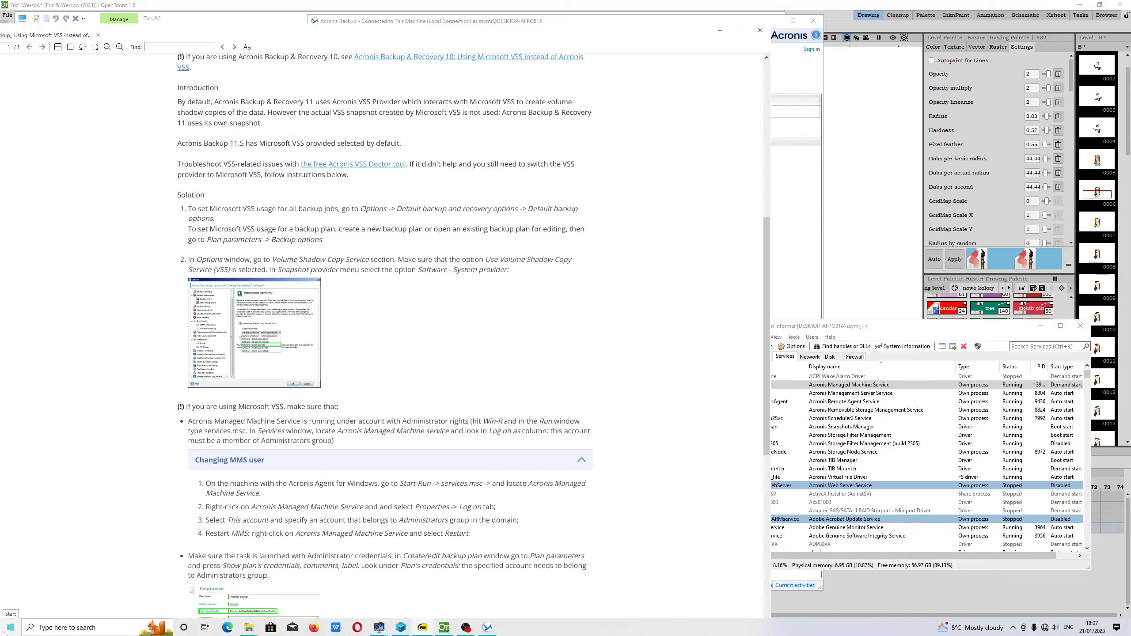
Launch the Services console through the Run command and select the Acronis Managed Machine Service
key(super+r)
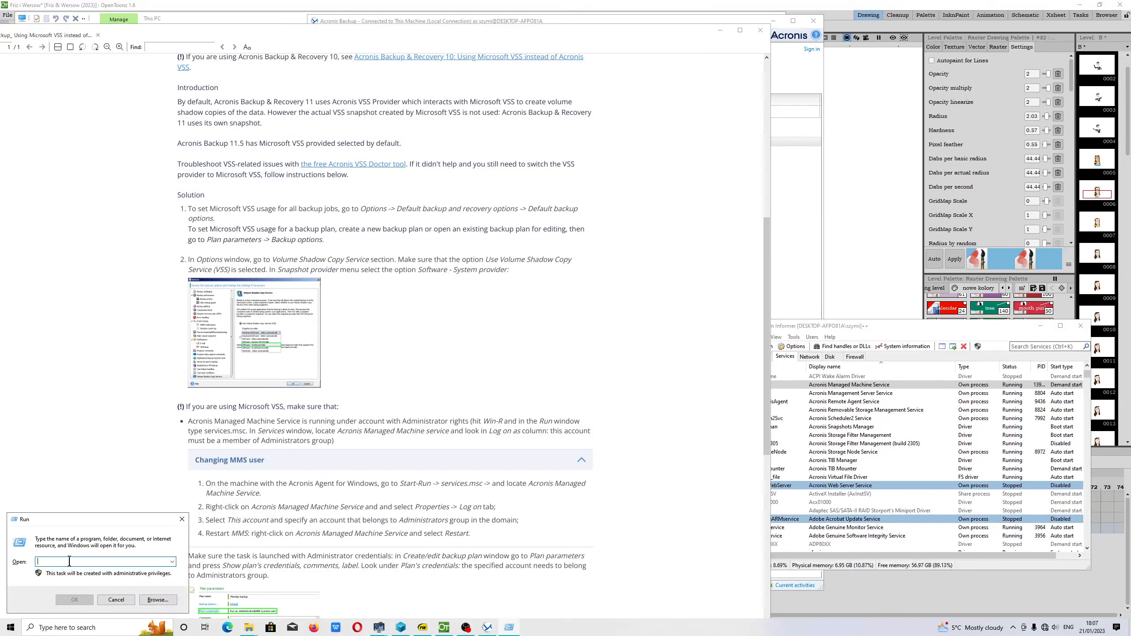
text(service)
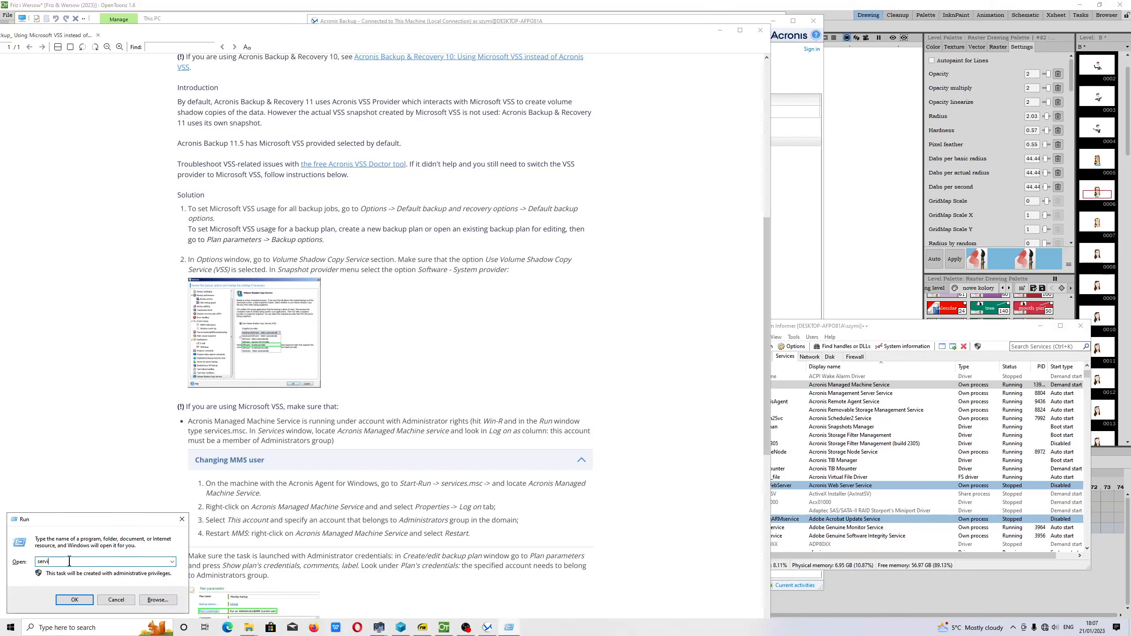
click(75, 601)
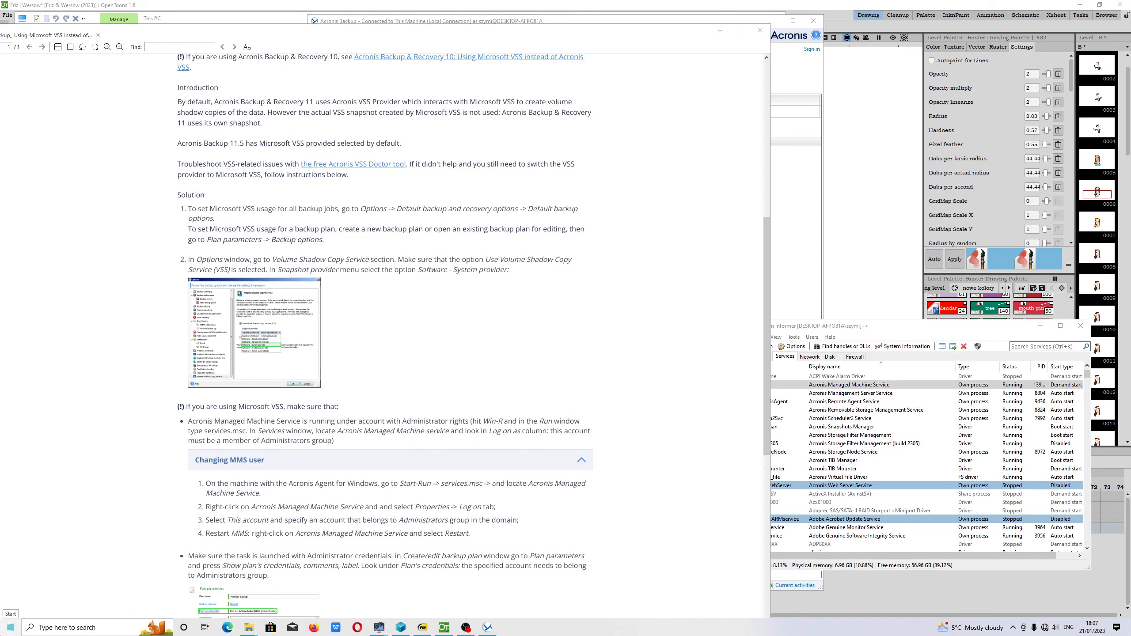
key(super+r)
text(ser)
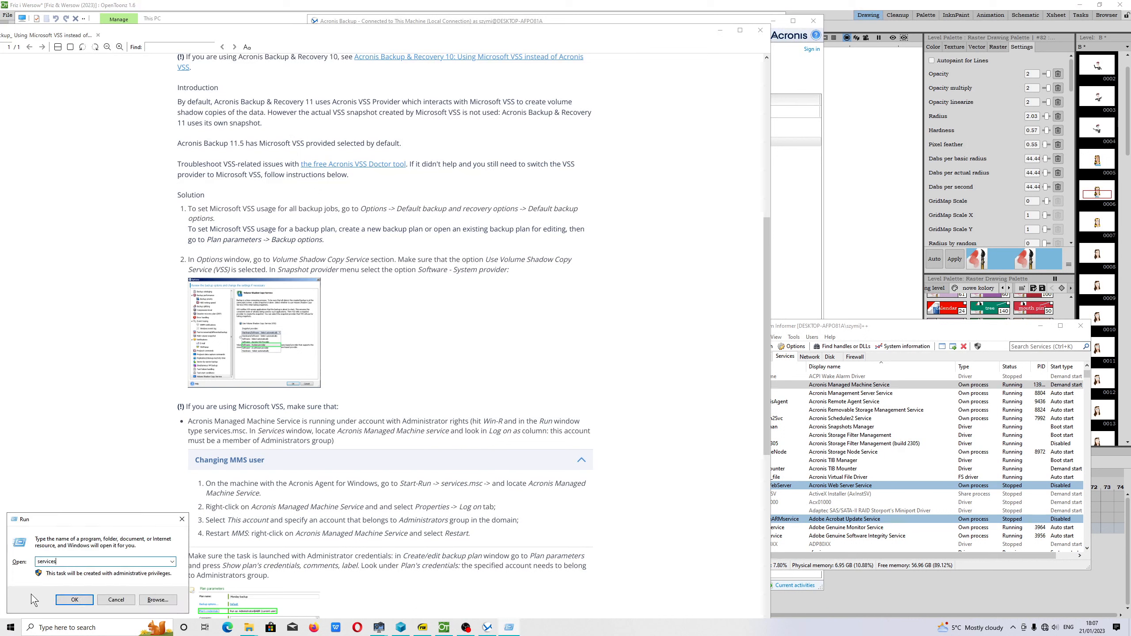
click(74, 596)
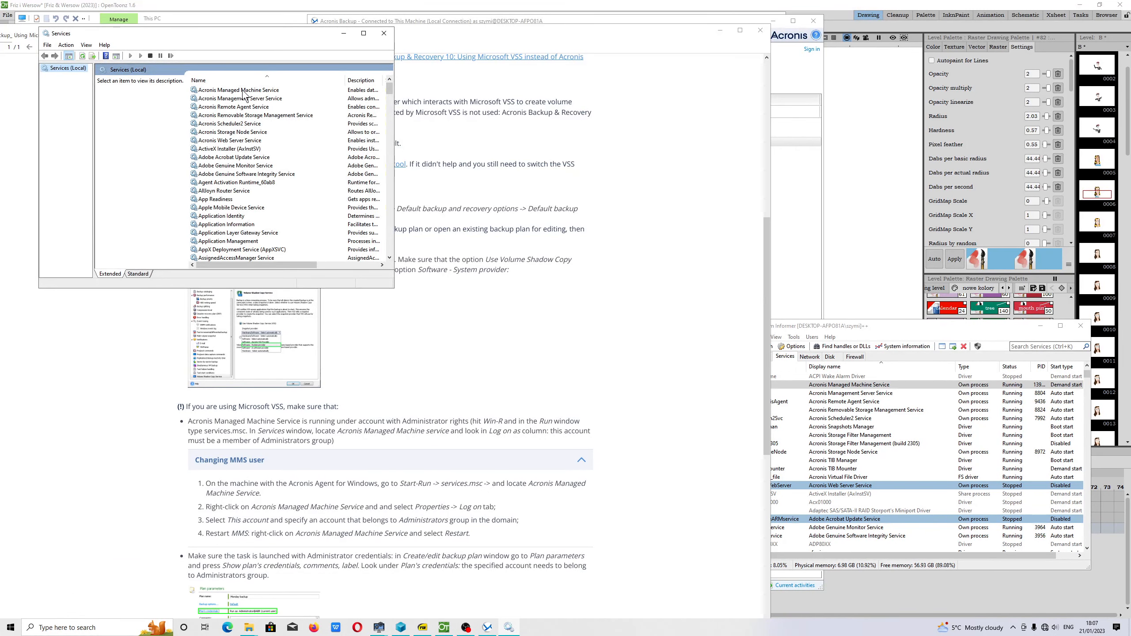
right_click(245, 92)
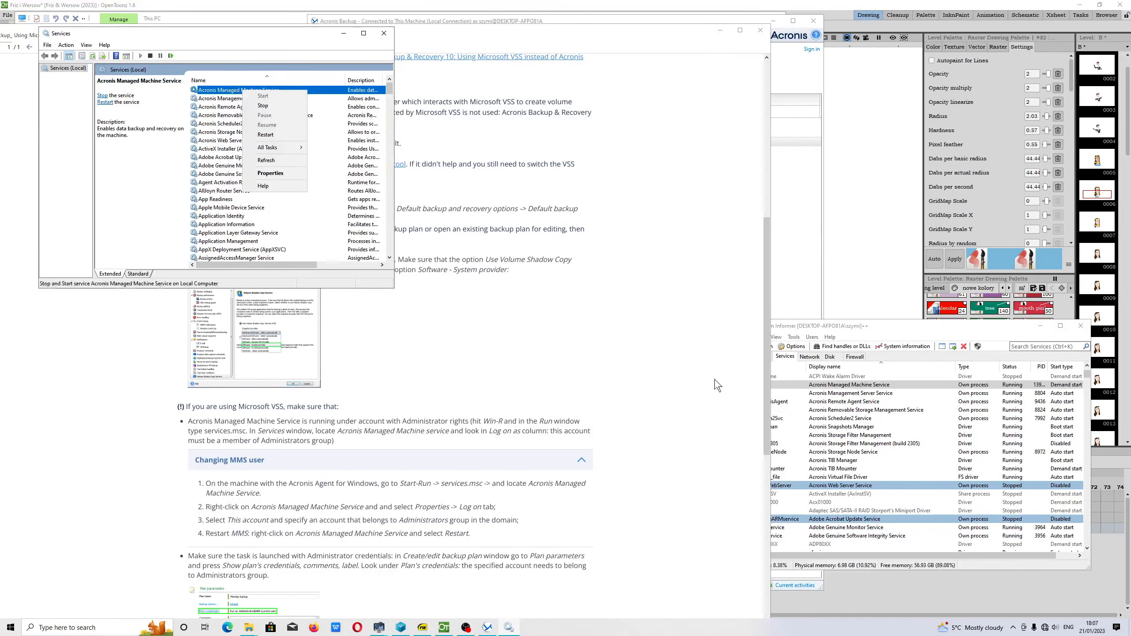
Switch to Acronis Backup, view the System provider snapshot plan's editable parameters, and return to the backup plans list without saving
click(489, 626)
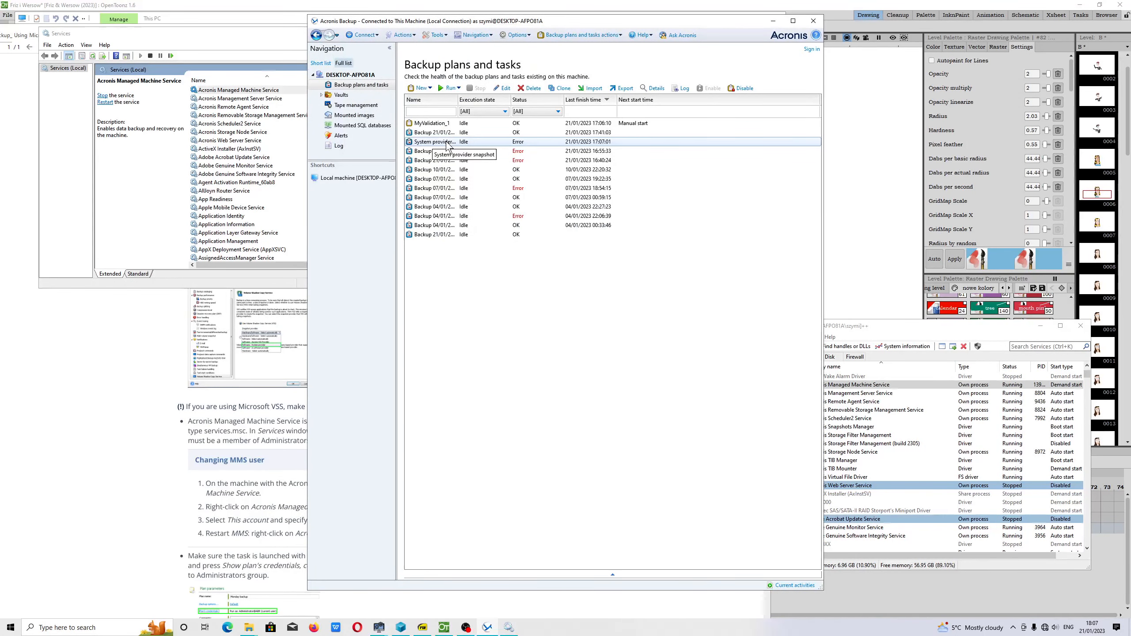
right_click(447, 145)
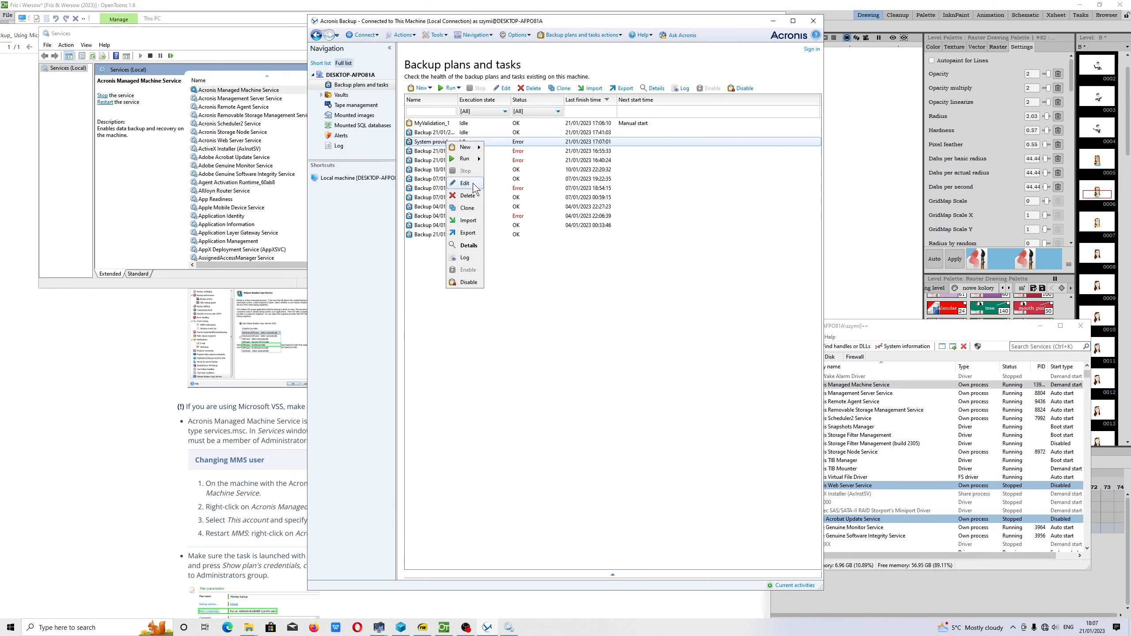
click(473, 185)
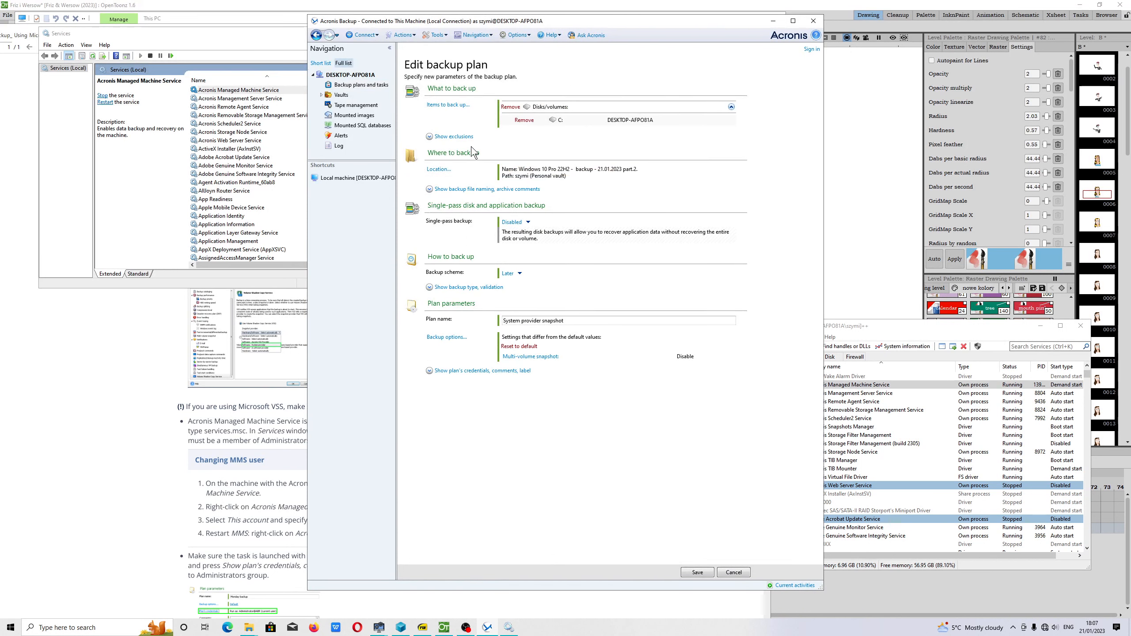
click(361, 85)
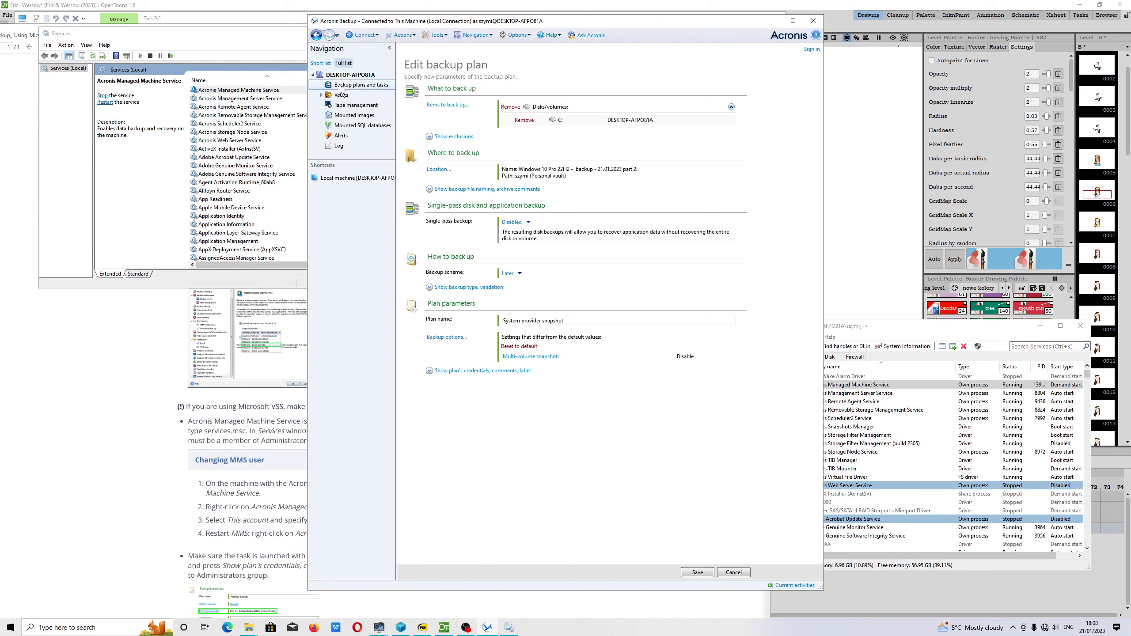
Examine the System provider snapshot plan's error details, highlighting the failing module name, and close Acronis Backup
click(436, 143)
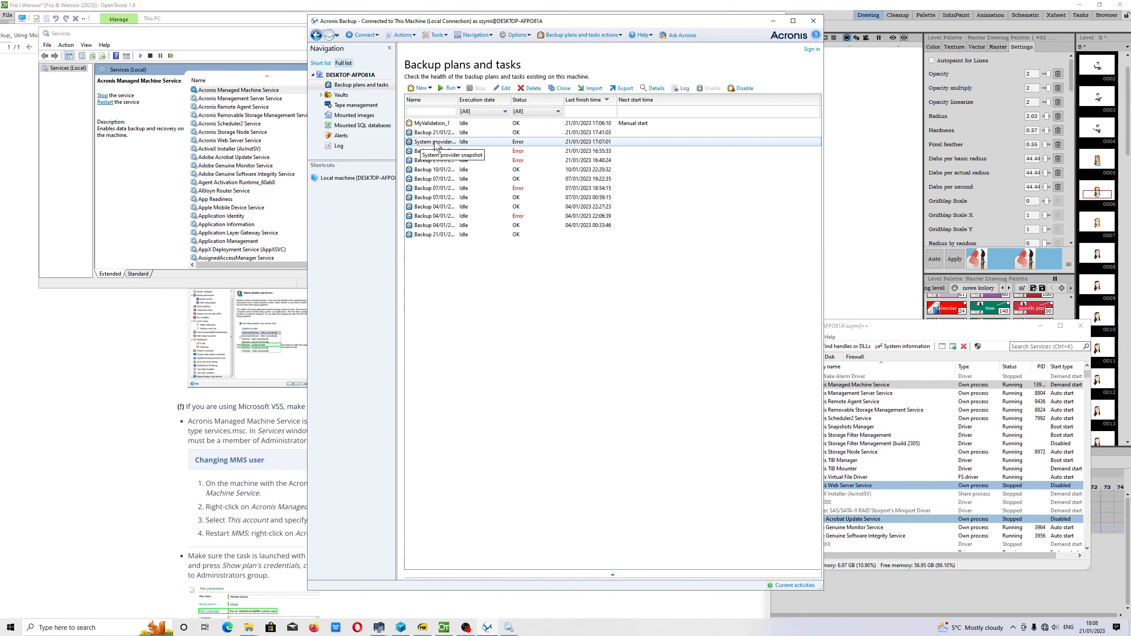
double_click(435, 142)
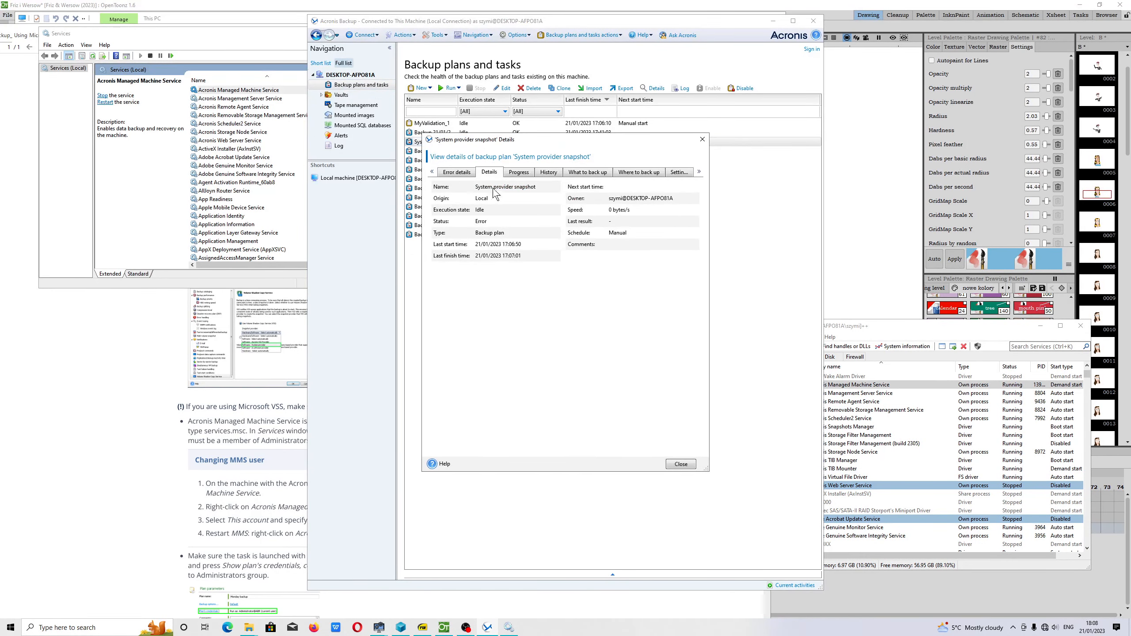
click(457, 173)
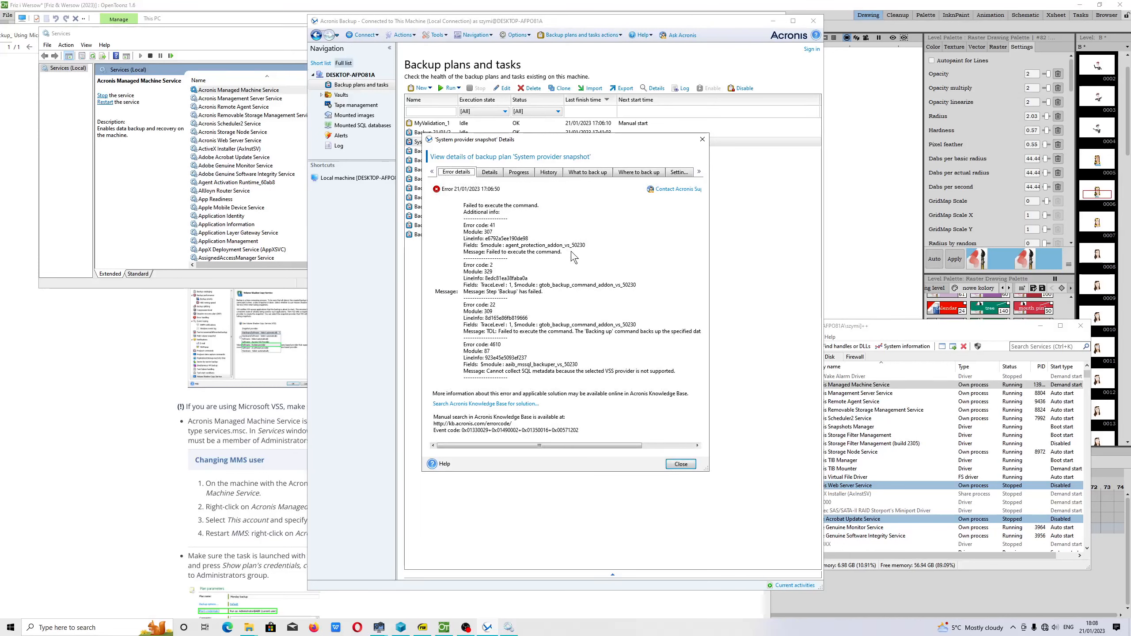
drag(586, 246, 523, 246)
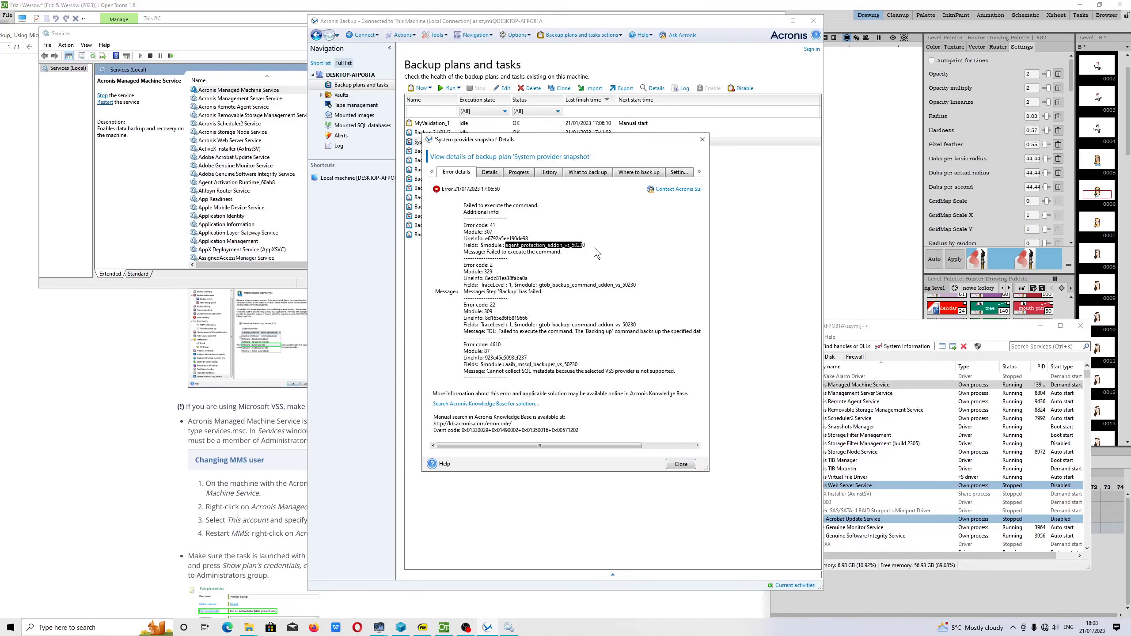
click(578, 259)
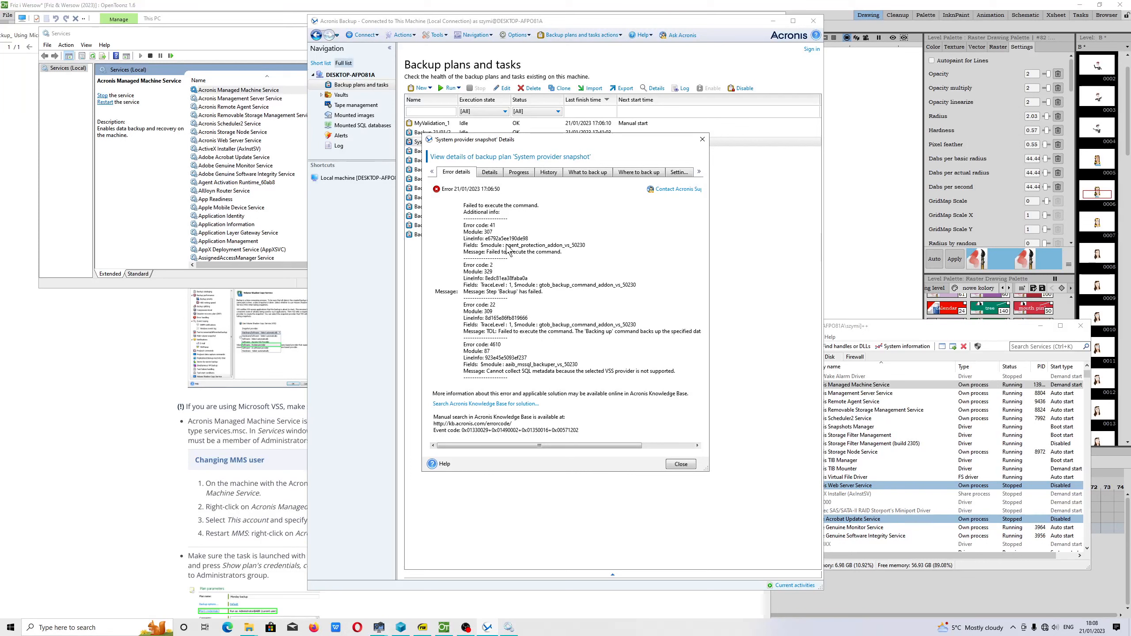
drag(504, 245, 586, 247)
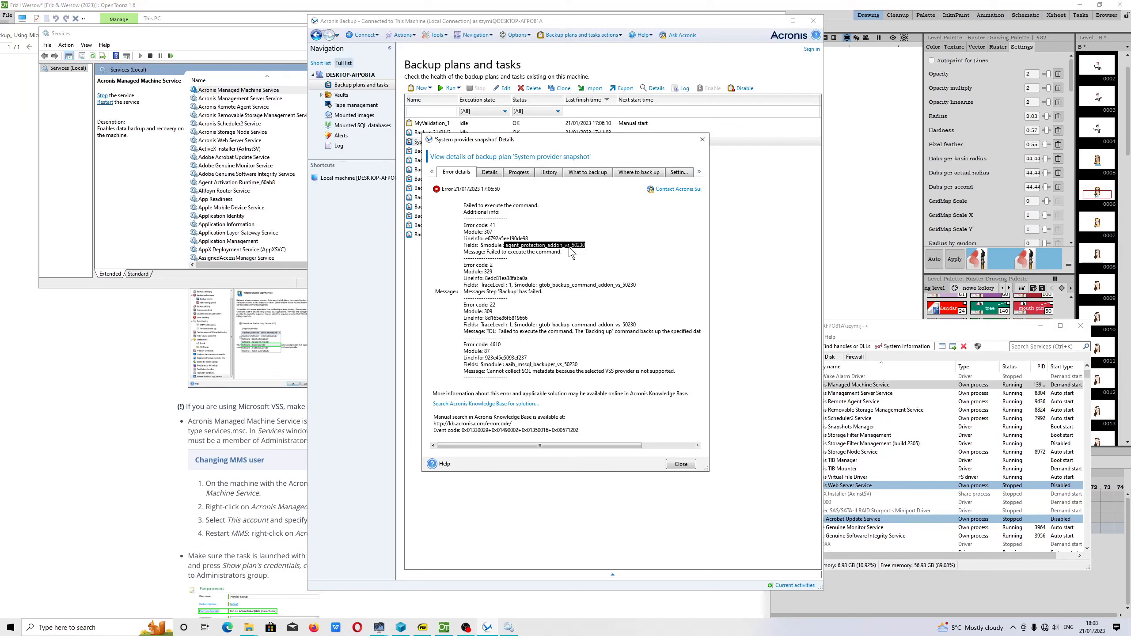
click(680, 465)
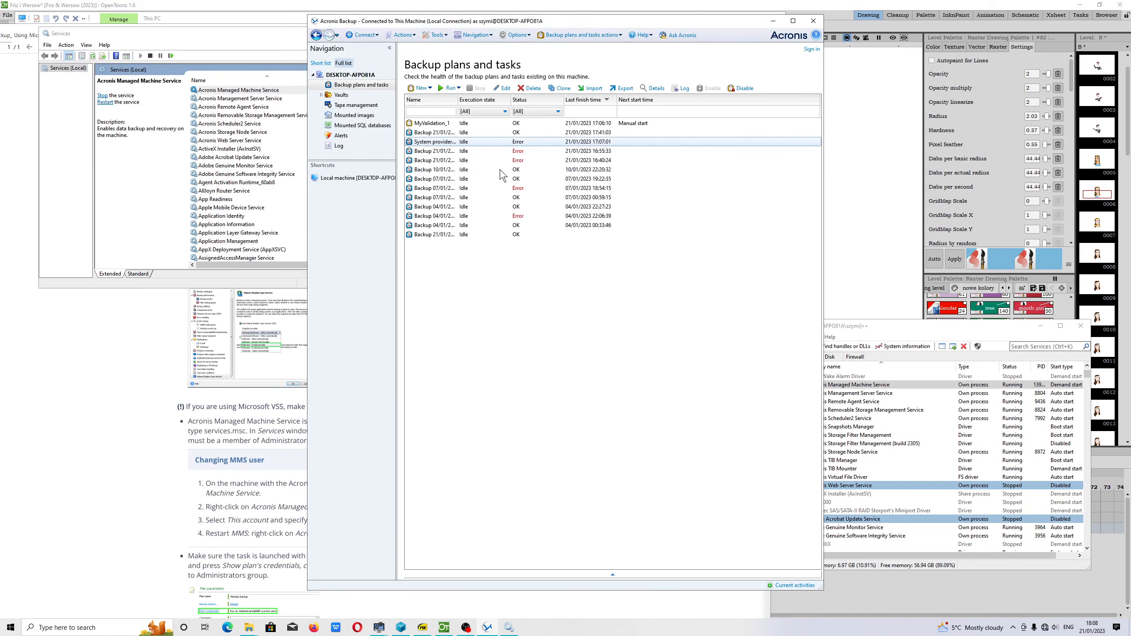
click(813, 20)
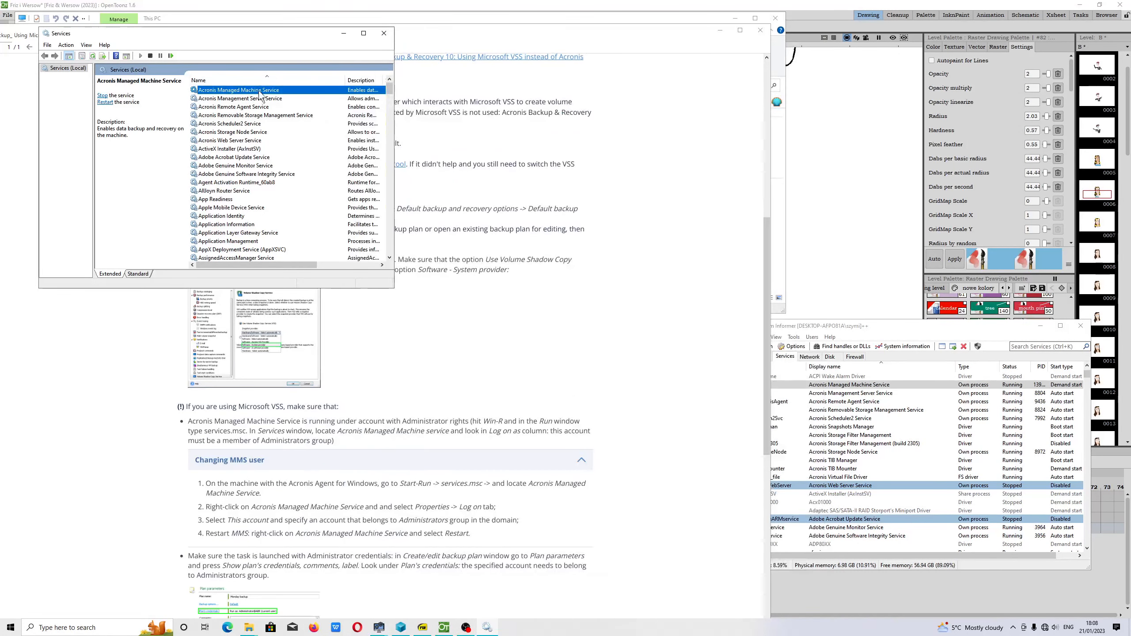
Set the Acronis Managed Machine Service to log on as the Local System account and apply the change
right_click(254, 91)
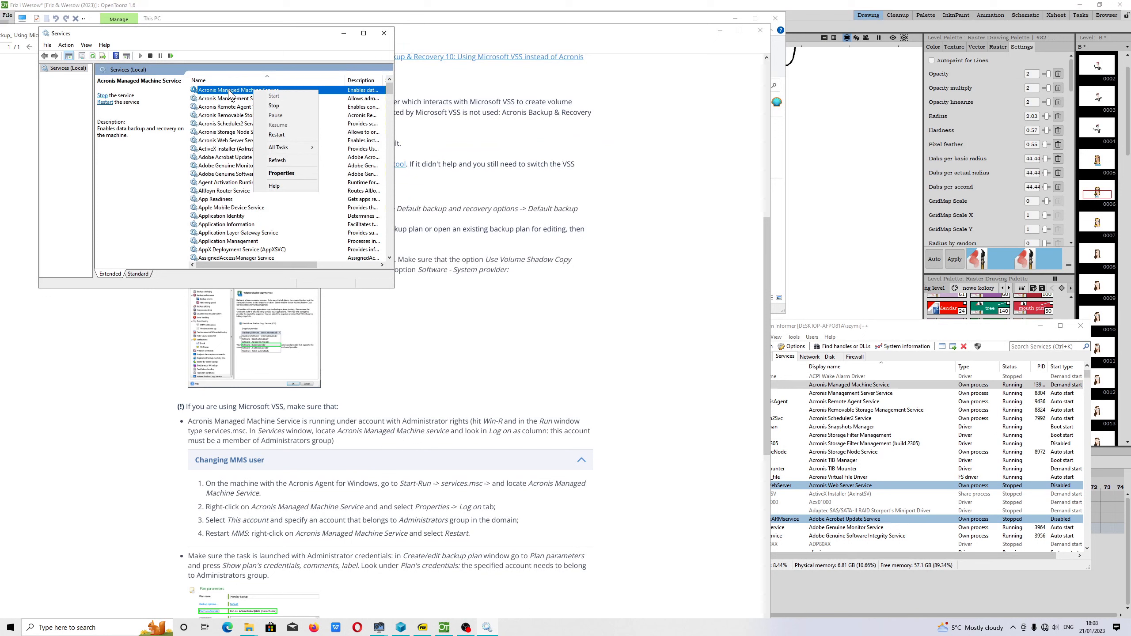
right_click(241, 90)
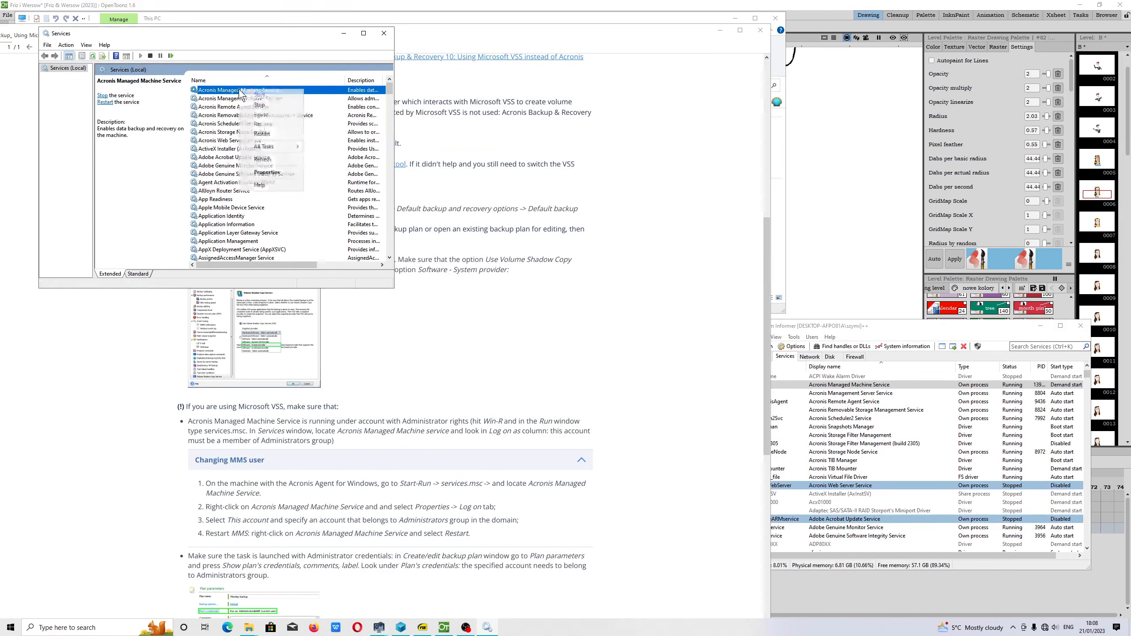
click(267, 170)
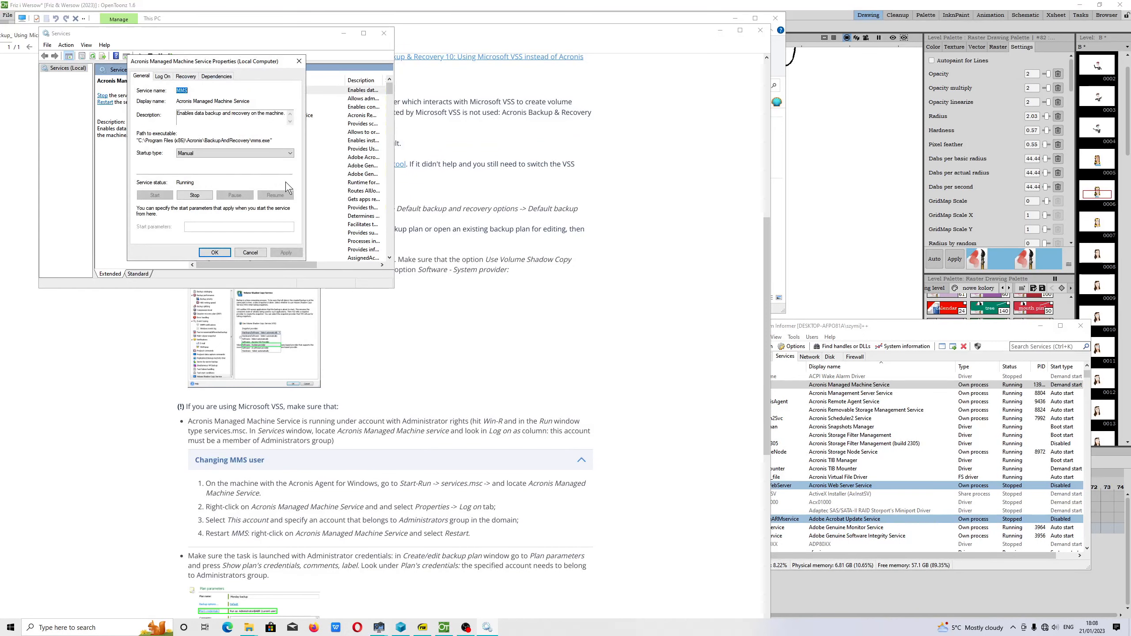
click(163, 77)
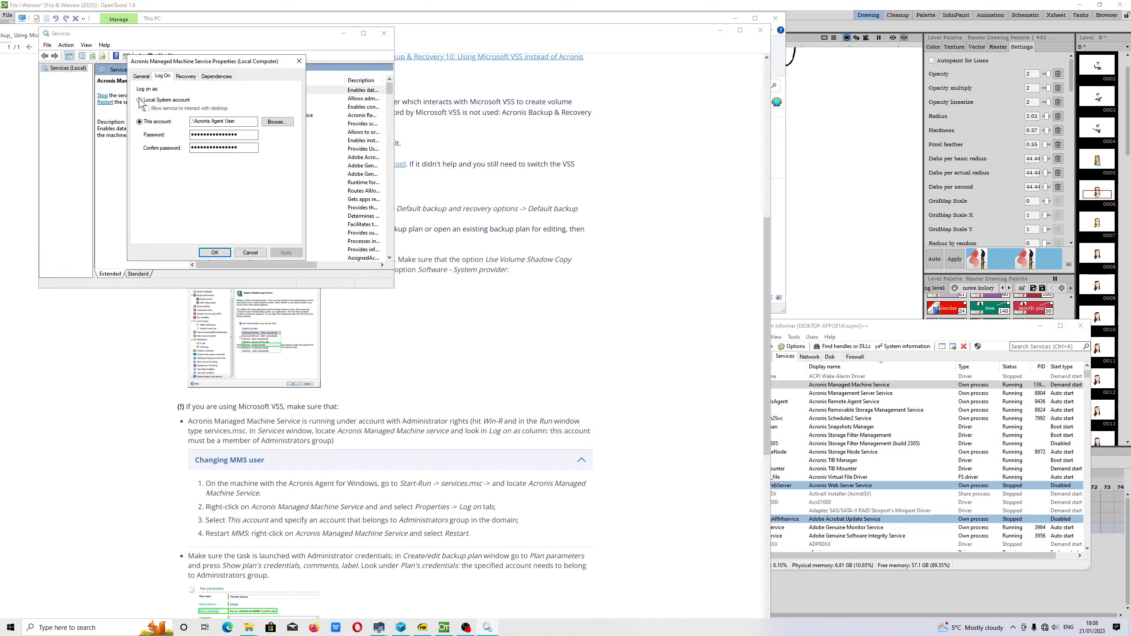
click(139, 100)
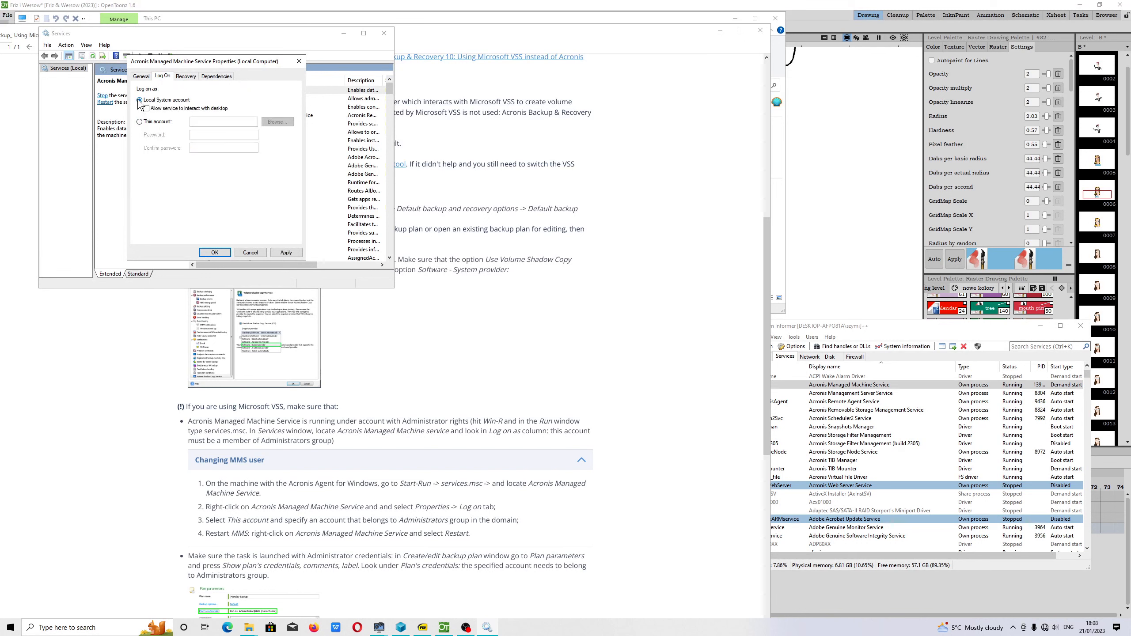
click(286, 253)
click(632, 348)
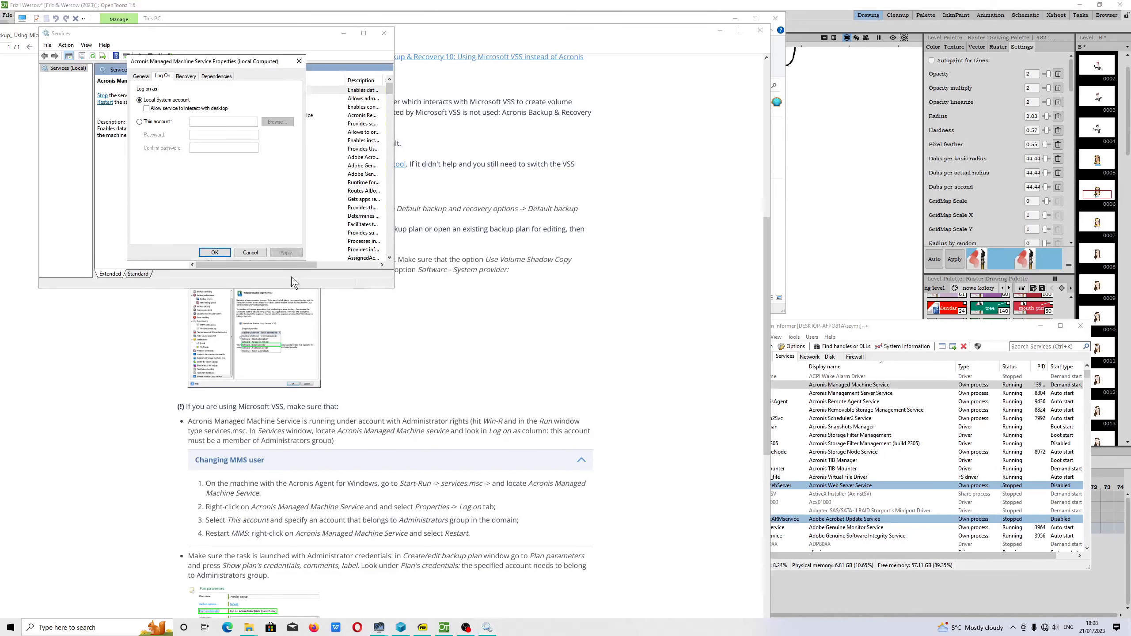
click(215, 253)
Restart the Acronis Managed Machine Service and close the Services console
right_click(262, 91)
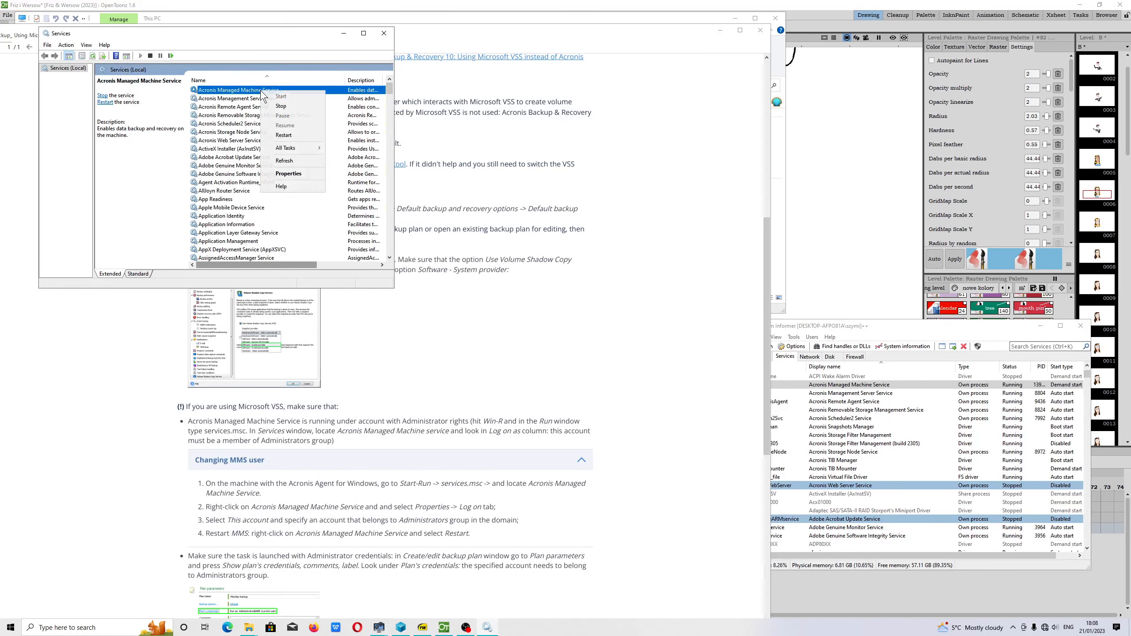
click(296, 135)
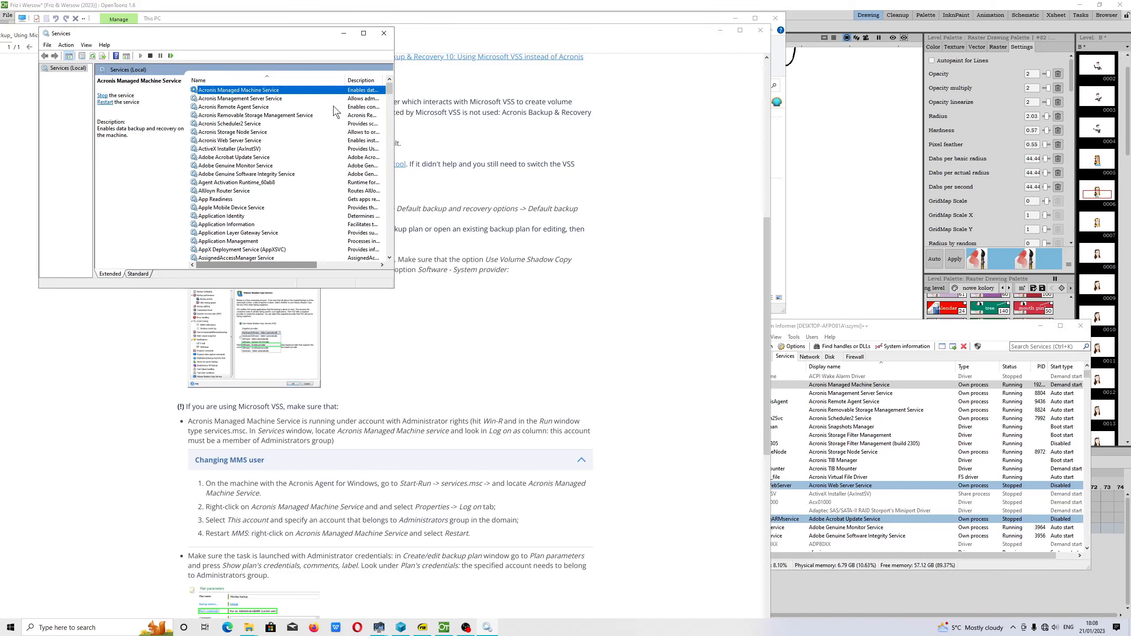
click(384, 33)
Switch to File Explorer's This PC window and open Local Disk (M:) to view its contents
mouse_move(247, 635)
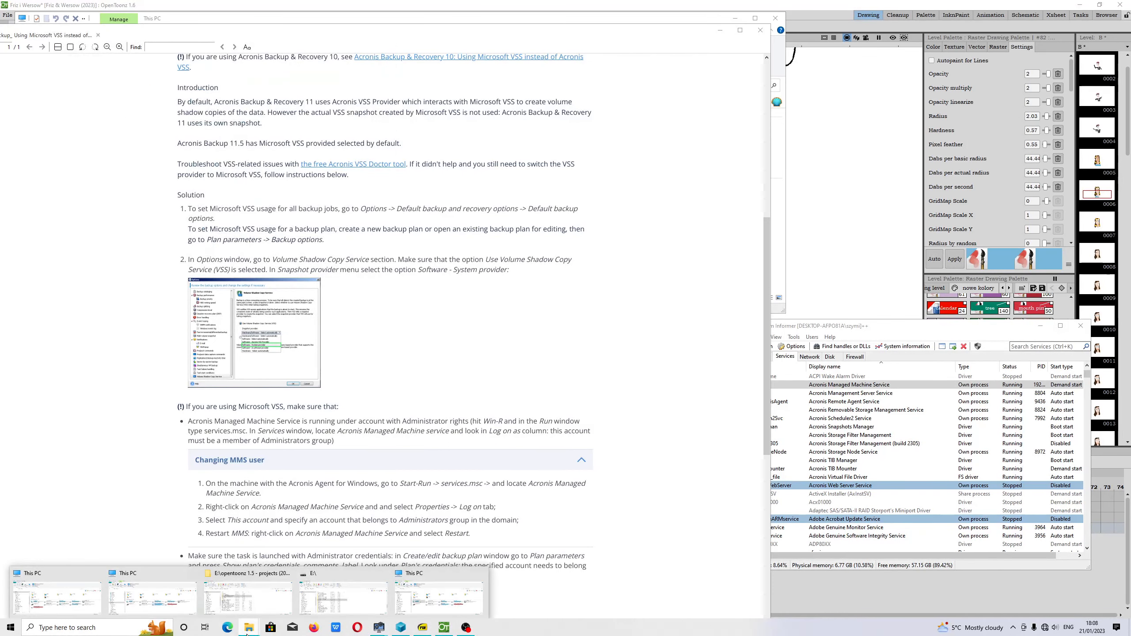
click(444, 589)
right_click(439, 214)
click(456, 224)
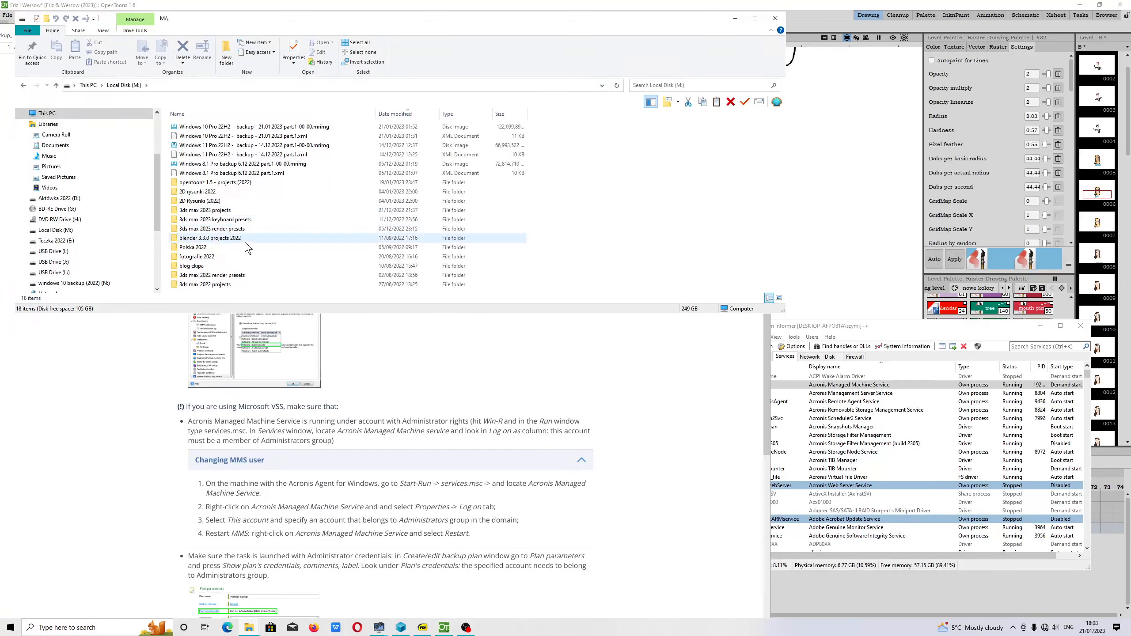
Check the properties of the Polska 2022 folder on Local Disk (M:)
right_click(195, 248)
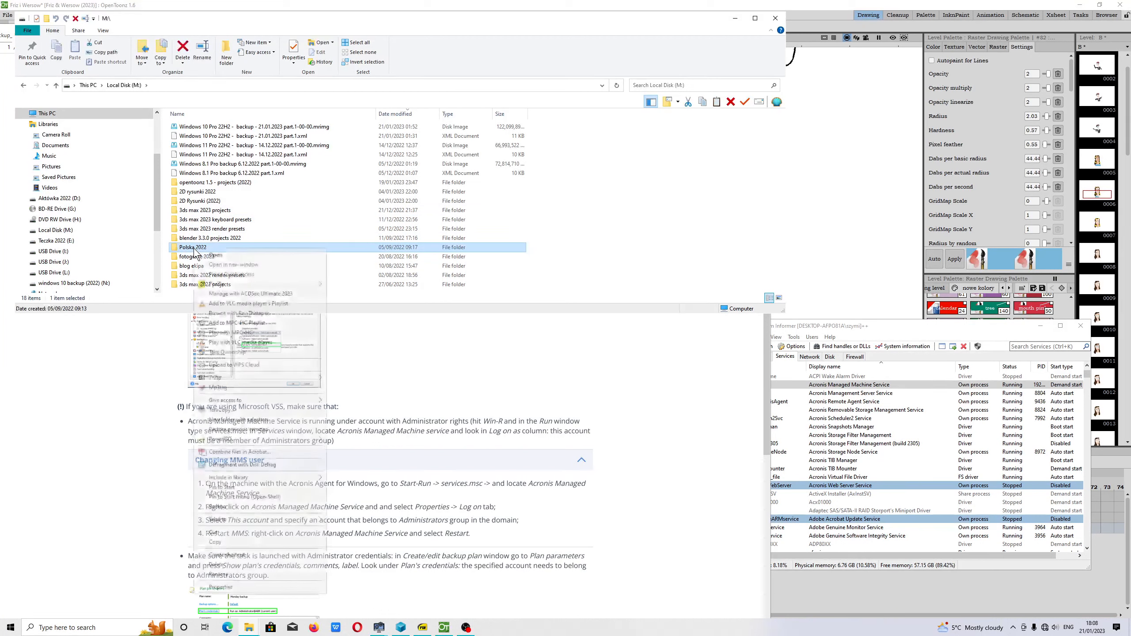
click(230, 587)
key(Escape)
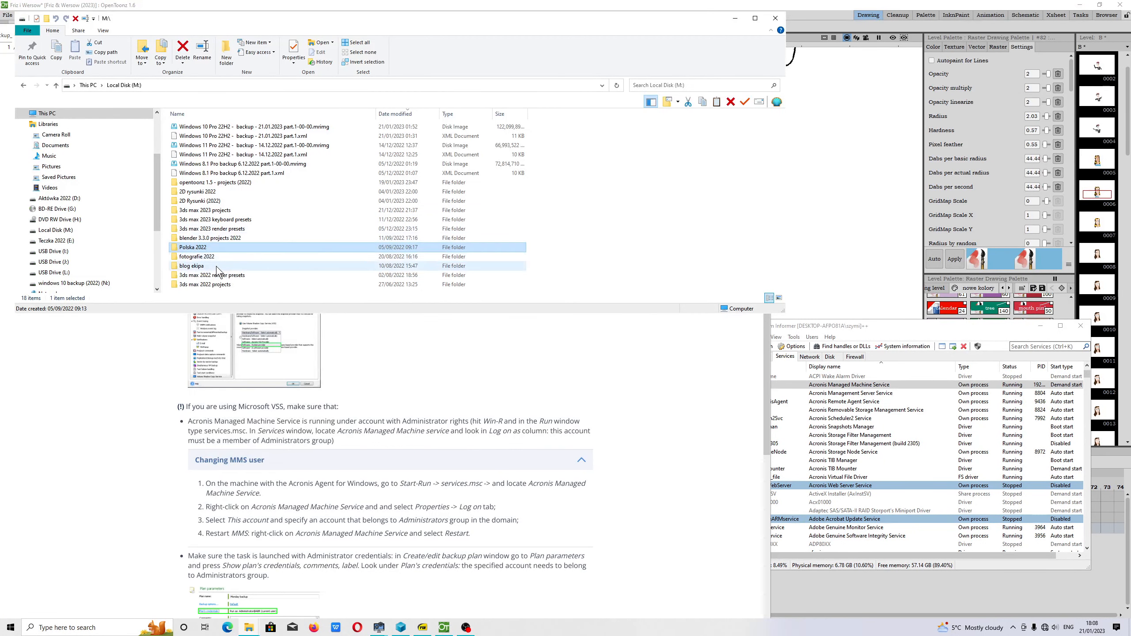
Open the fotografie 2022 folder and check the properties of its Cornwall,Prideaux woods - 19.08.2022 subfolder
double_click(210, 257)
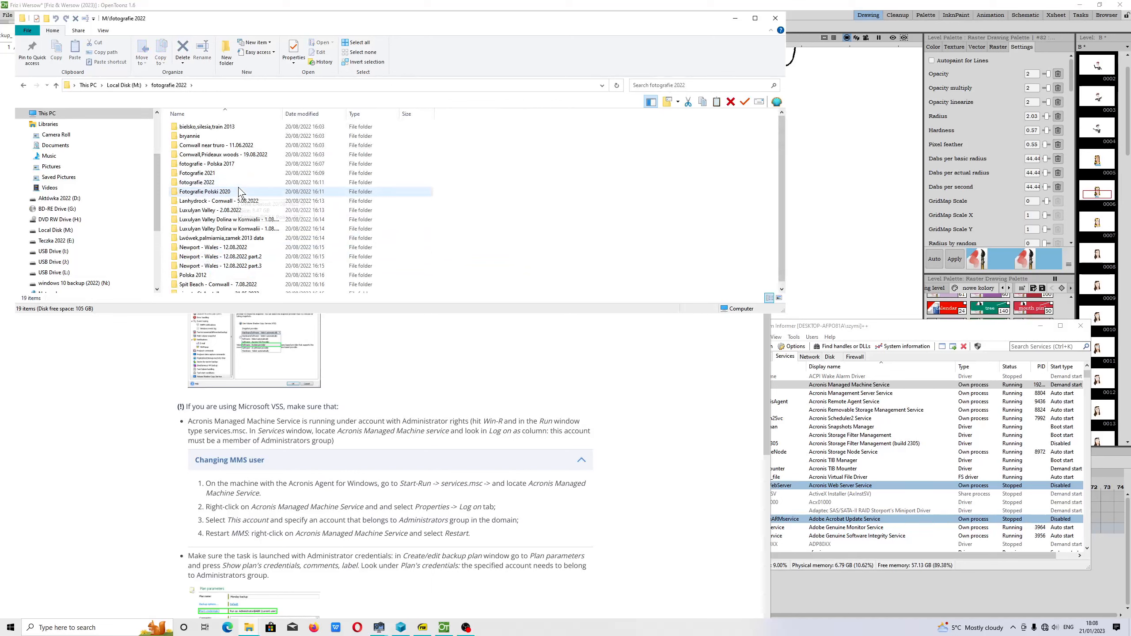
right_click(225, 127)
click(208, 148)
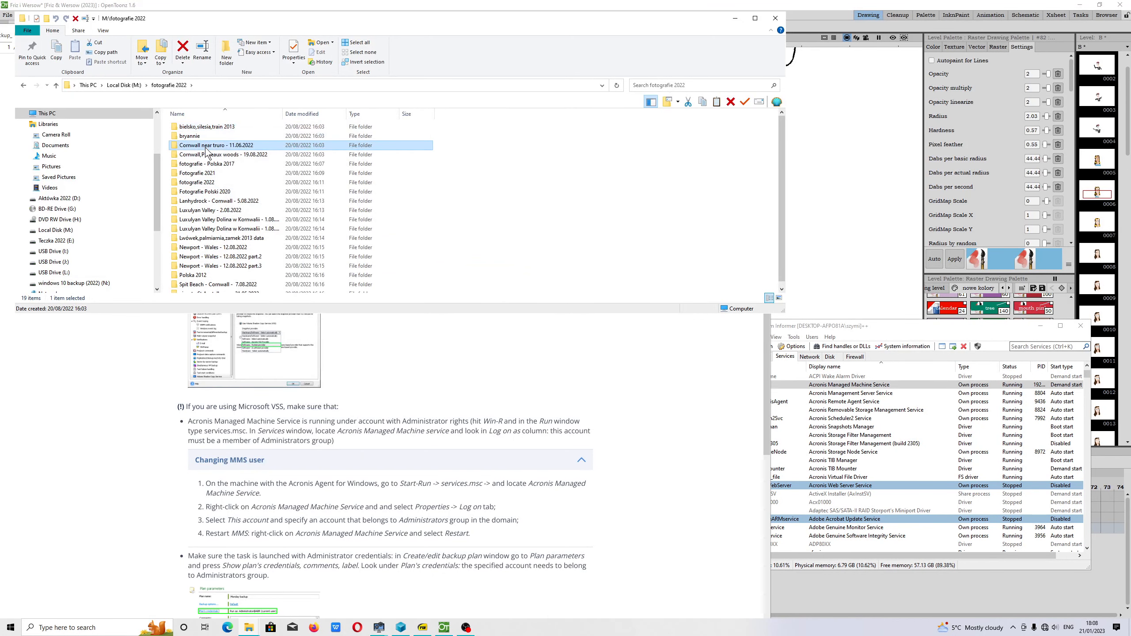
mouse_move(238, 154)
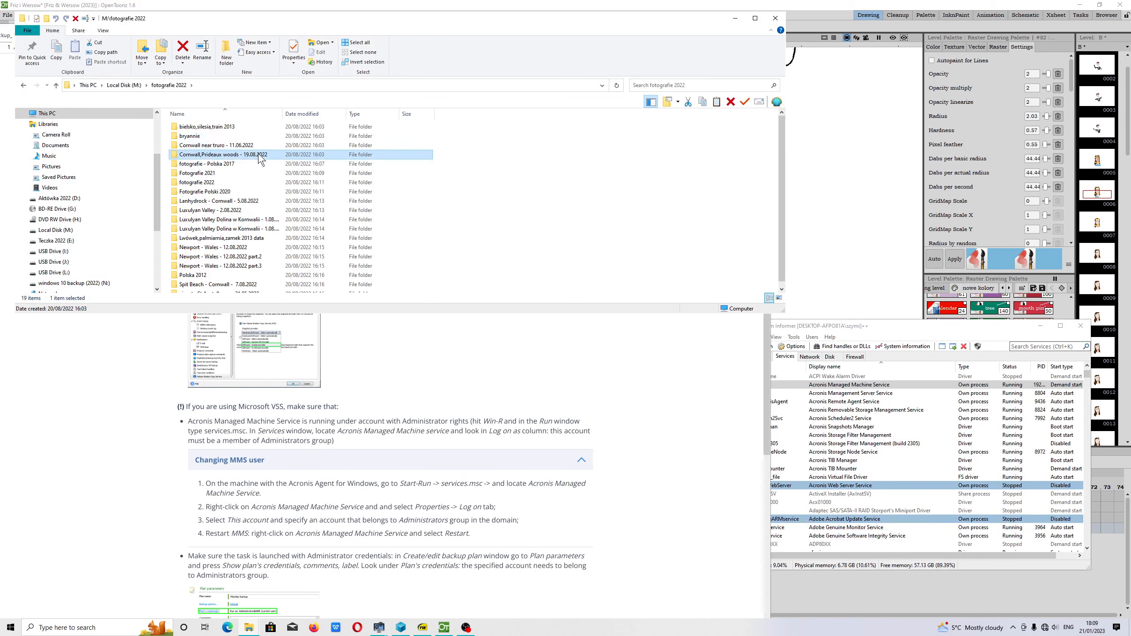
right_click(258, 154)
click(286, 492)
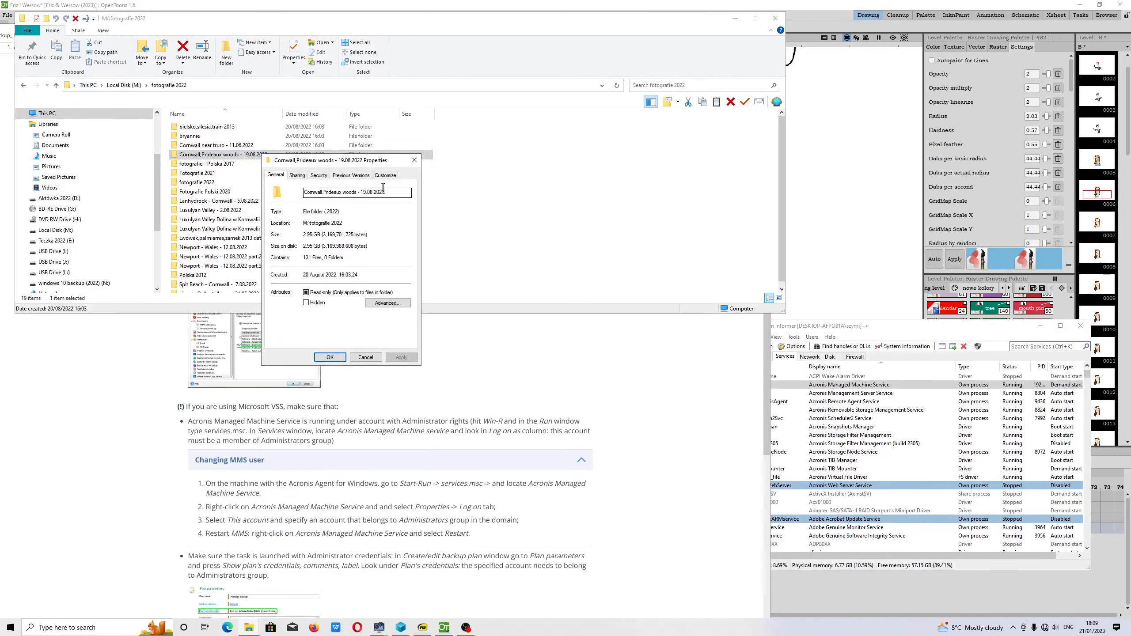
click(413, 165)
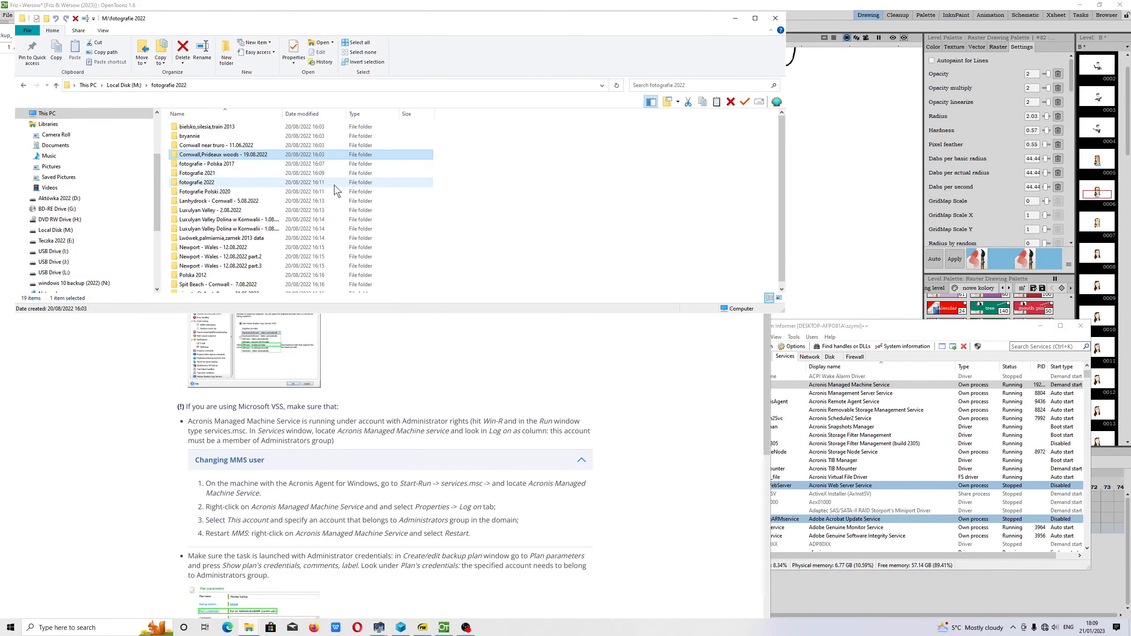
Delete the Cornwall,Prideaux woods - 19.08.2022 and Fotografie Polski 2020 folders from fotografie 2022, then return to This PC
right_click(222, 196)
click(249, 445)
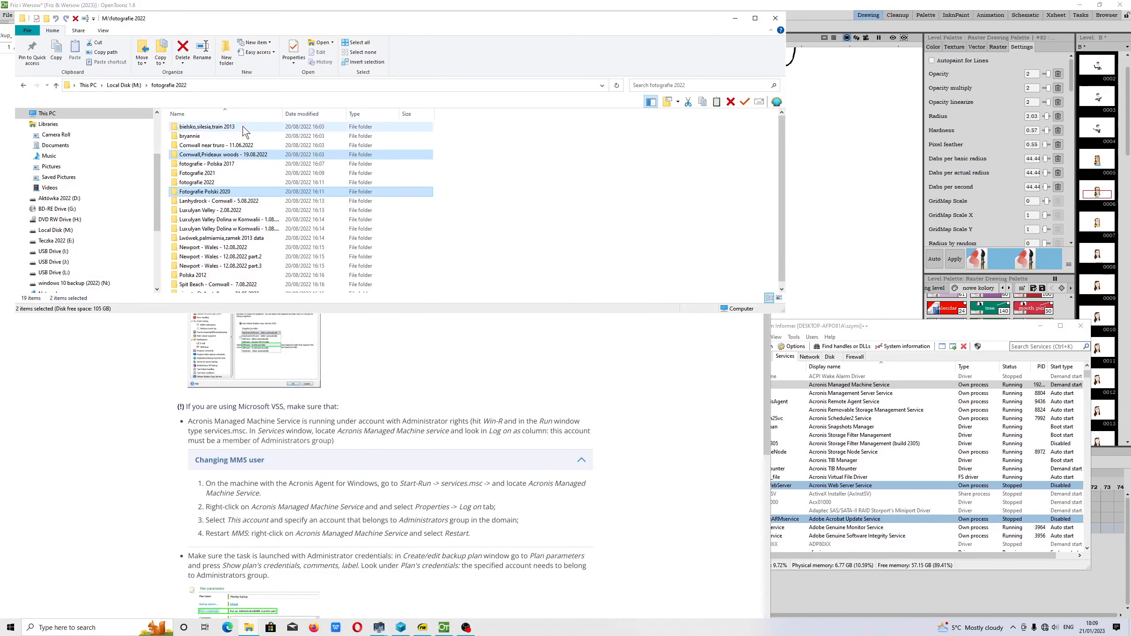
click(88, 85)
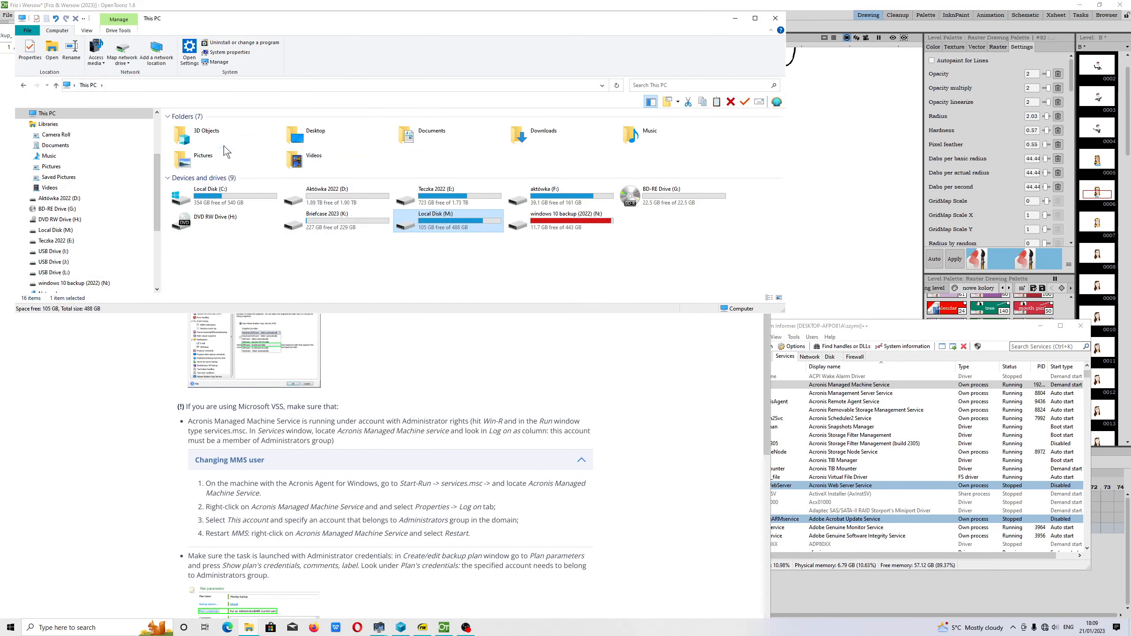
Permanently delete the two photo folders from the Recycle Bin and go back to This PC
click(74, 85)
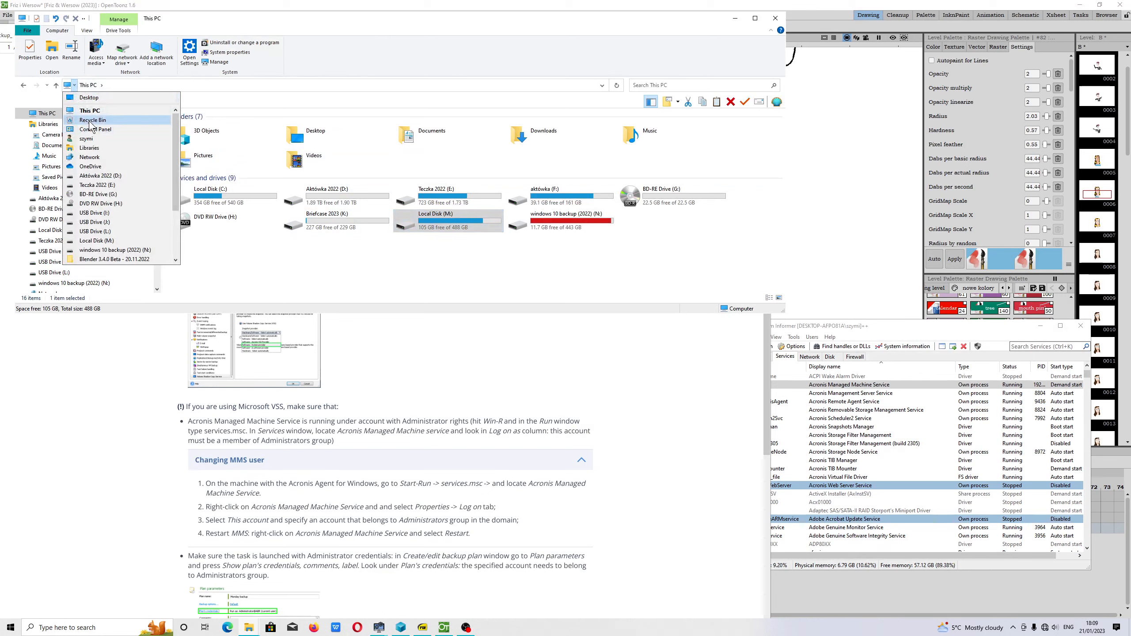
click(93, 120)
right_click(412, 217)
click(434, 307)
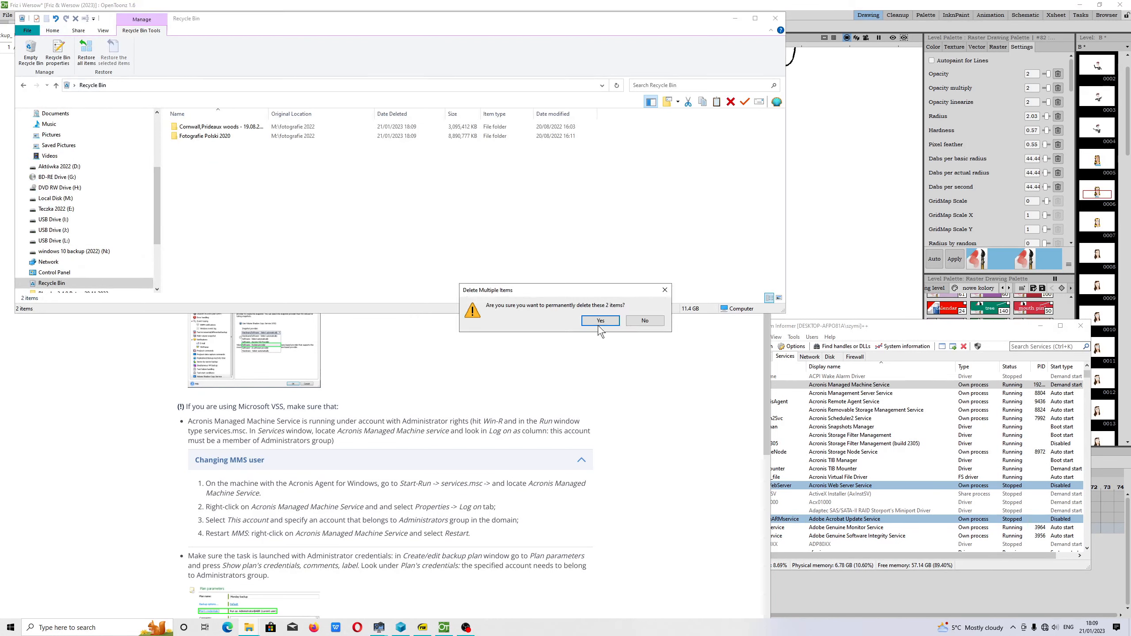
click(600, 320)
click(74, 85)
click(91, 127)
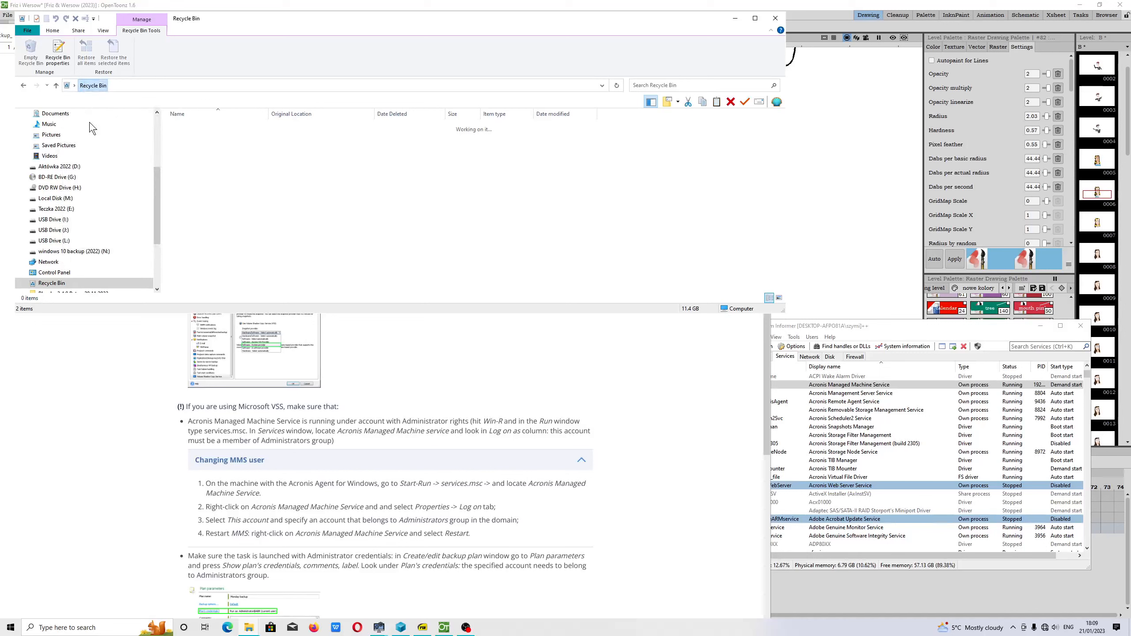
click(74, 85)
click(76, 108)
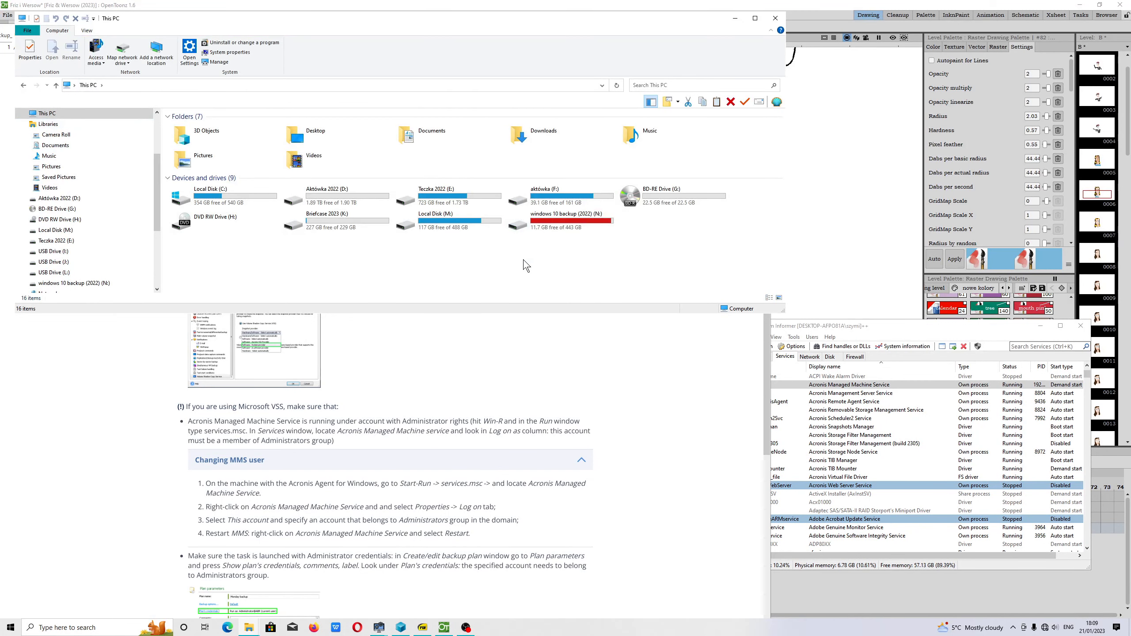
Rename the backup text document on the Desktop to Windows 10 Pro 22H2 - backup - 21.01.2023 part.3.txt
scroll(129, 247, down, 4)
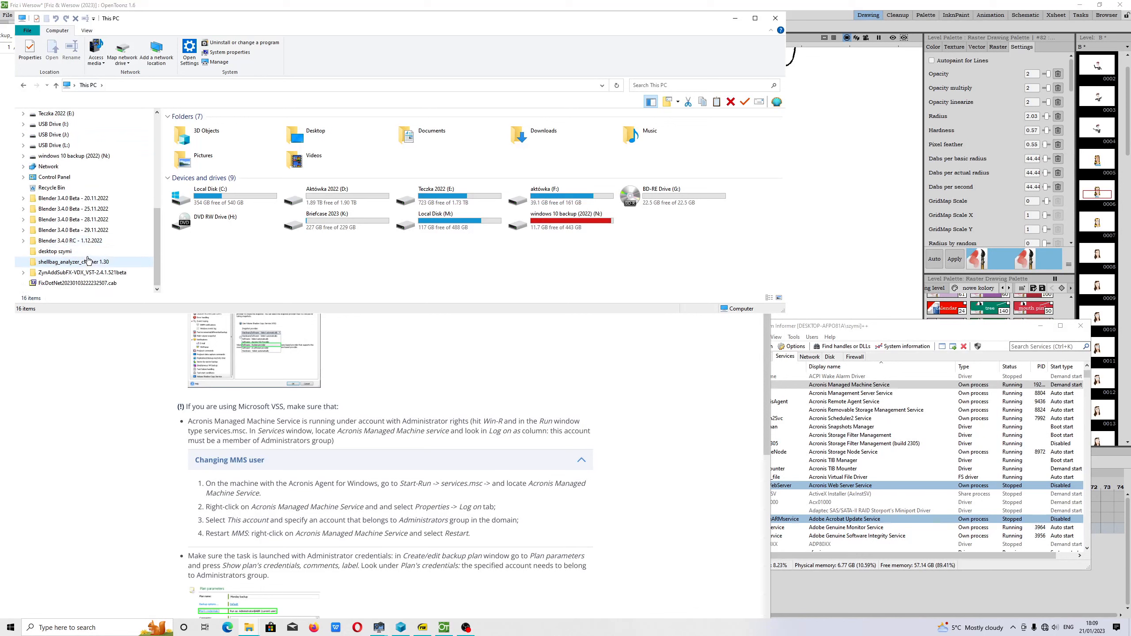
scroll(67, 250, up, 3)
scroll(56, 241, up, 2)
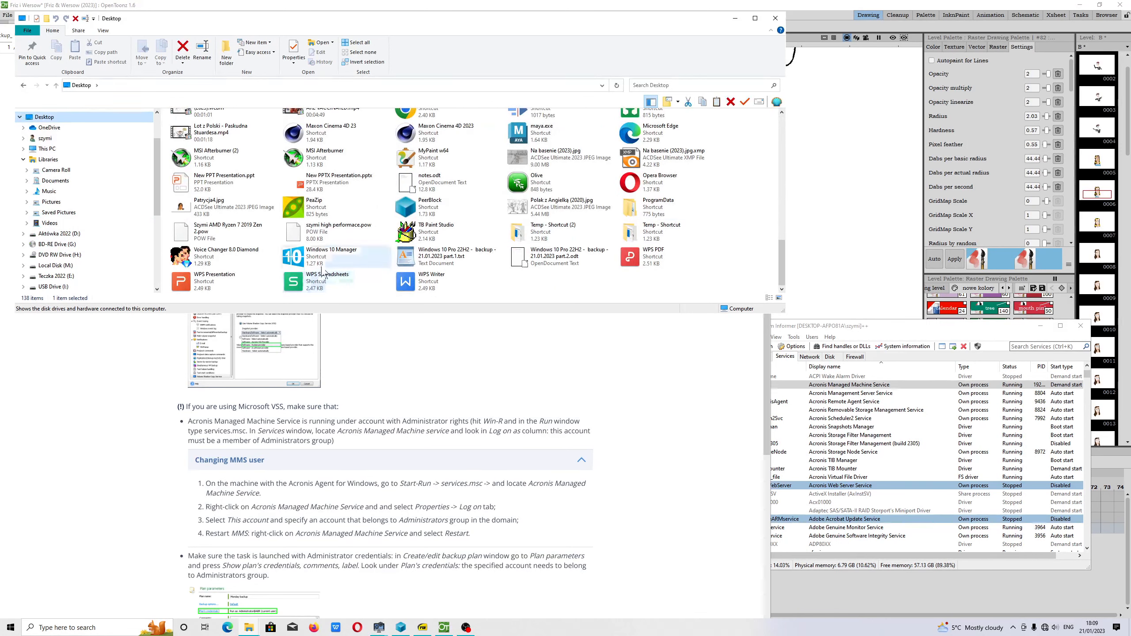
click(446, 251)
click(449, 250)
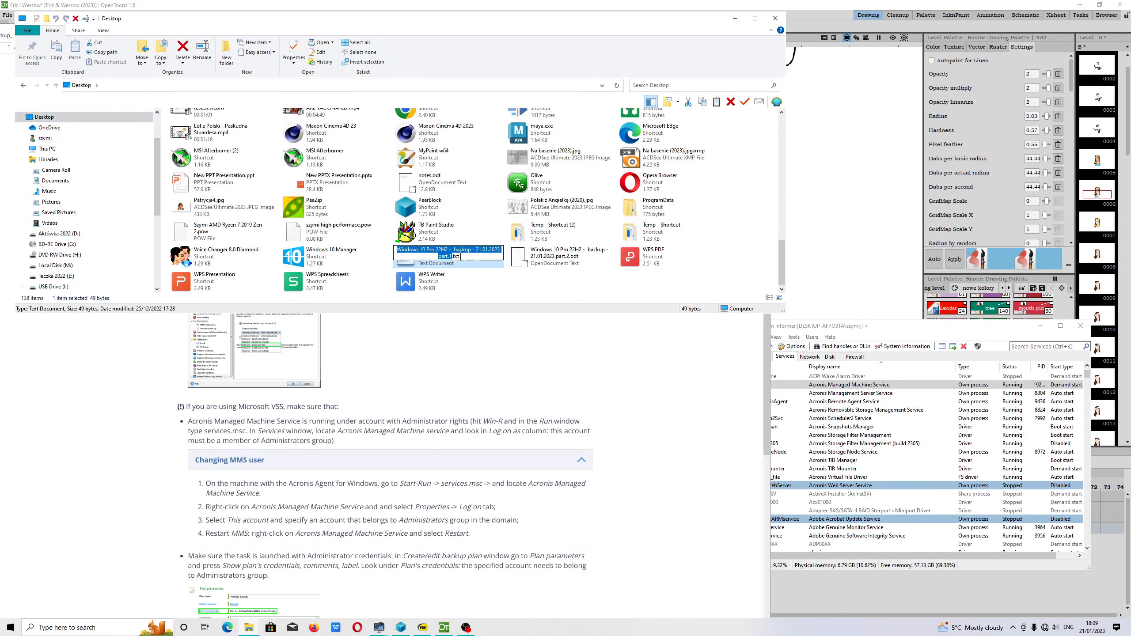
click(451, 255)
key(BackSpace)
text(3)
key(Return)
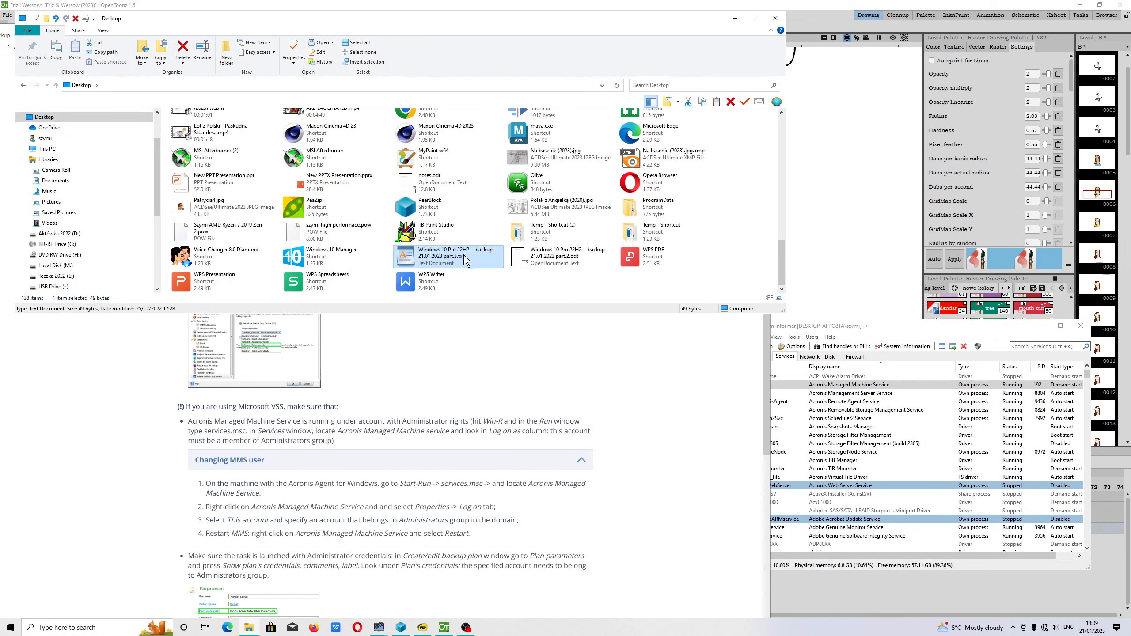
Copy the renamed text document's file name, without its extension
click(458, 253)
right_click(458, 253)
click(481, 280)
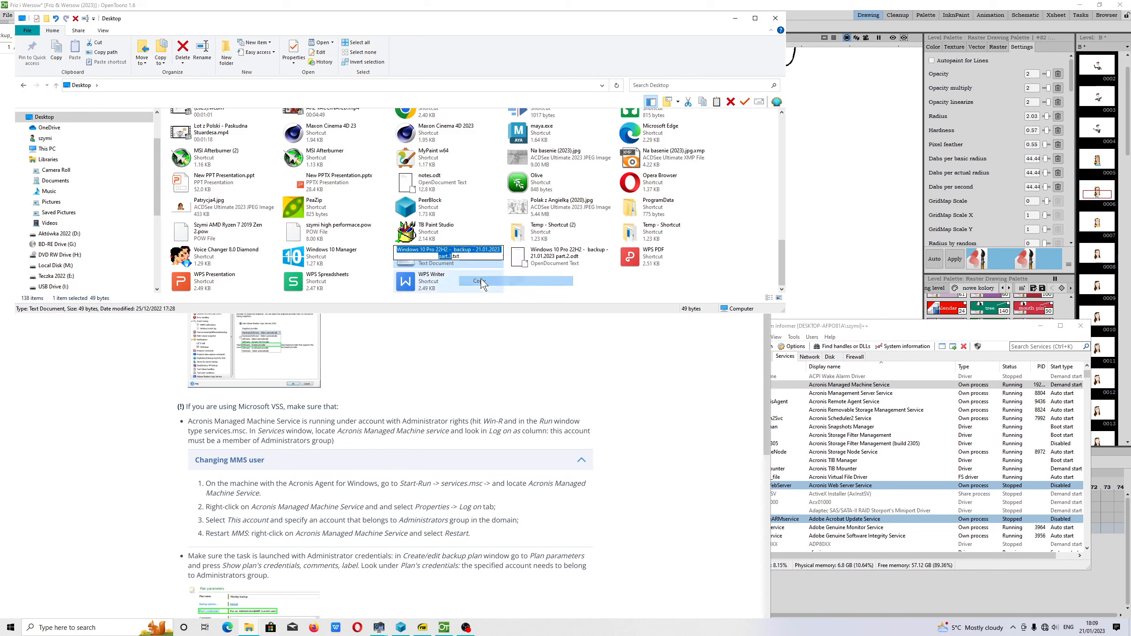
Return to This PC to check the free space on Local Disk (M:)
click(106, 150)
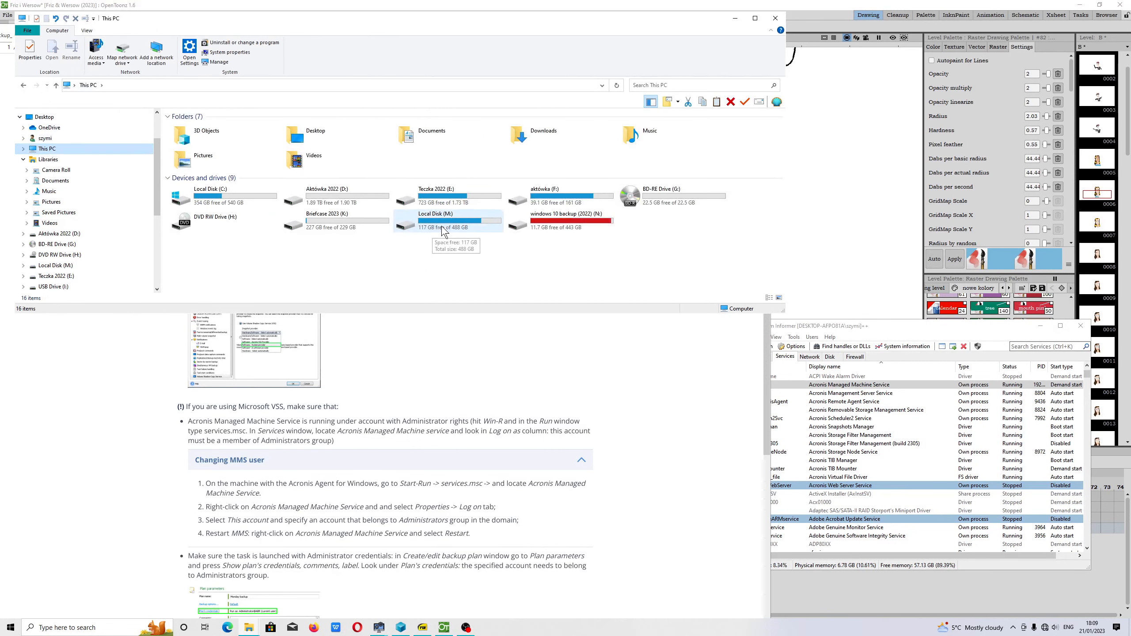
right_click(448, 240)
click(466, 277)
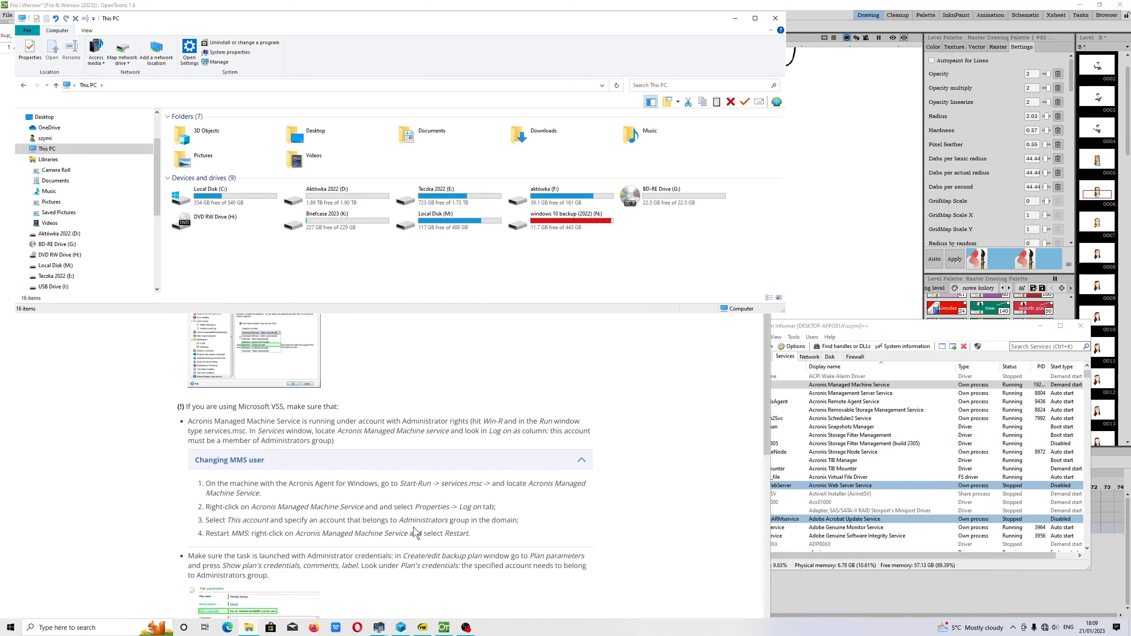
Launch Acronis Backup and connect the console to this machine
click(10, 627)
click(29, 459)
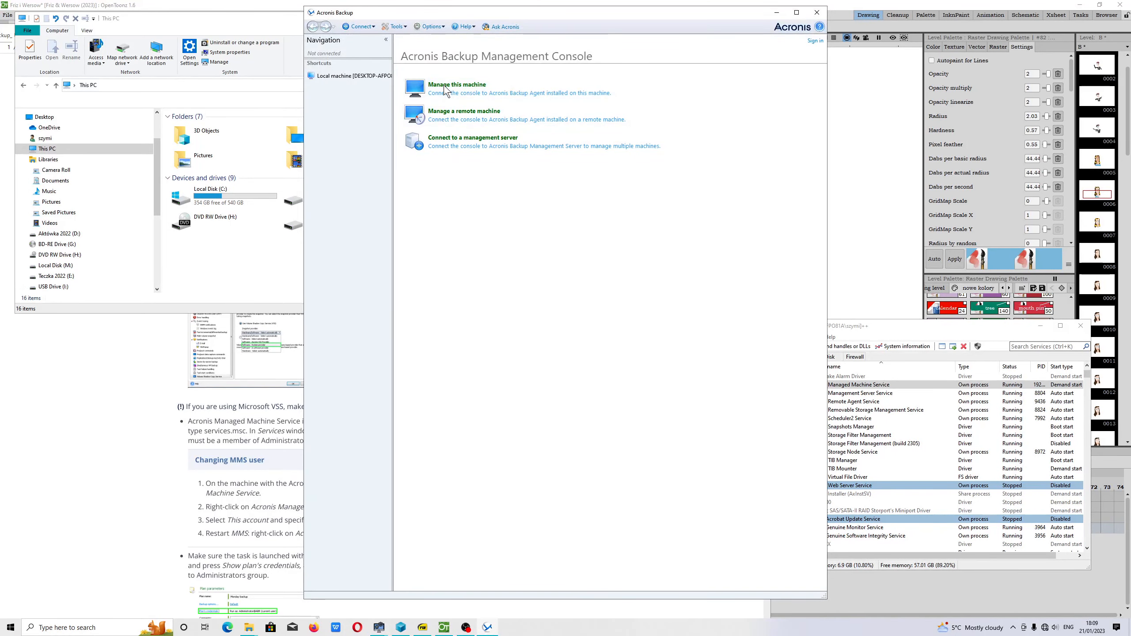
click(445, 87)
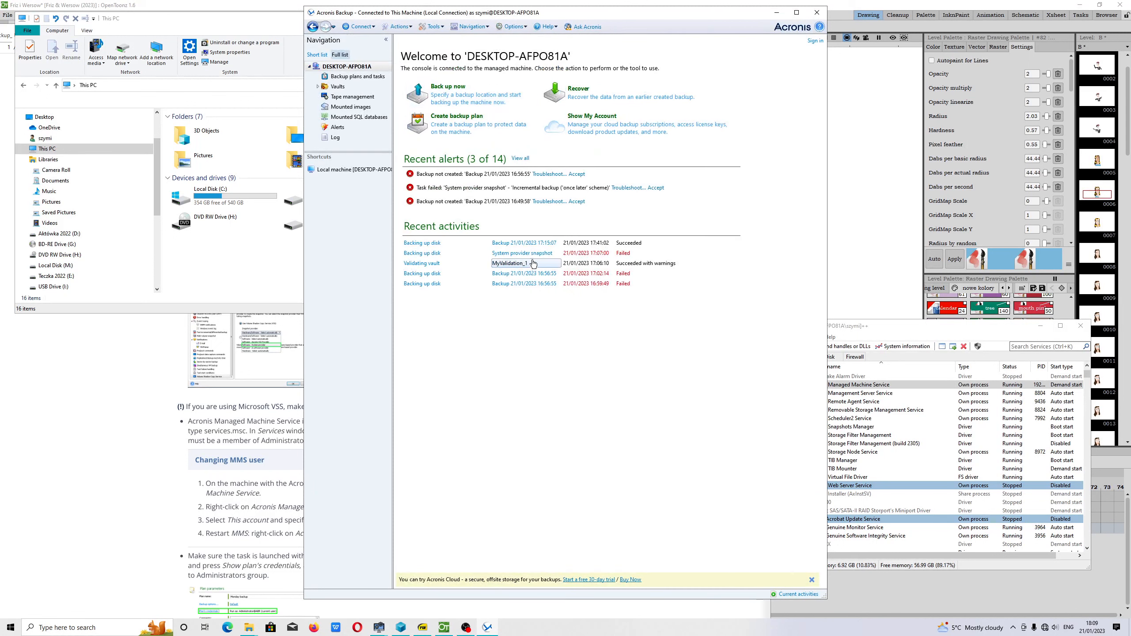
Open the backup plan named Backup 21/01/2023 17:15:07 for editing from the list of backup plans and tasks
click(348, 78)
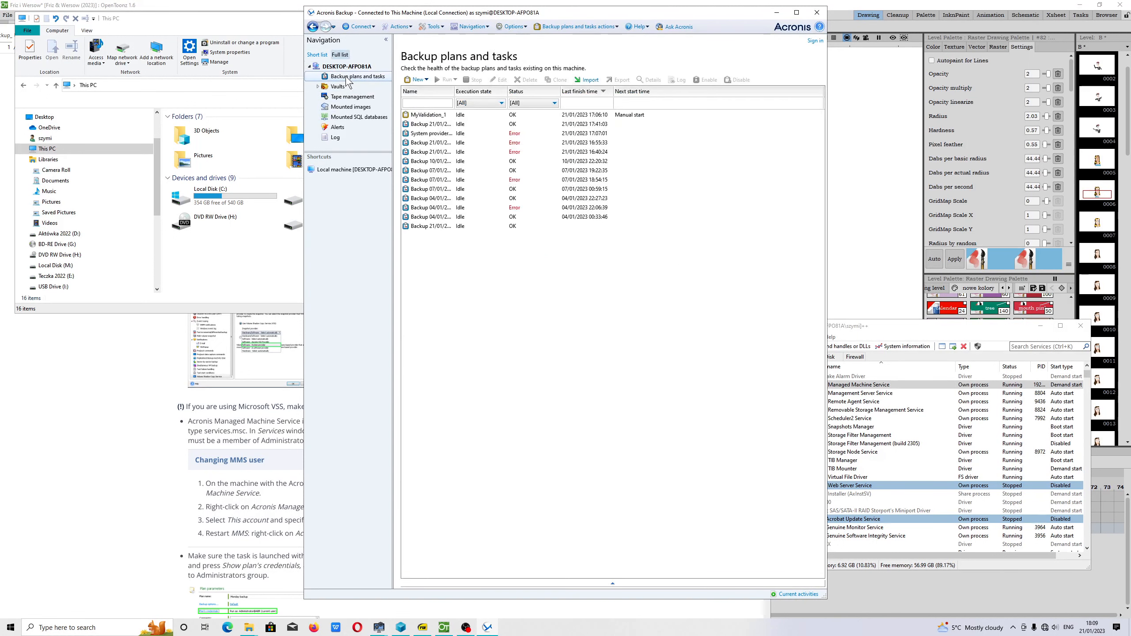
click(435, 125)
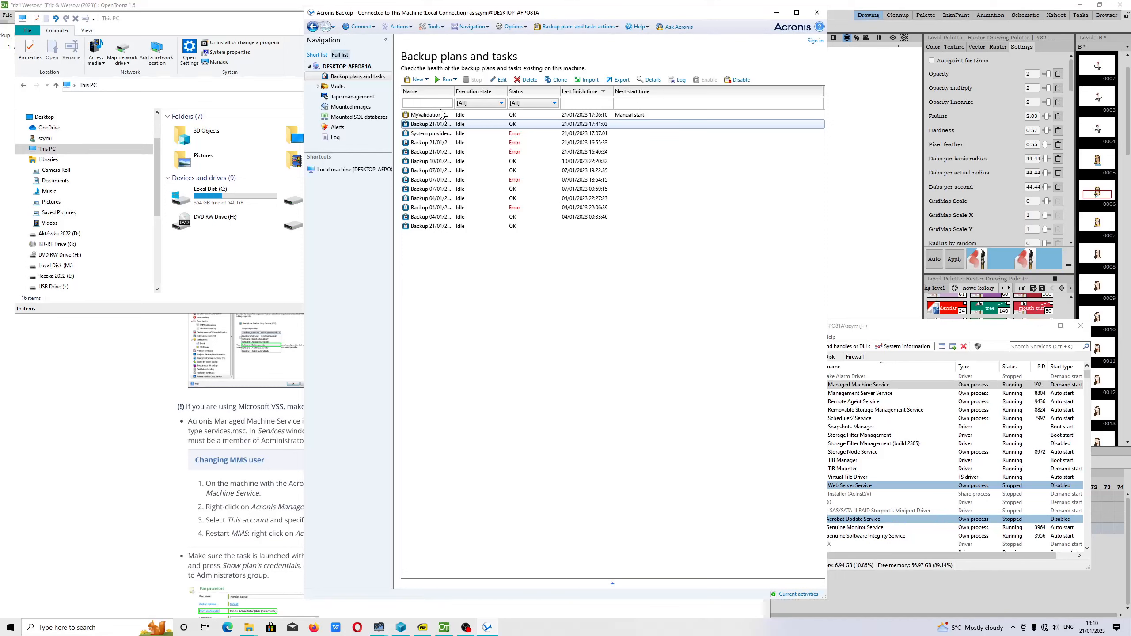
click(500, 80)
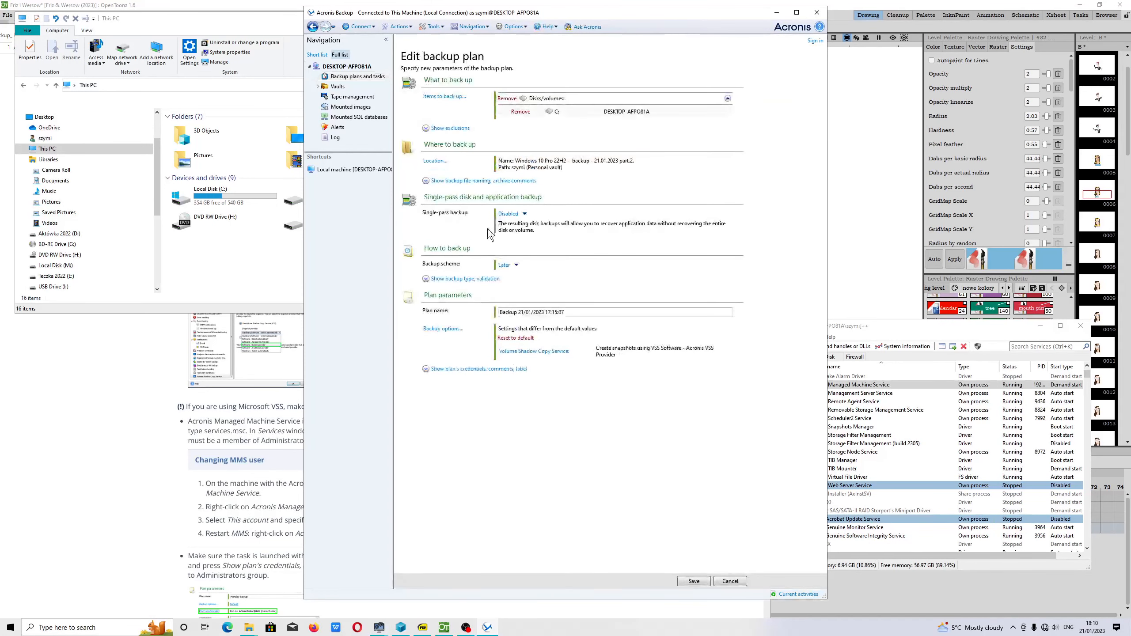
Review the plan's backup options for backup priority, error handling and multi-volume snapshot
click(443, 328)
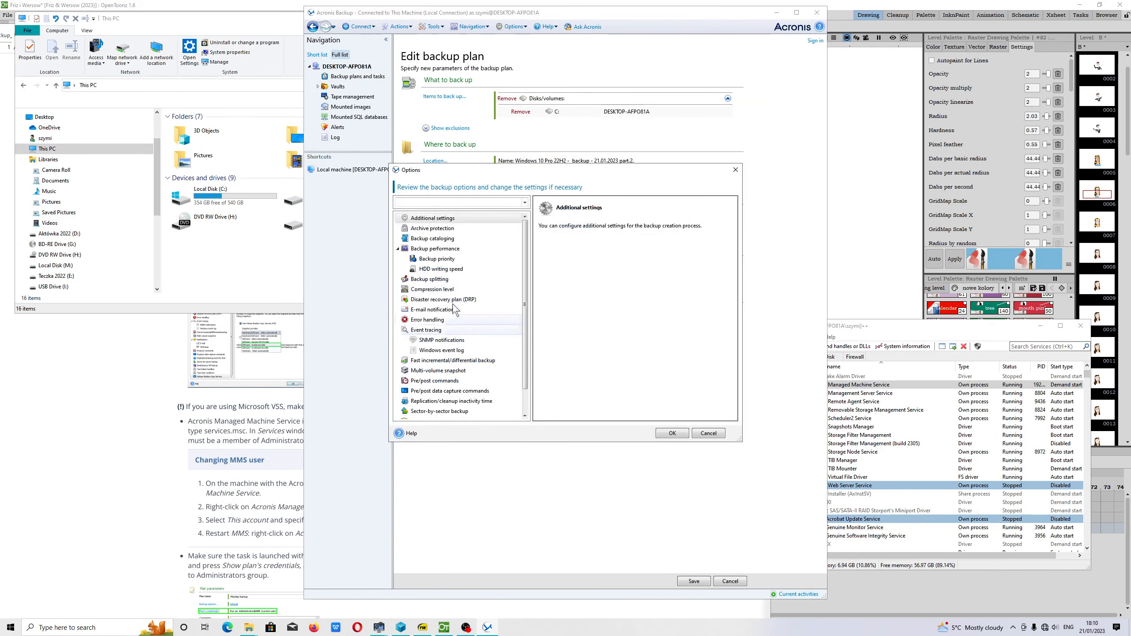
click(442, 262)
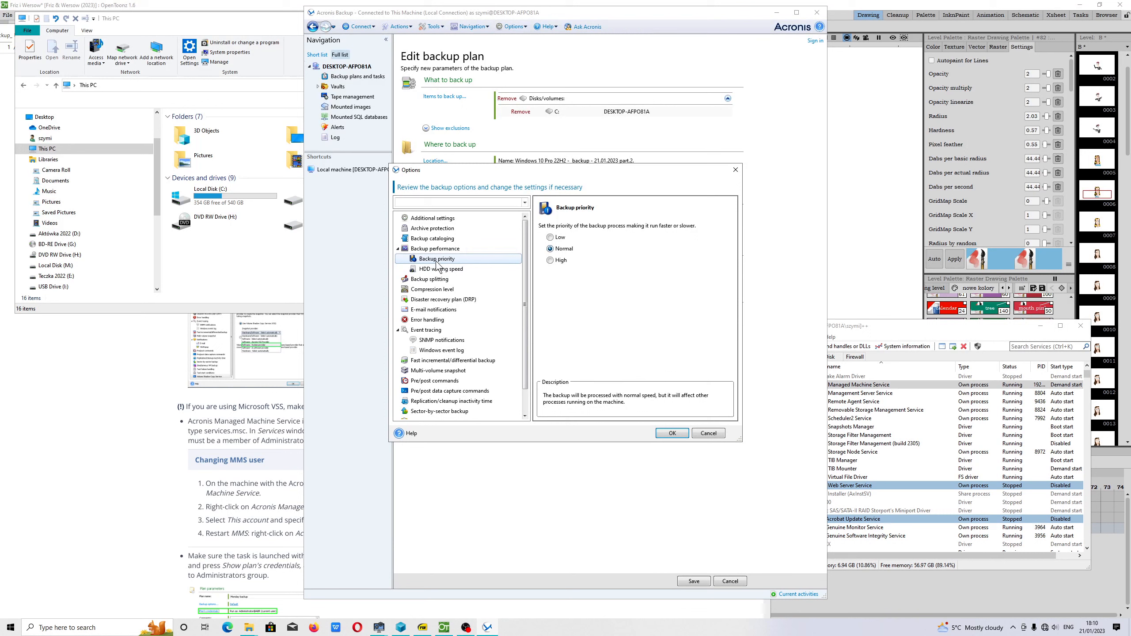
click(441, 320)
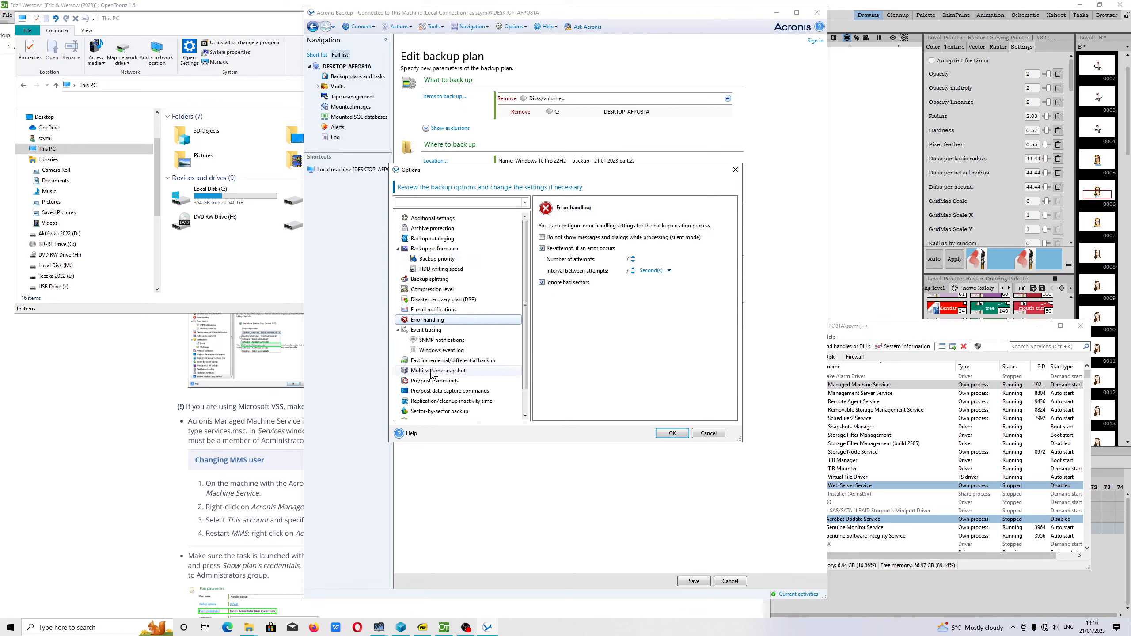
scroll(445, 352, down, 2)
click(438, 343)
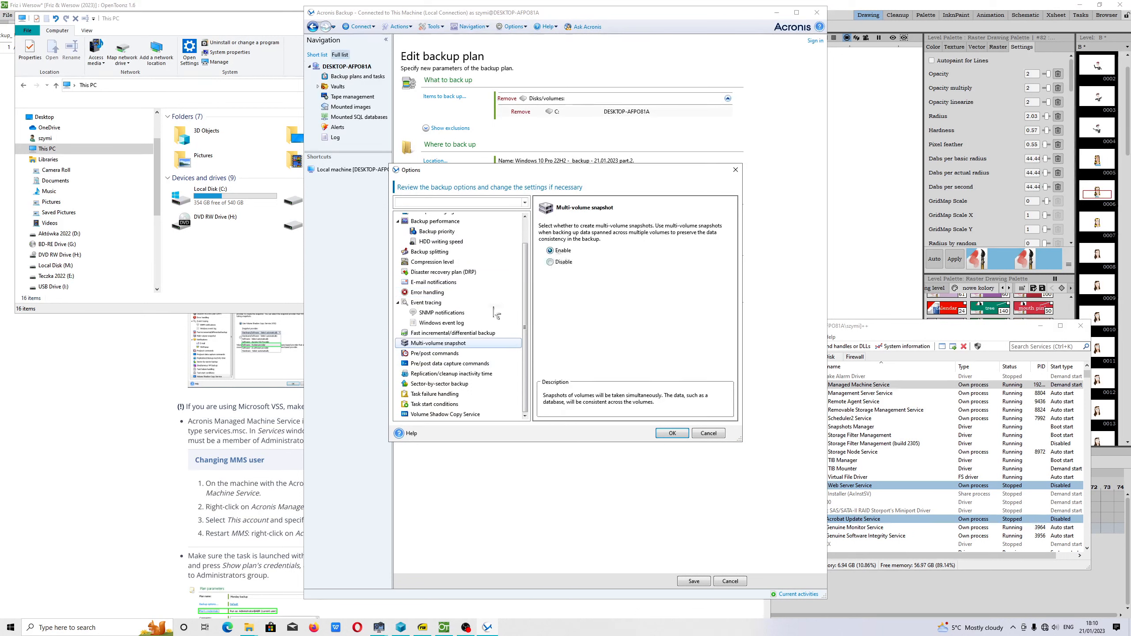
Set the Volume Shadow Copy Service snapshot provider to Software - System provider in the plan's backup options
click(445, 415)
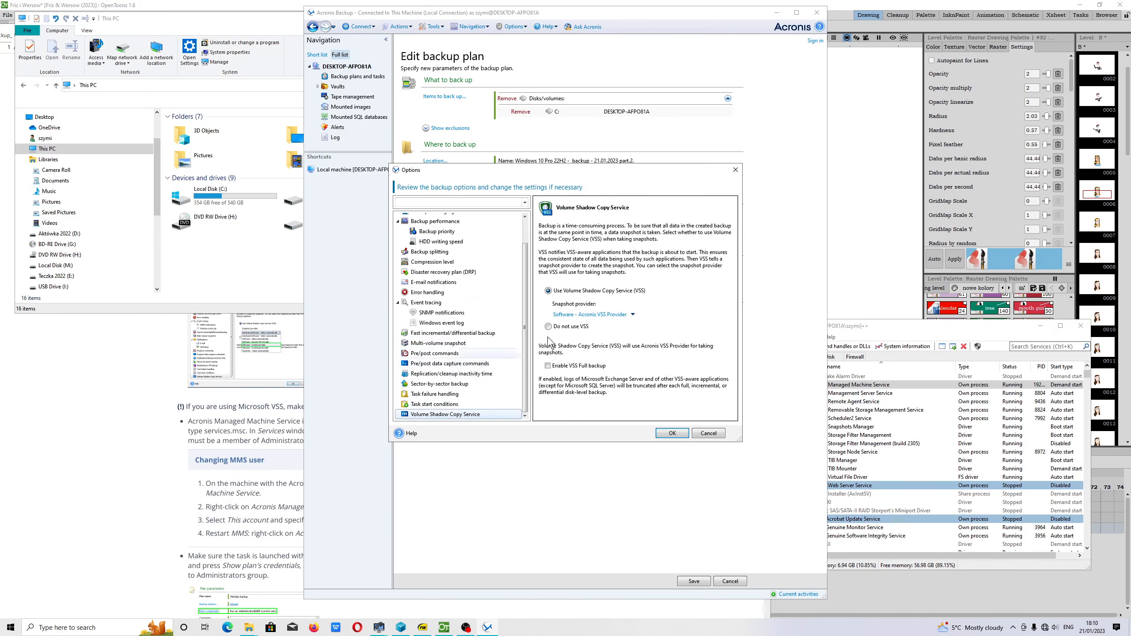
click(592, 315)
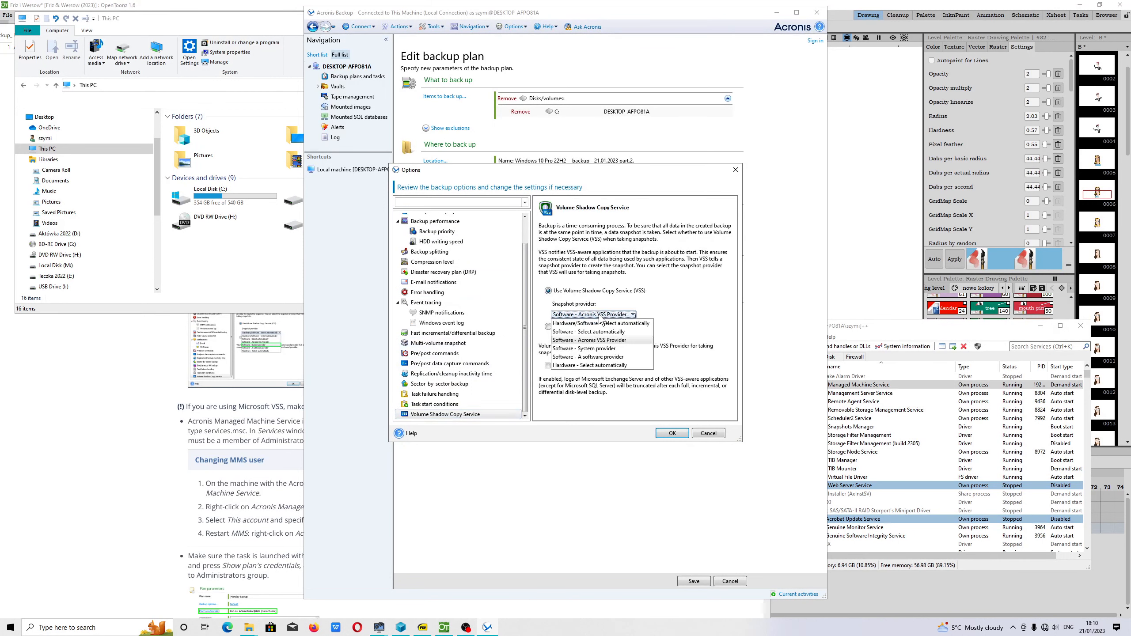
click(609, 349)
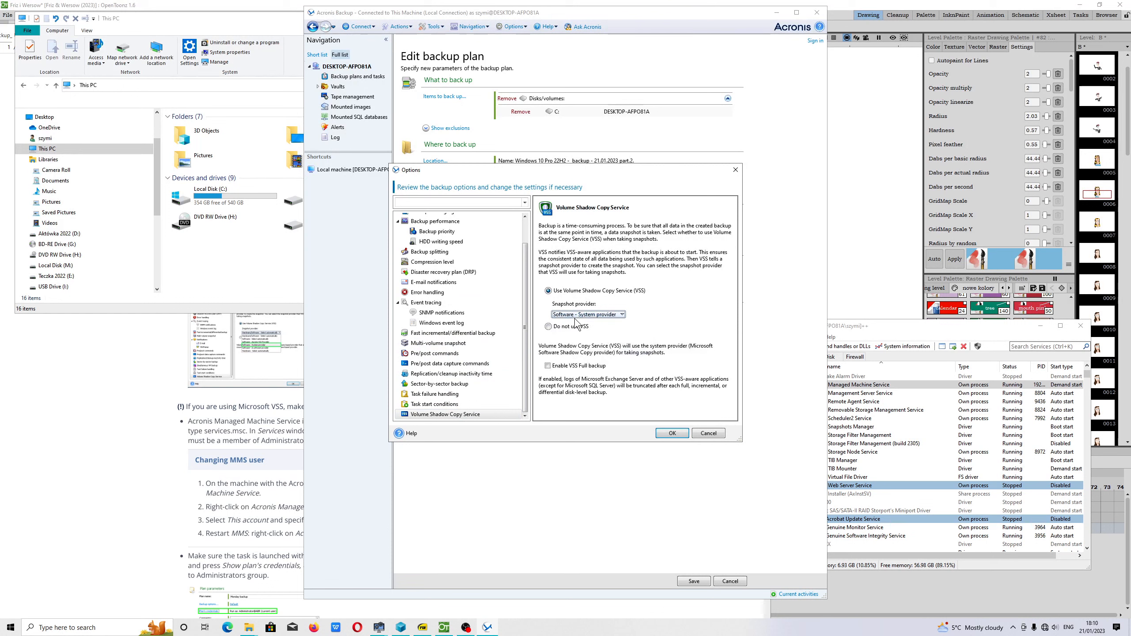
scroll(525, 332, up, 1)
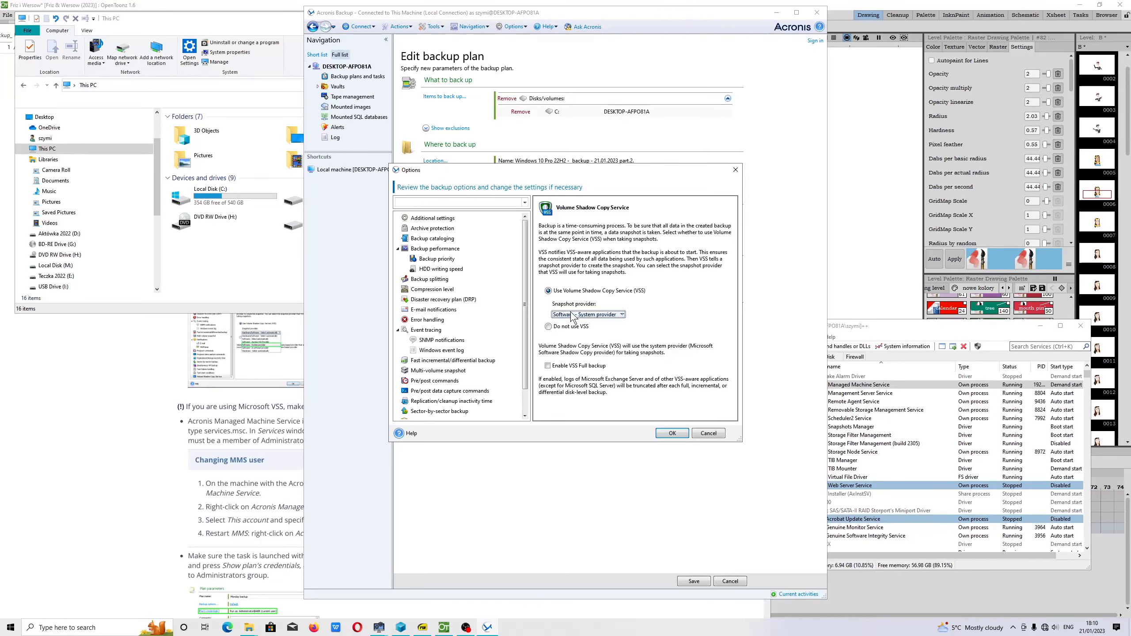
click(614, 316)
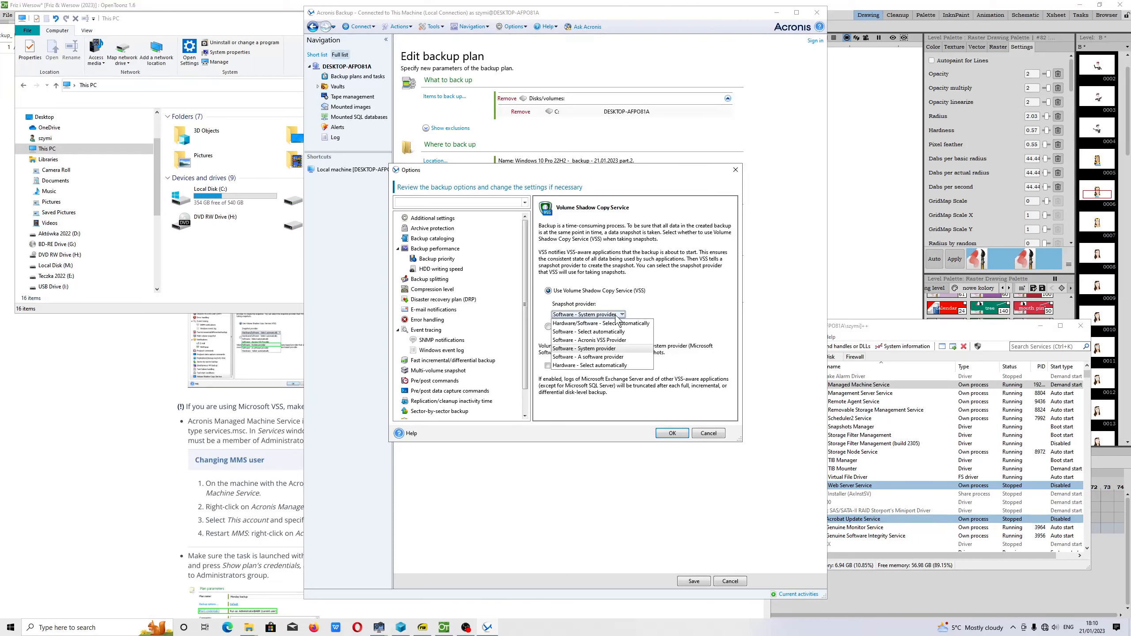
click(617, 316)
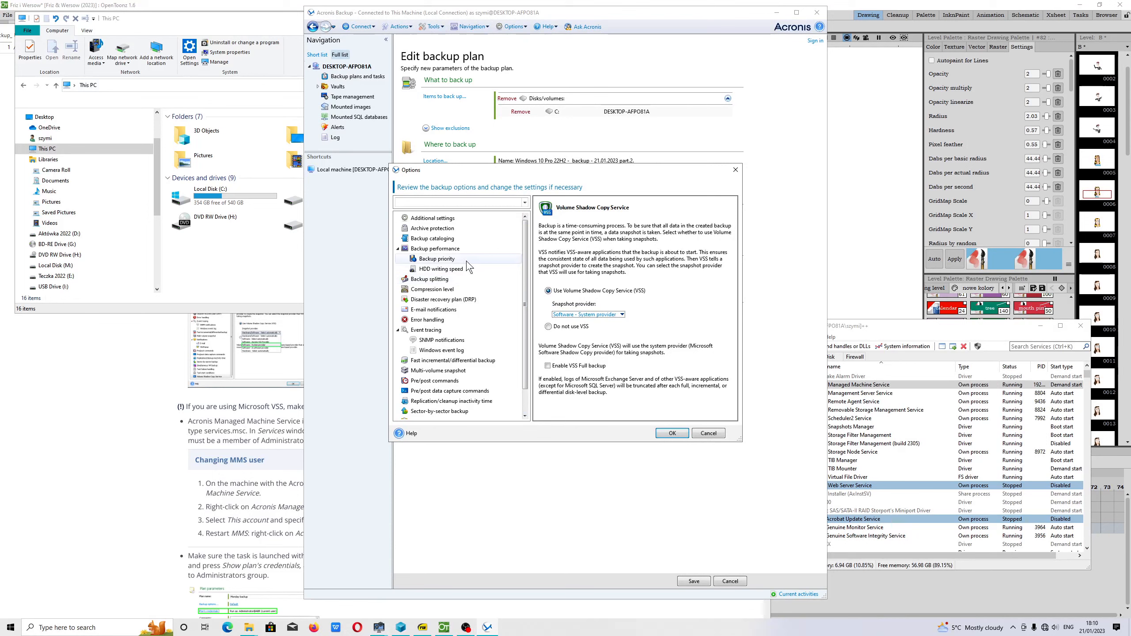
Accept the backup options and set the plan's backup location to the local drive M:
scroll(472, 289, down, 1)
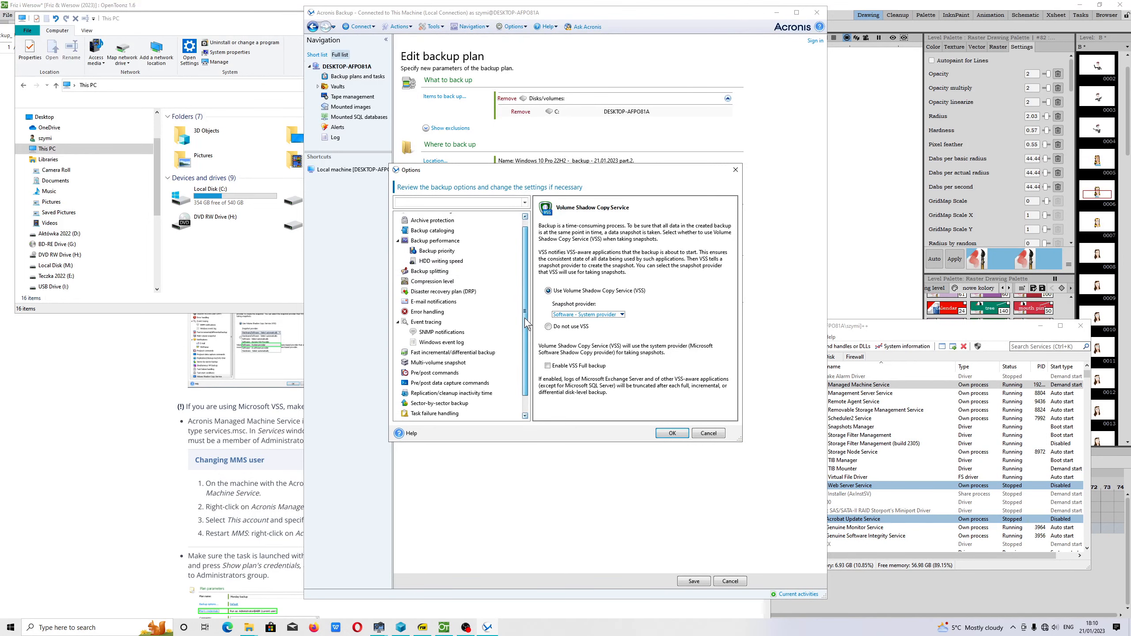
click(672, 433)
click(435, 160)
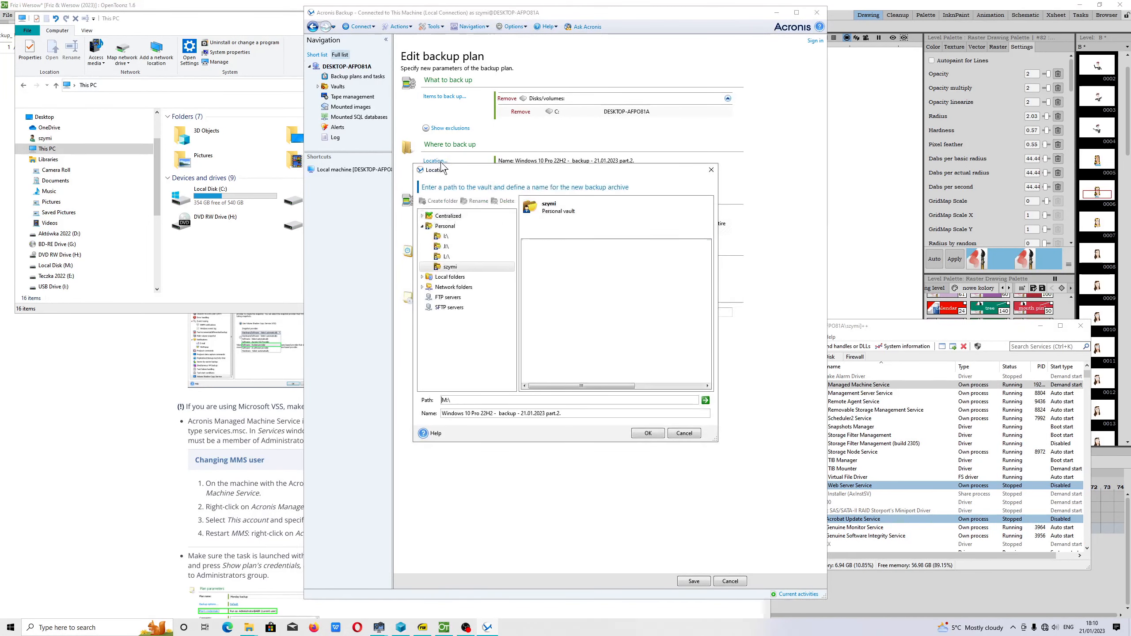
click(423, 277)
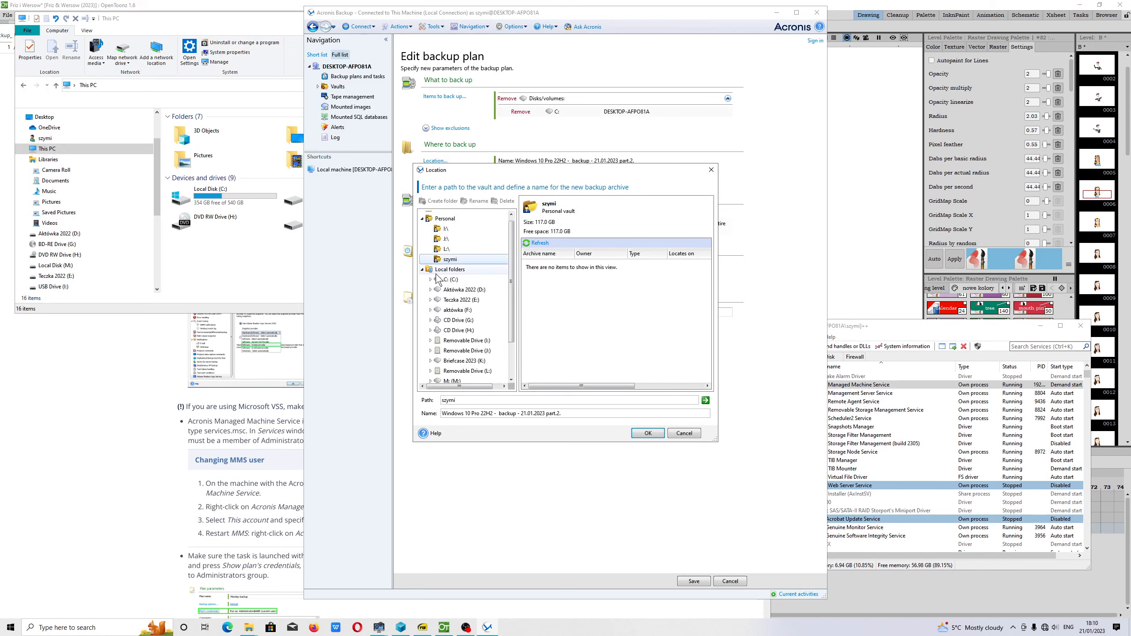
click(264, 255)
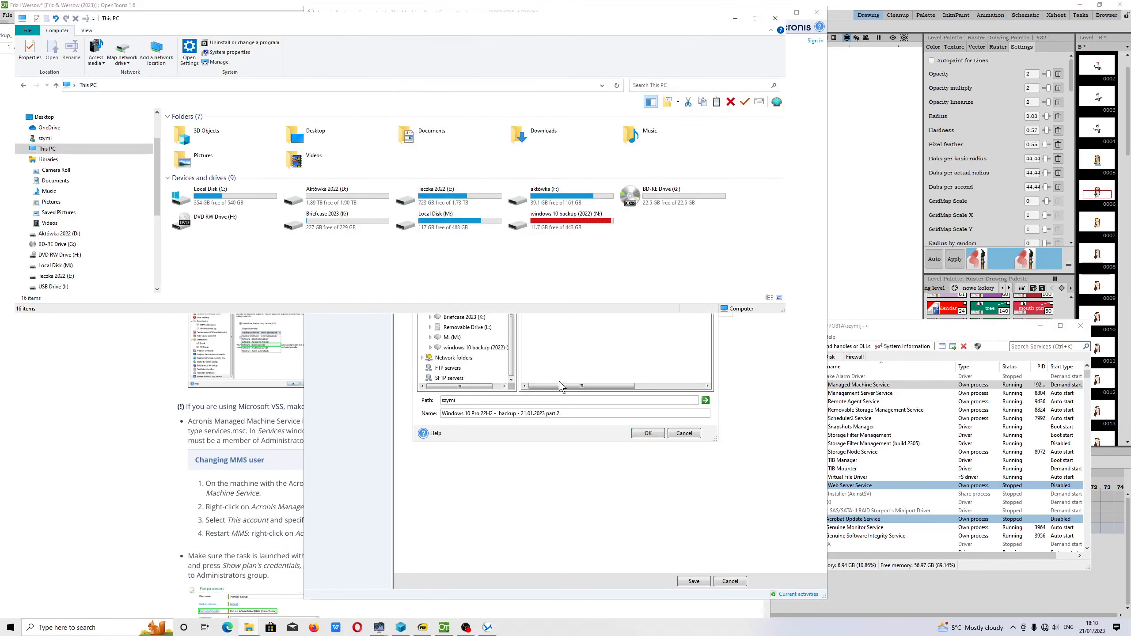
click(507, 359)
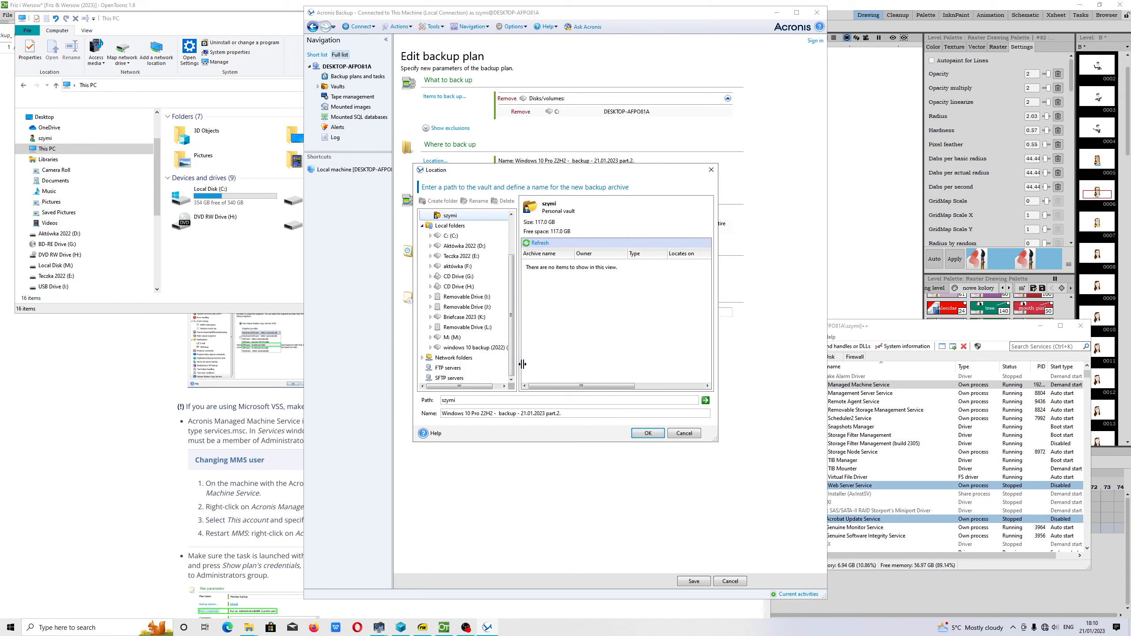
drag(523, 365, 553, 364)
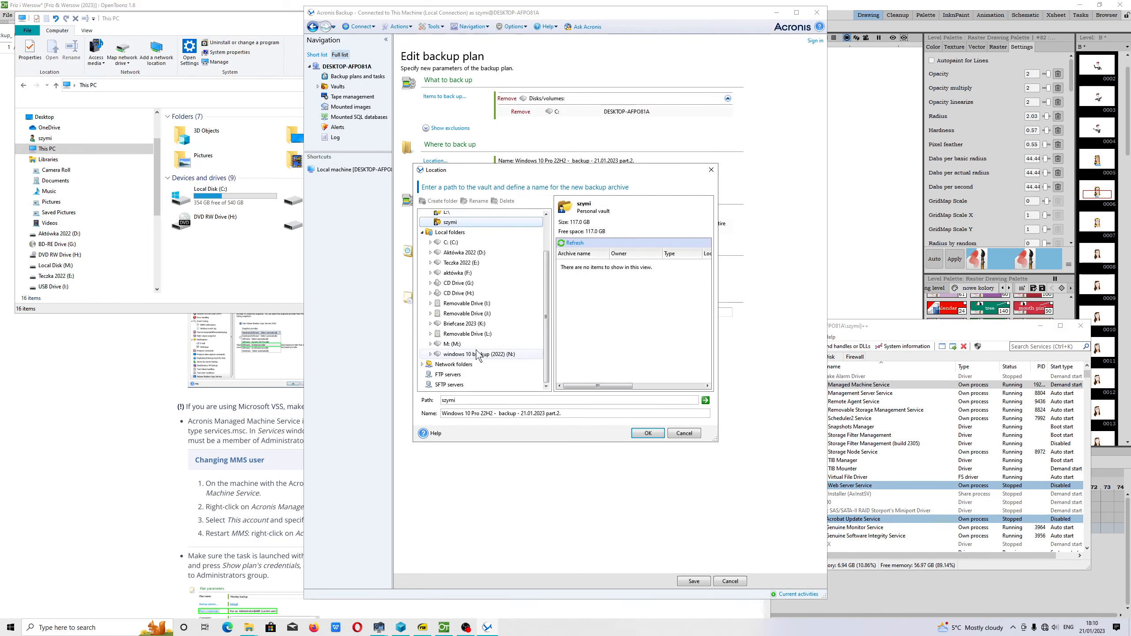
click(455, 344)
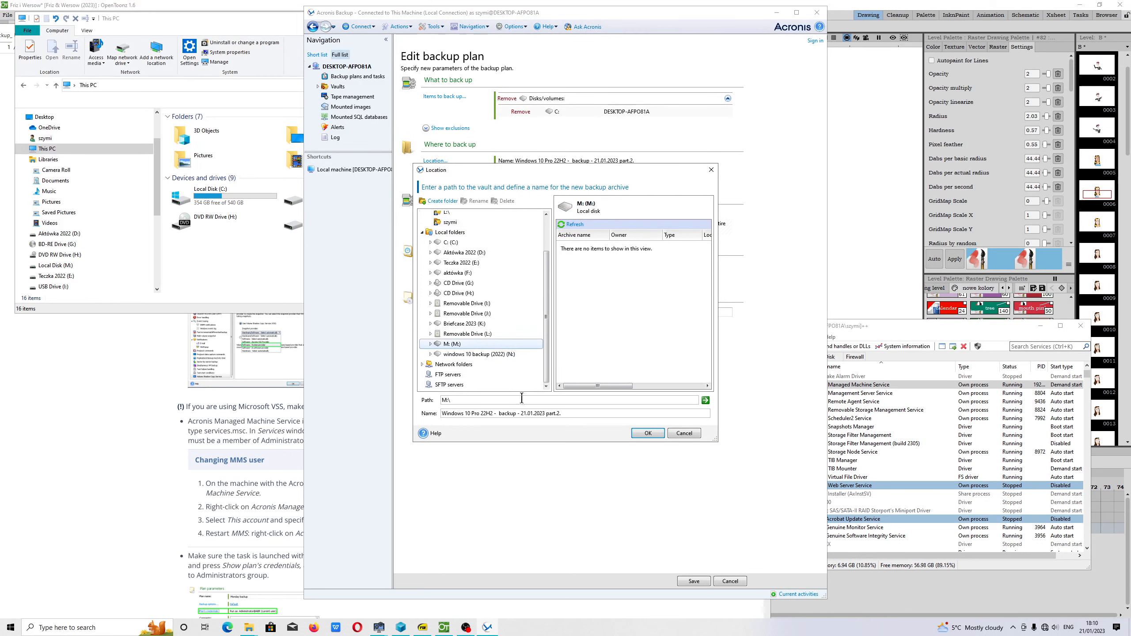
click(634, 435)
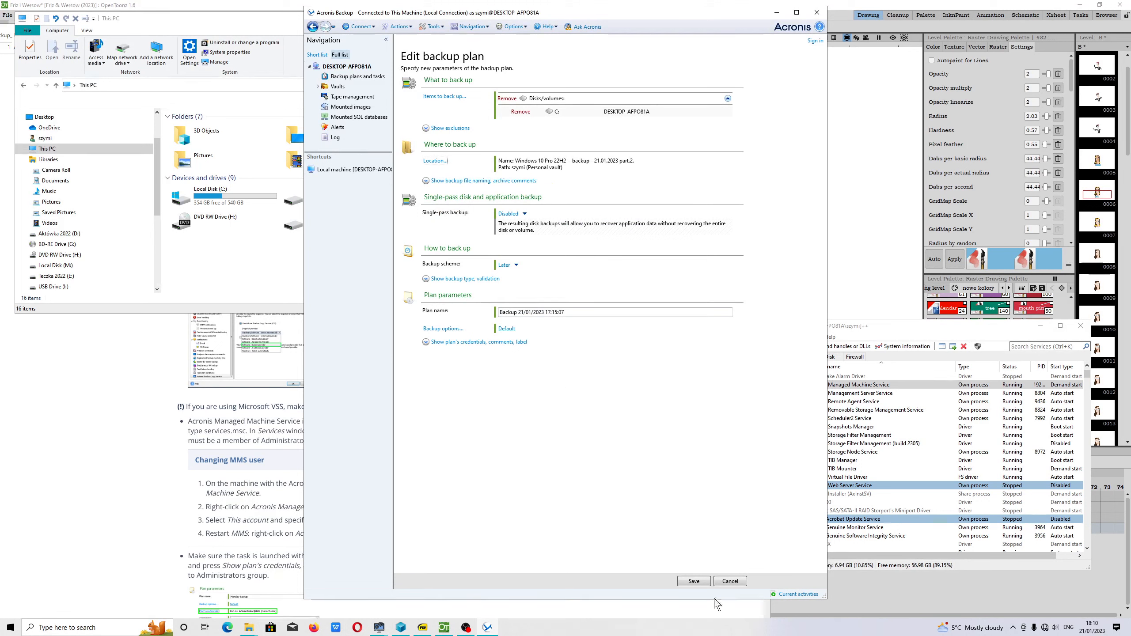
Show the backup file naming settings, rename the plan as The newest Backup administrative priviliges, and save it
click(477, 181)
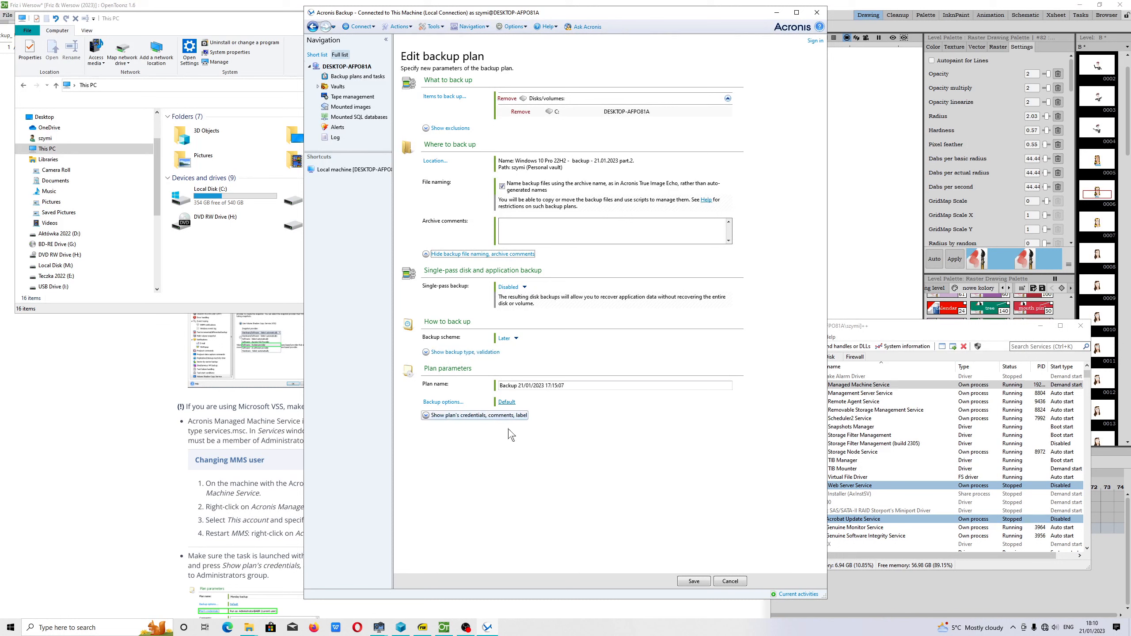
drag(578, 386, 477, 393)
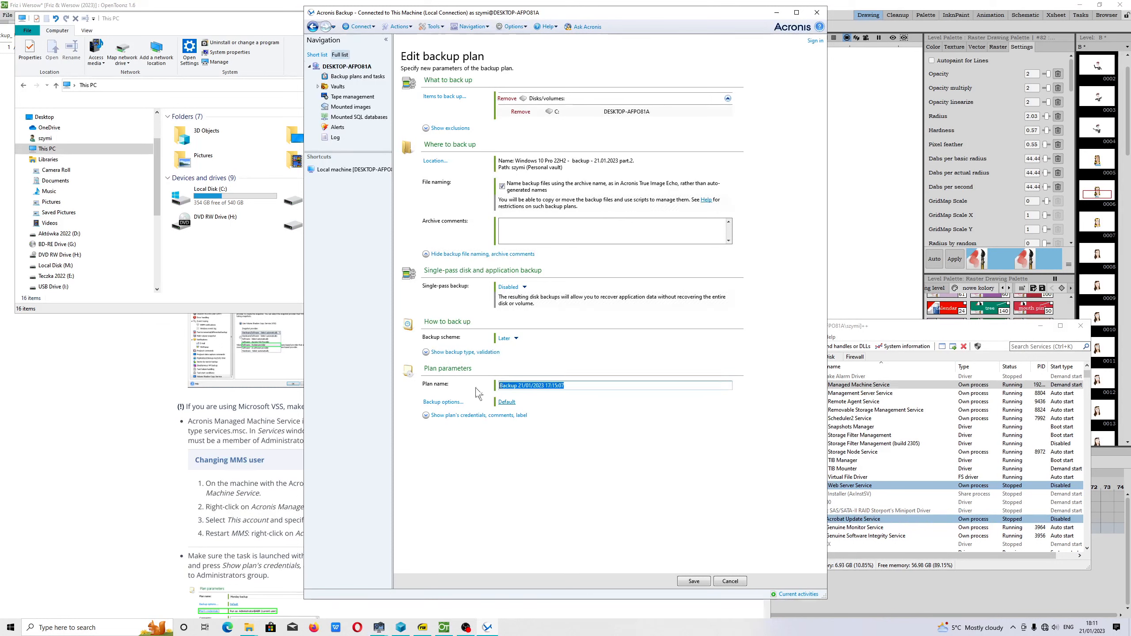
text(TH)
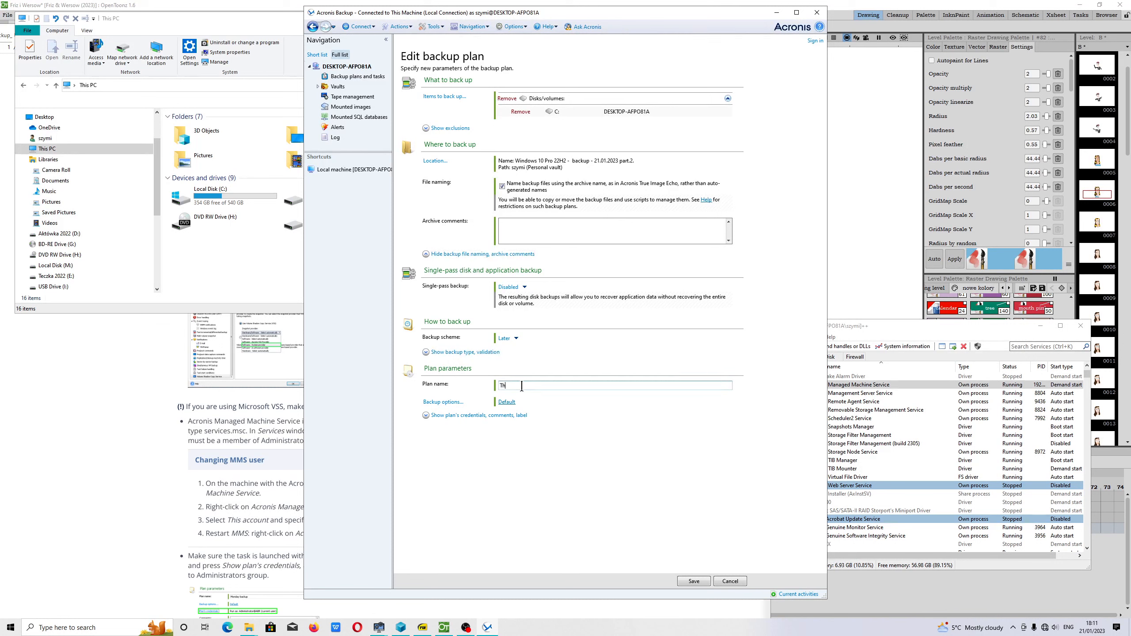
text(e newest)
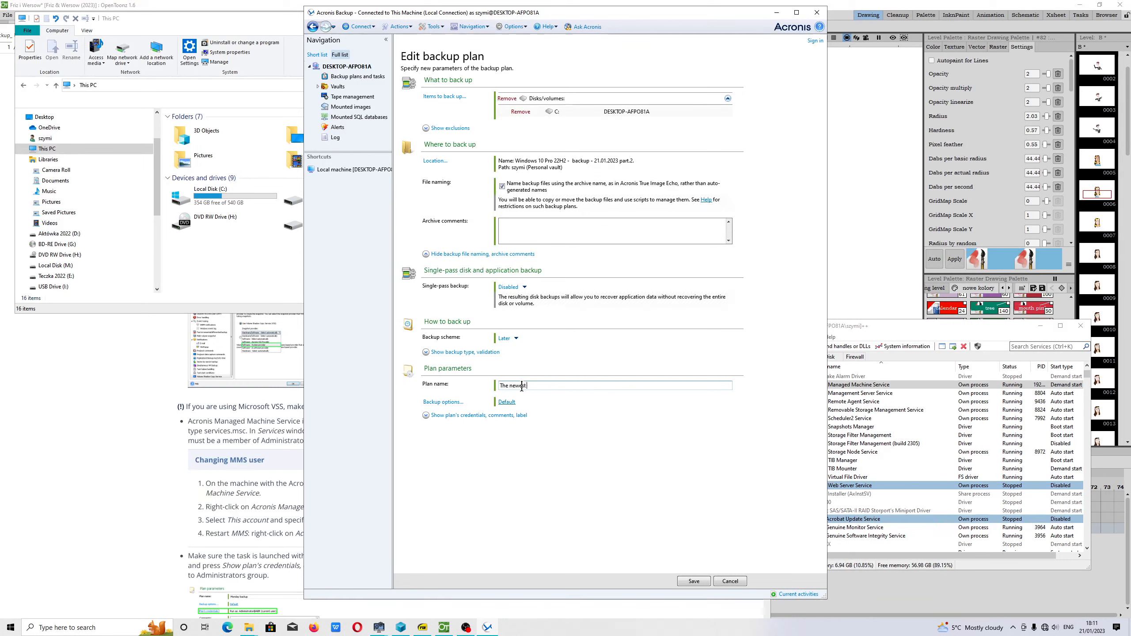
text( Backup)
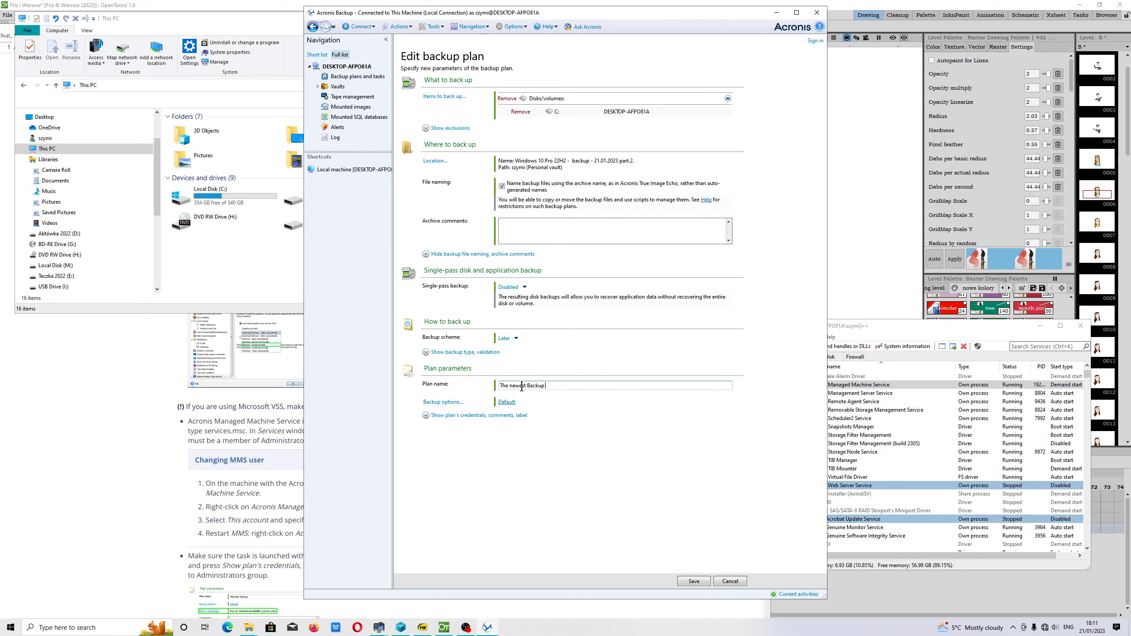
text( adm)
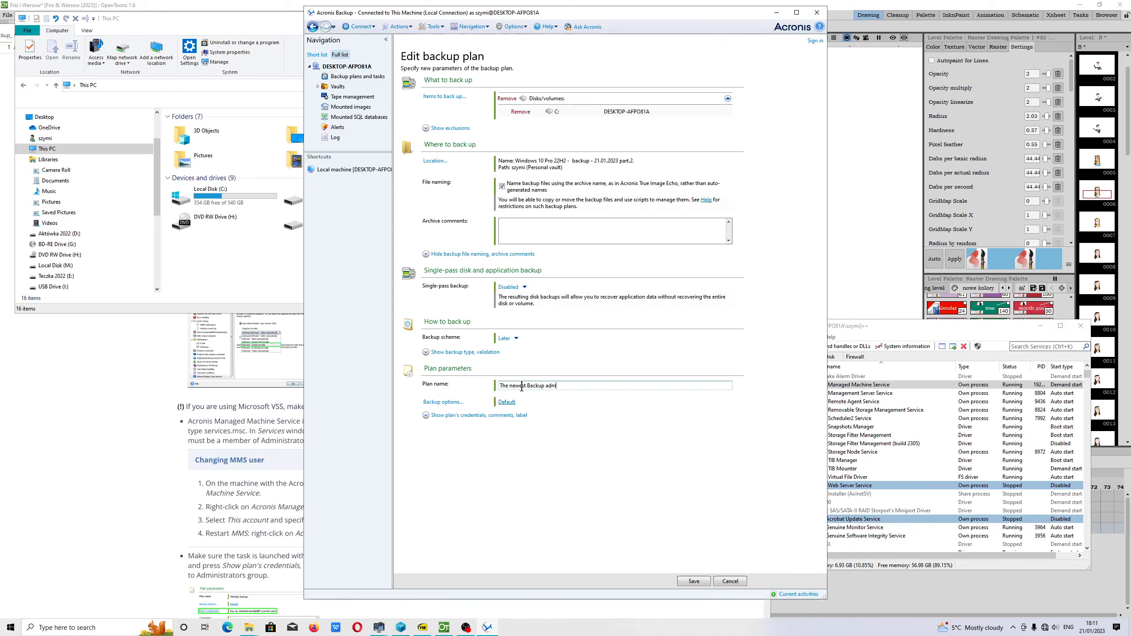
text(inistra)
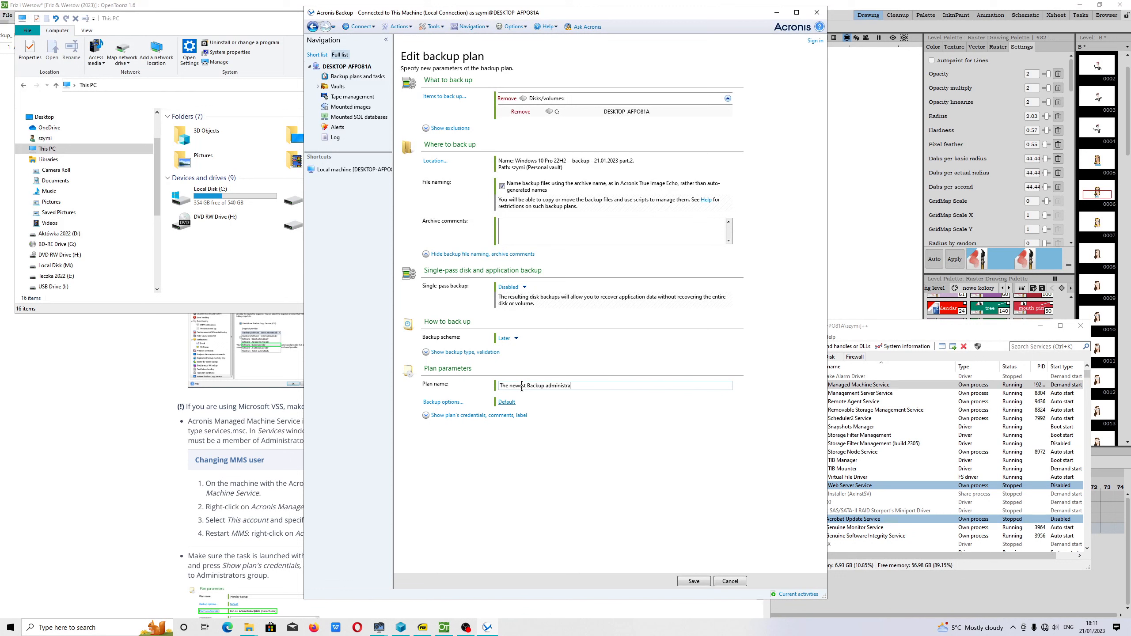
text(tive priviliges)
click(694, 581)
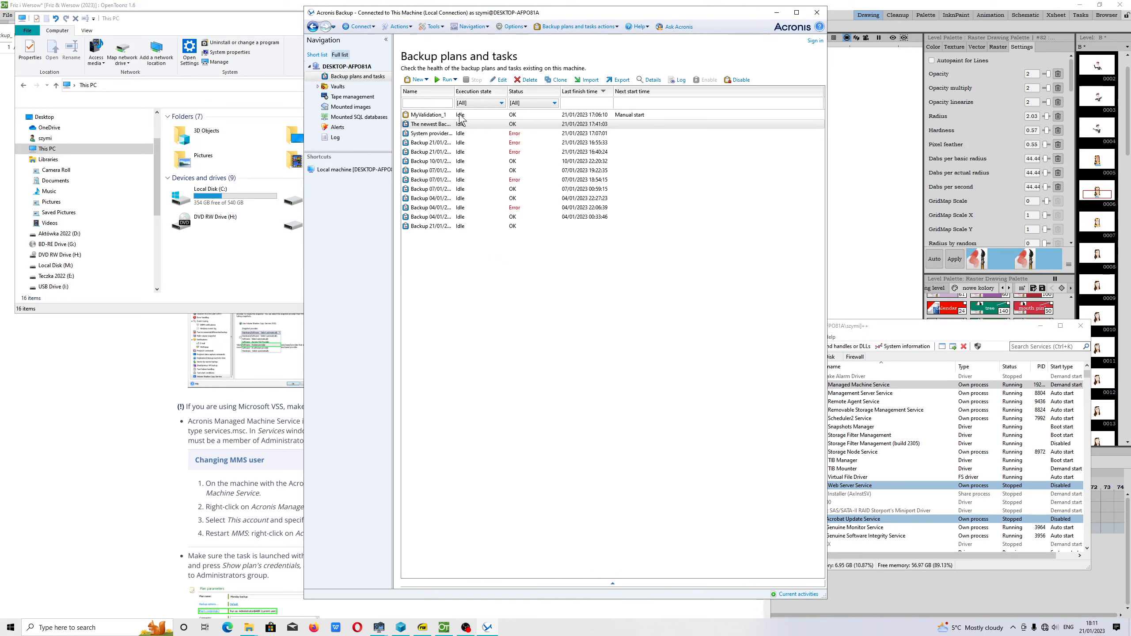
Widen the plan name column, run The newest Backup administrative priviliges, and expand its running activity to show the subtasks
drag(454, 94, 540, 94)
right_click(507, 127)
mouse_move(526, 141)
click(593, 142)
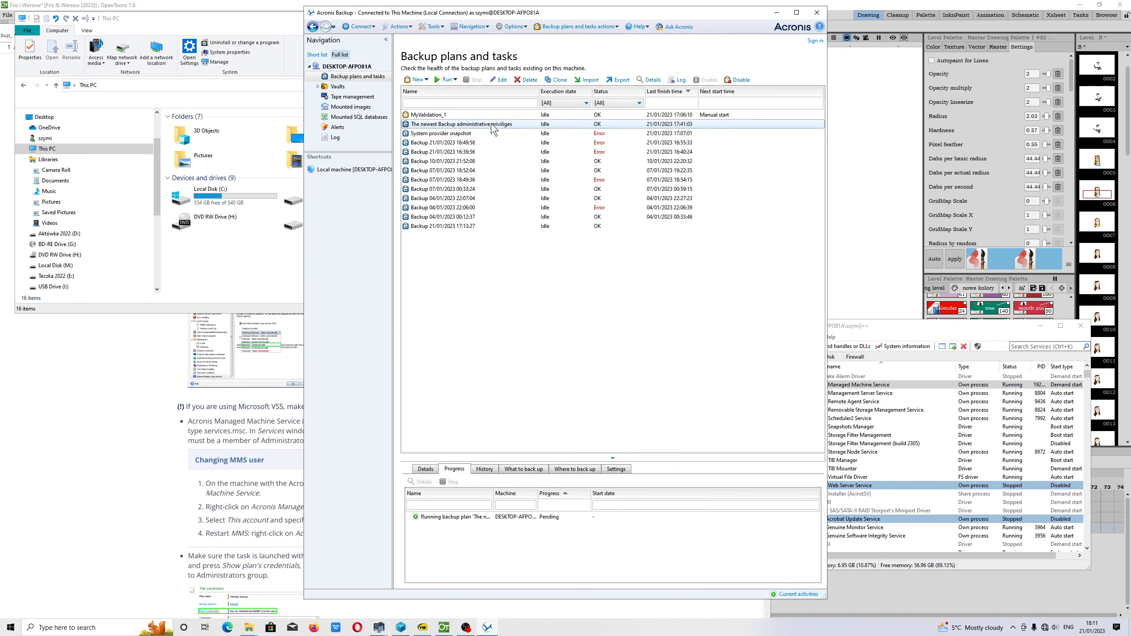
click(470, 517)
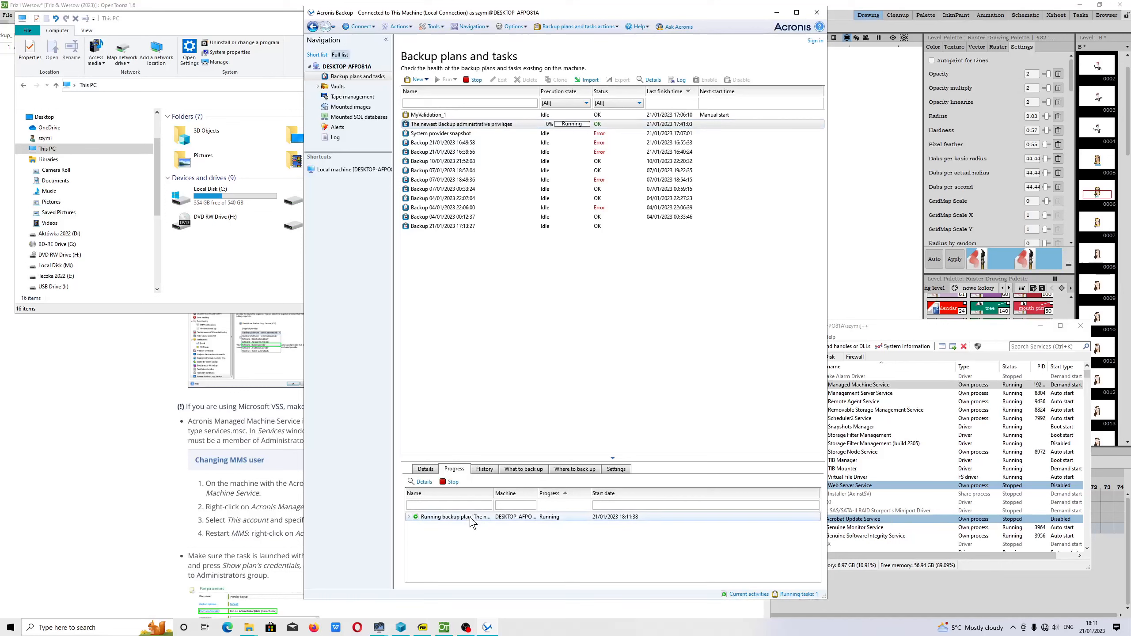
click(408, 517)
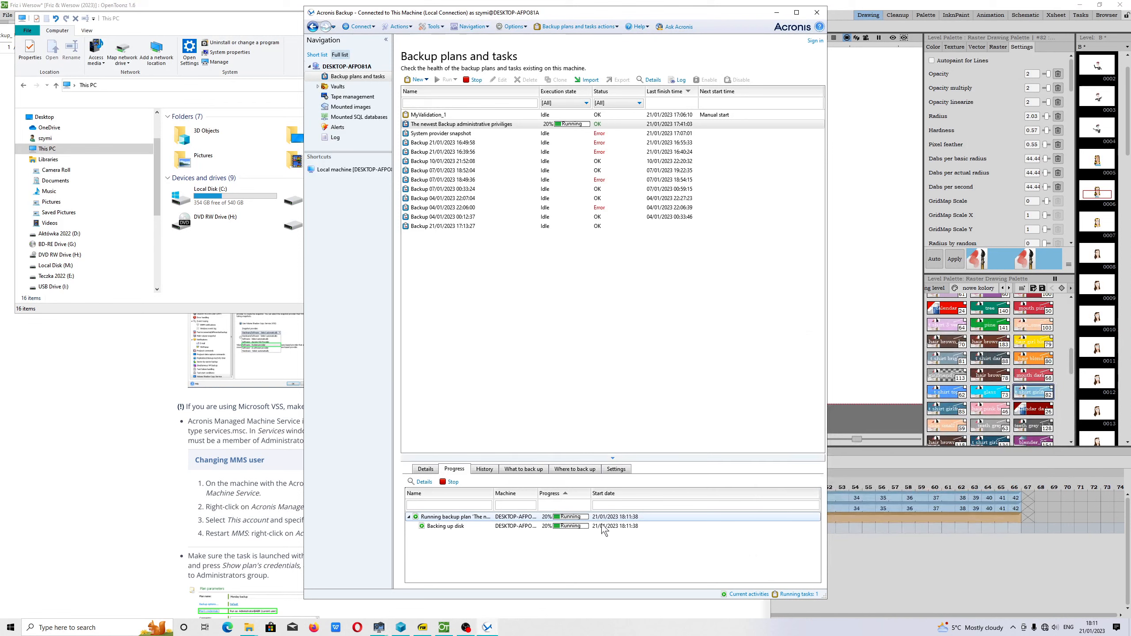
Inspect the backup files on Local Disk (M:) in File Explorer, refresh the drive list, and return to the Acronis console
click(260, 257)
right_click(325, 248)
mouse_move(359, 274)
click(450, 231)
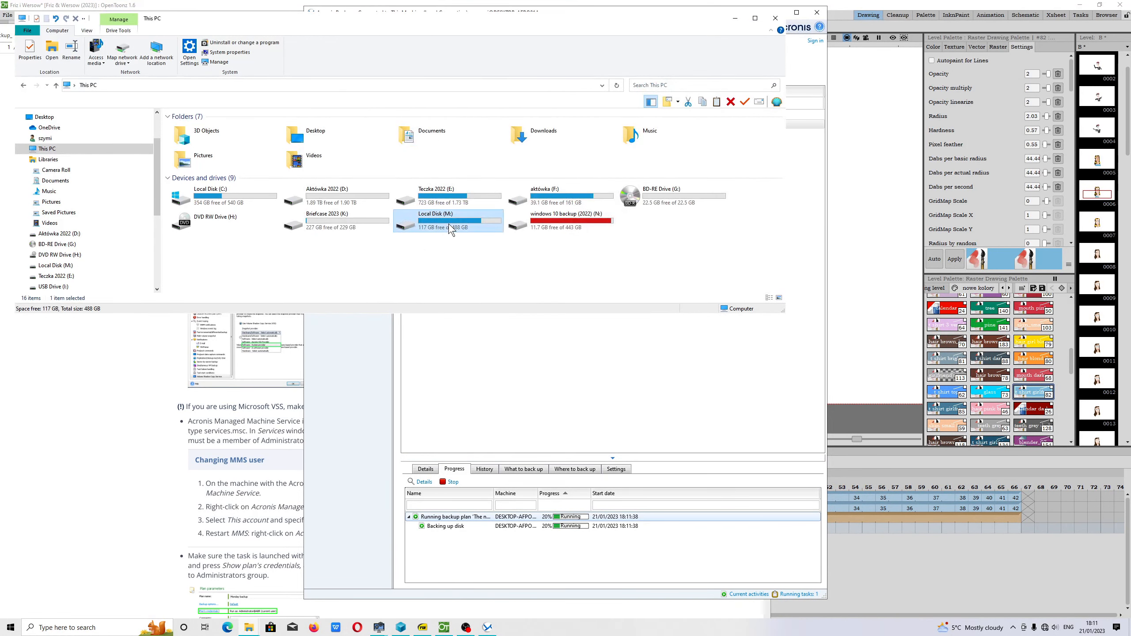
double_click(449, 230)
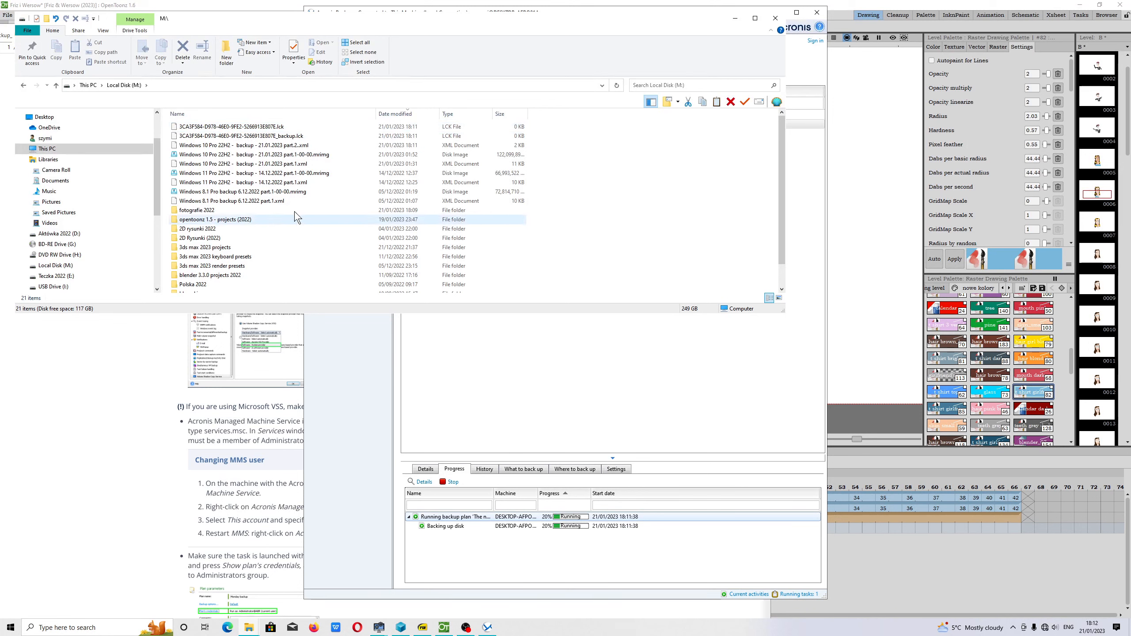
click(88, 85)
right_click(577, 255)
click(606, 290)
click(537, 517)
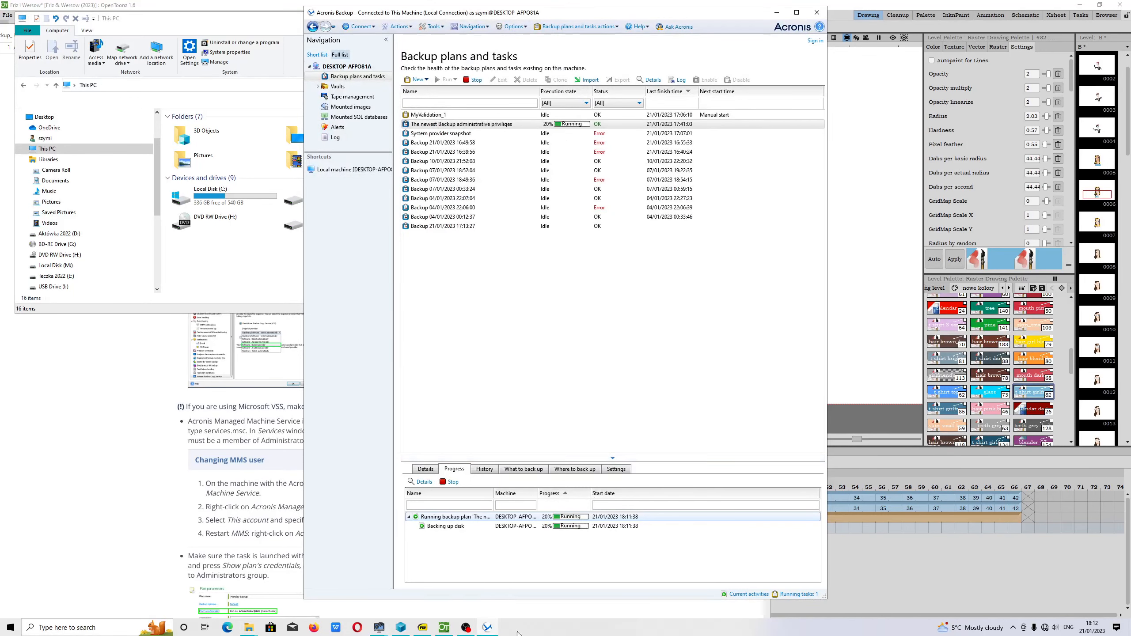
Switch to System Informer and check the Acronis Managed Machine Service in the services list
mouse_move(379, 628)
click(379, 586)
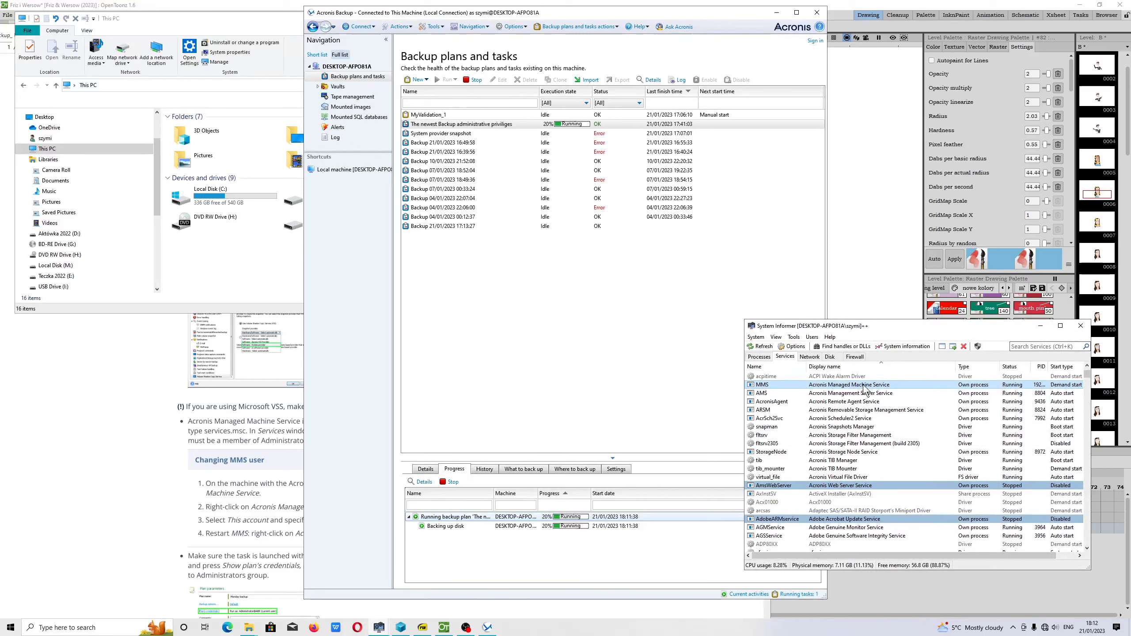
mouse_move(770, 389)
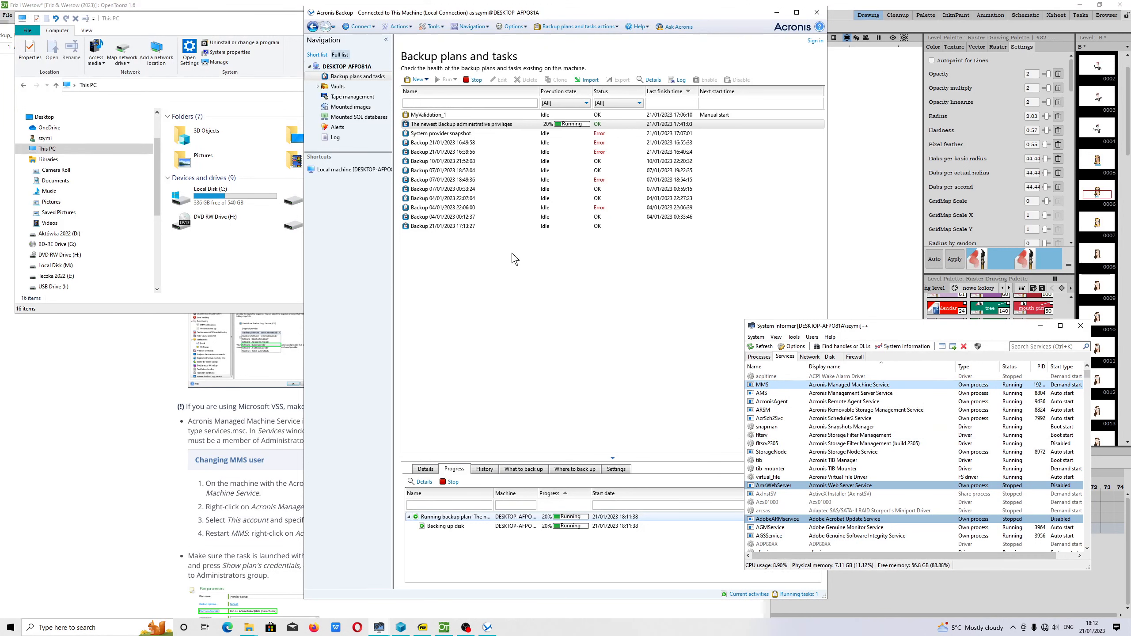
Examine the error details of the System provider snapshot plan, highlighting its module name, and review the details of the running backup plan
click(442, 134)
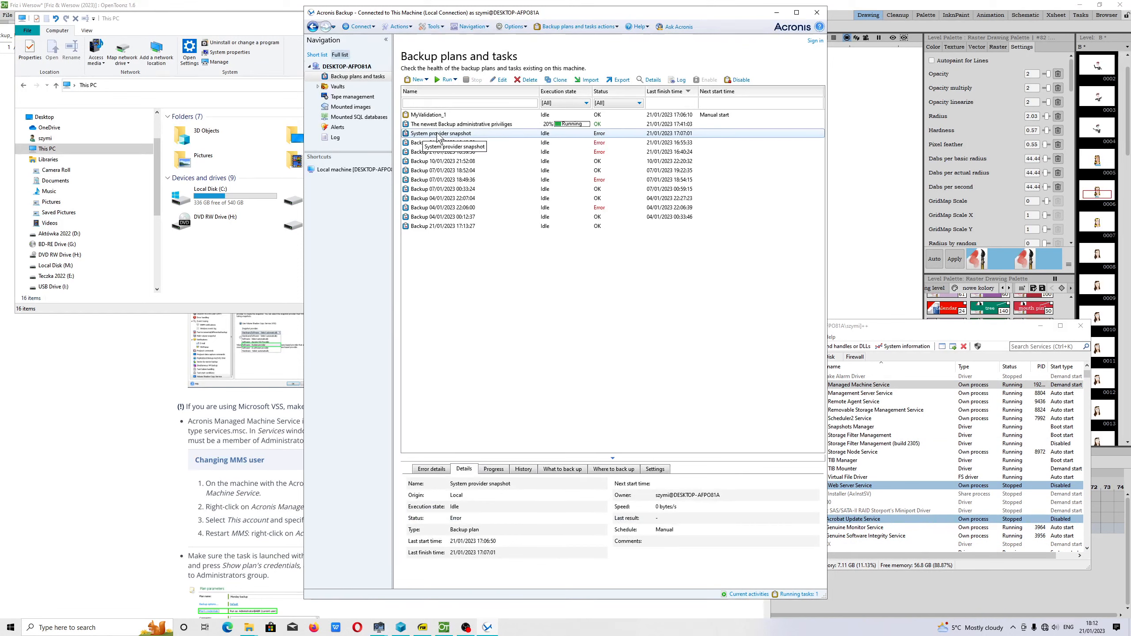
click(431, 469)
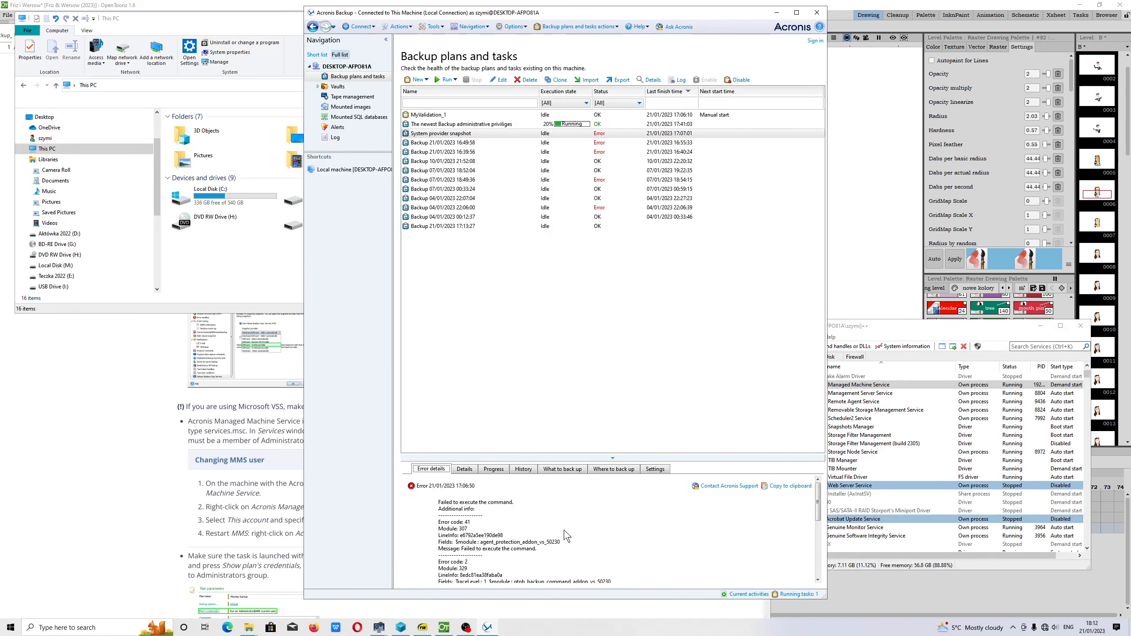
drag(561, 542, 487, 543)
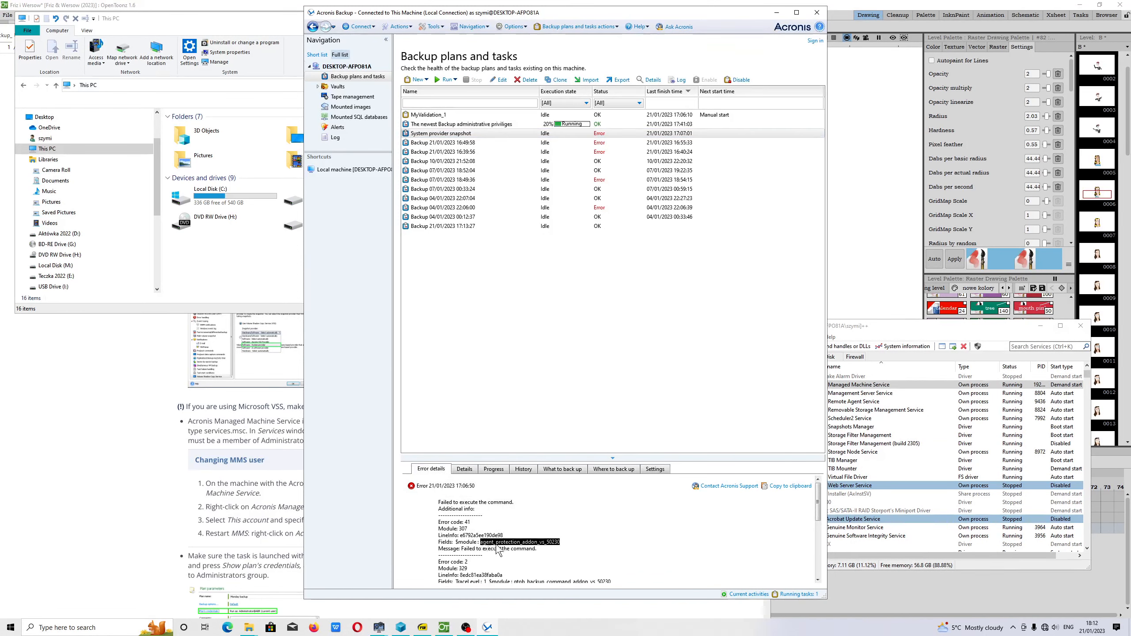
click(568, 547)
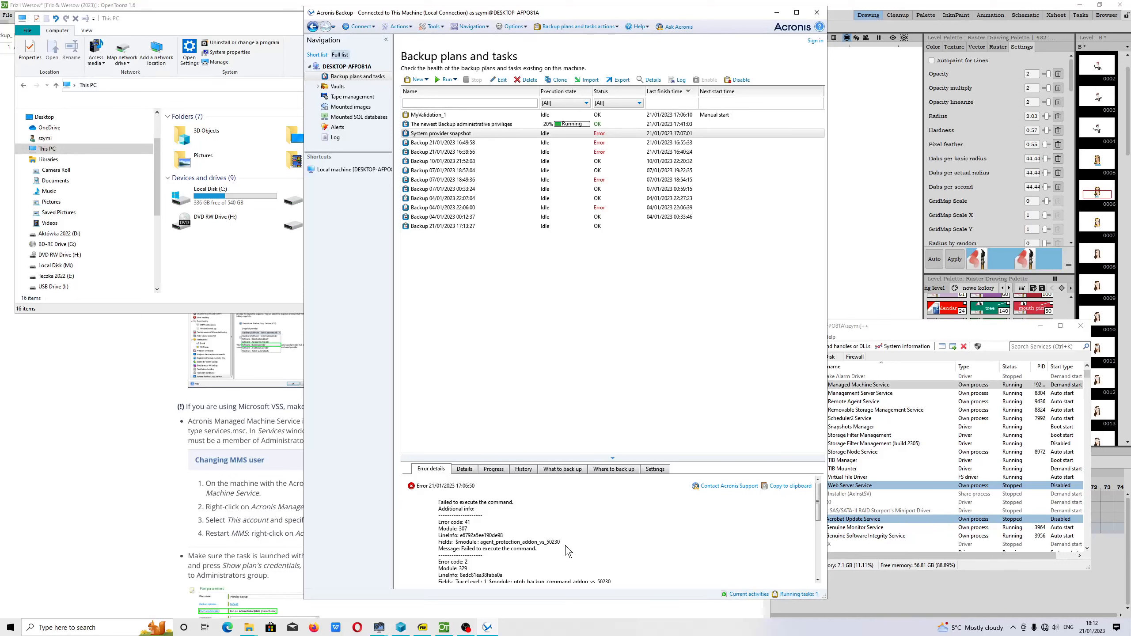
drag(562, 543, 484, 546)
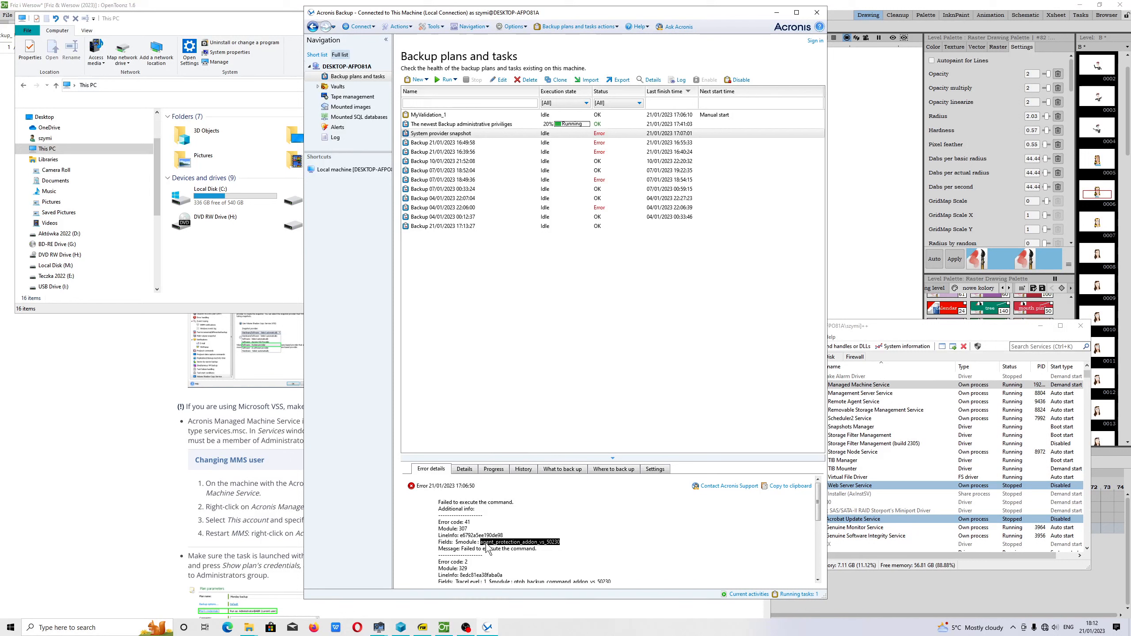
click(505, 545)
drag(483, 543, 558, 543)
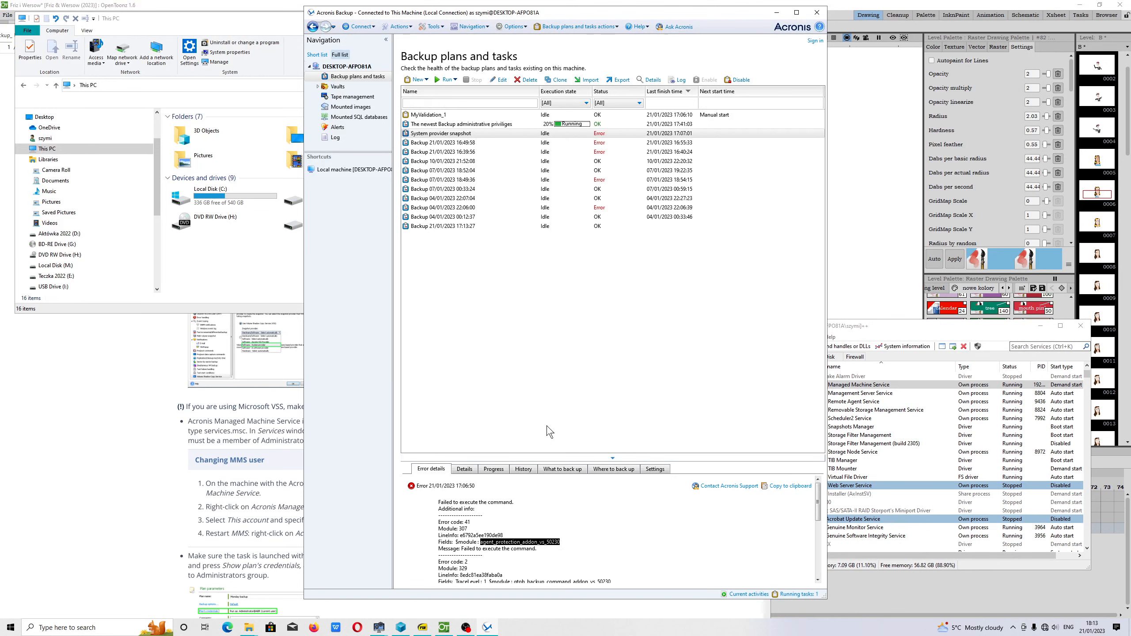
click(447, 125)
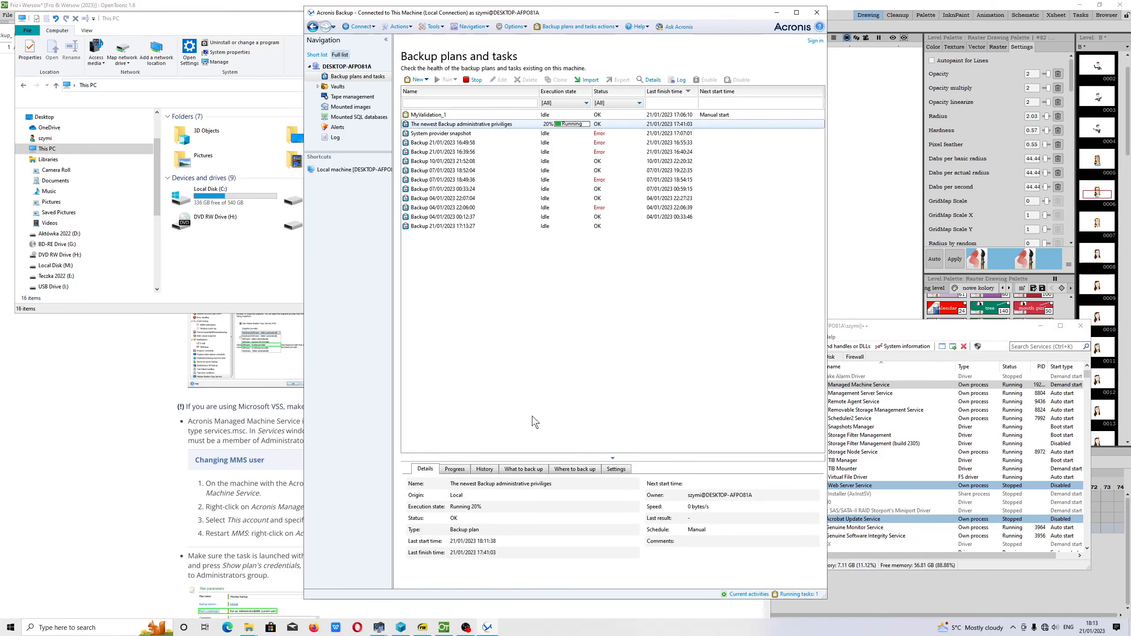
mouse_move(469, 630)
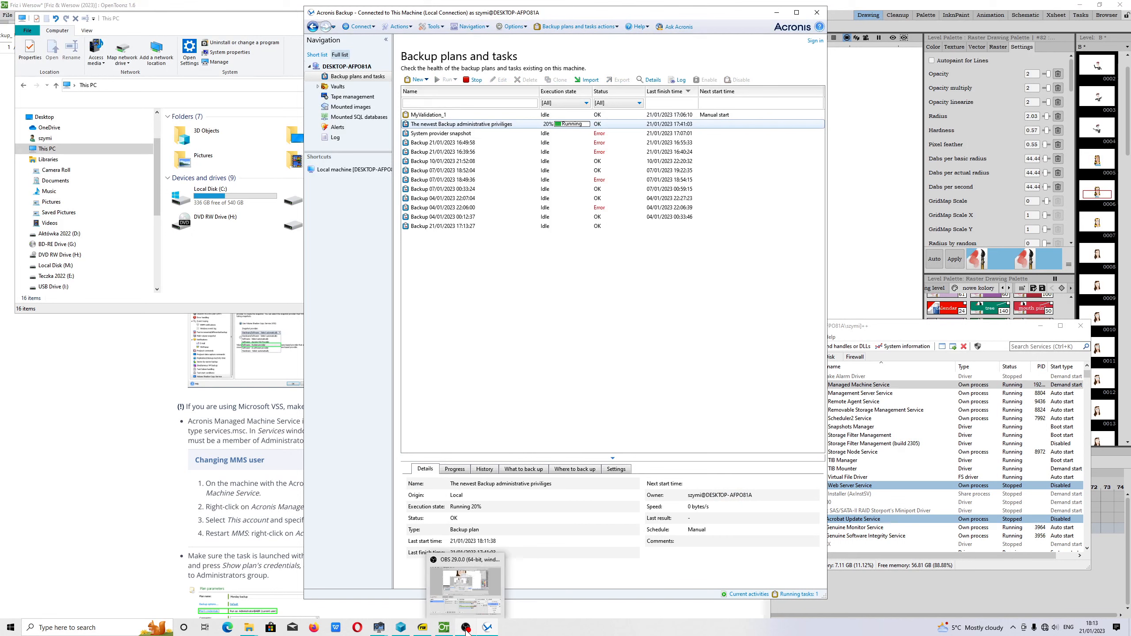